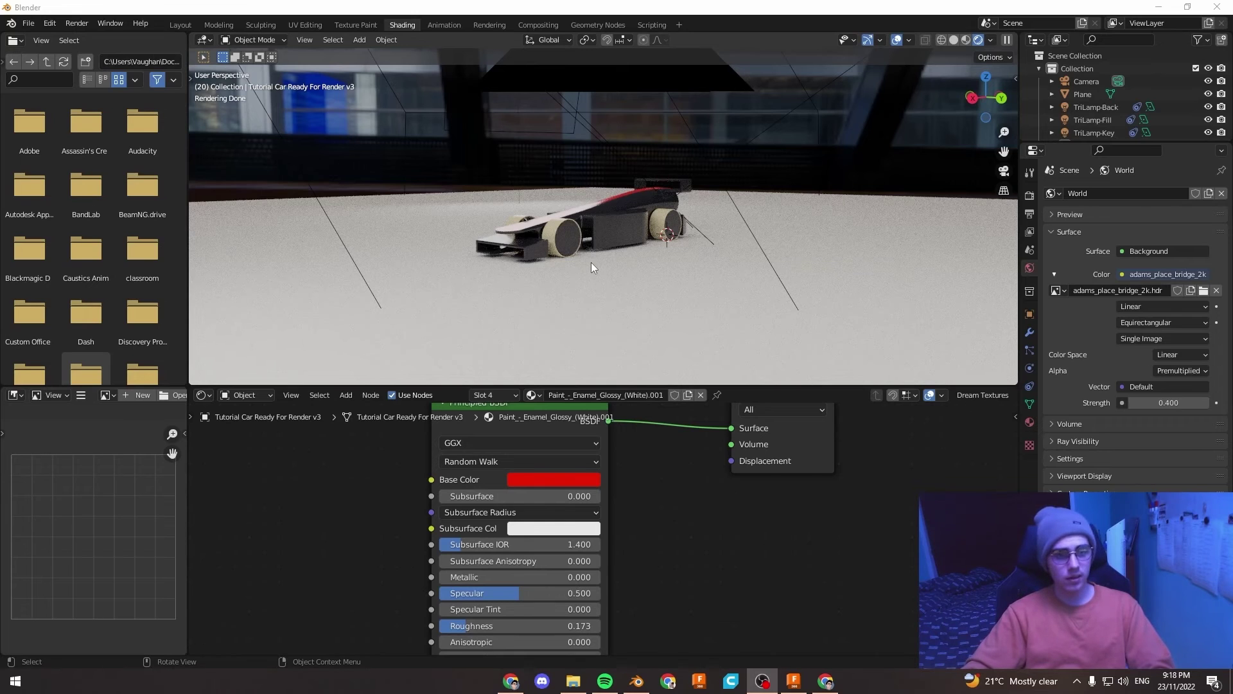
# Add a new camera to the car scene.
pyautogui.click(592, 269)
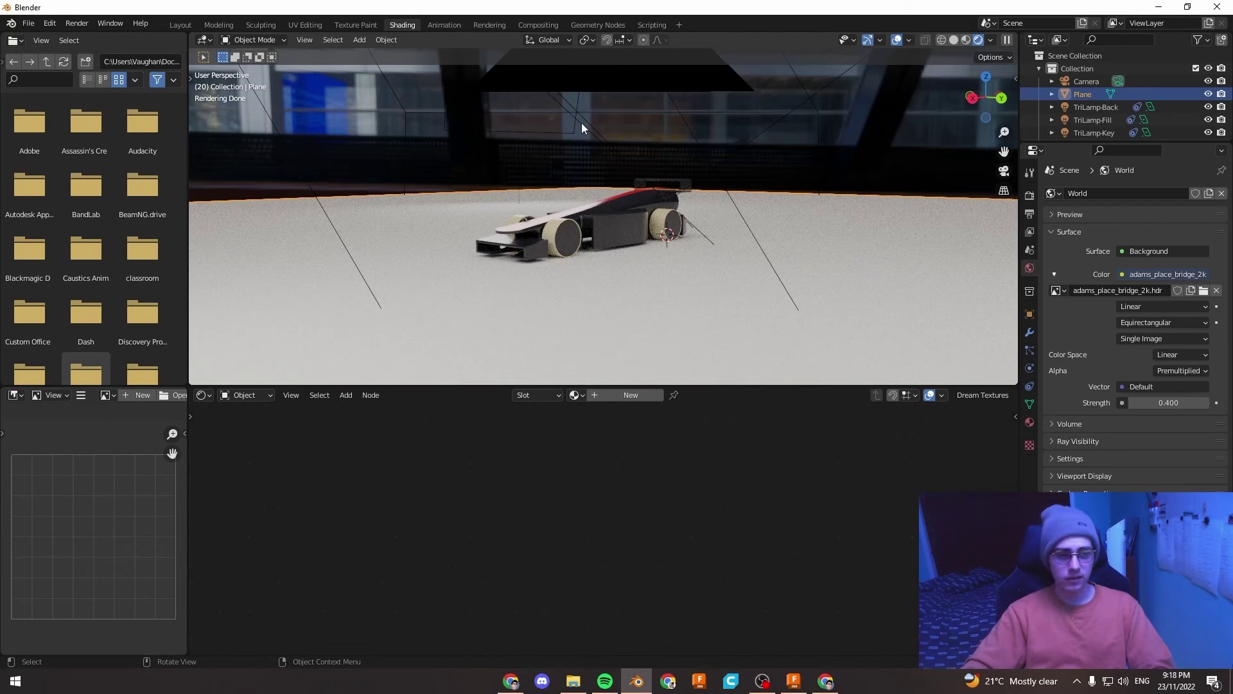
pyautogui.moveTo(505, 272); pyautogui.dragTo(341, 71, button='middle')
pyautogui.moveTo(631, 171); pyautogui.dragTo(644, 221, button='middle')
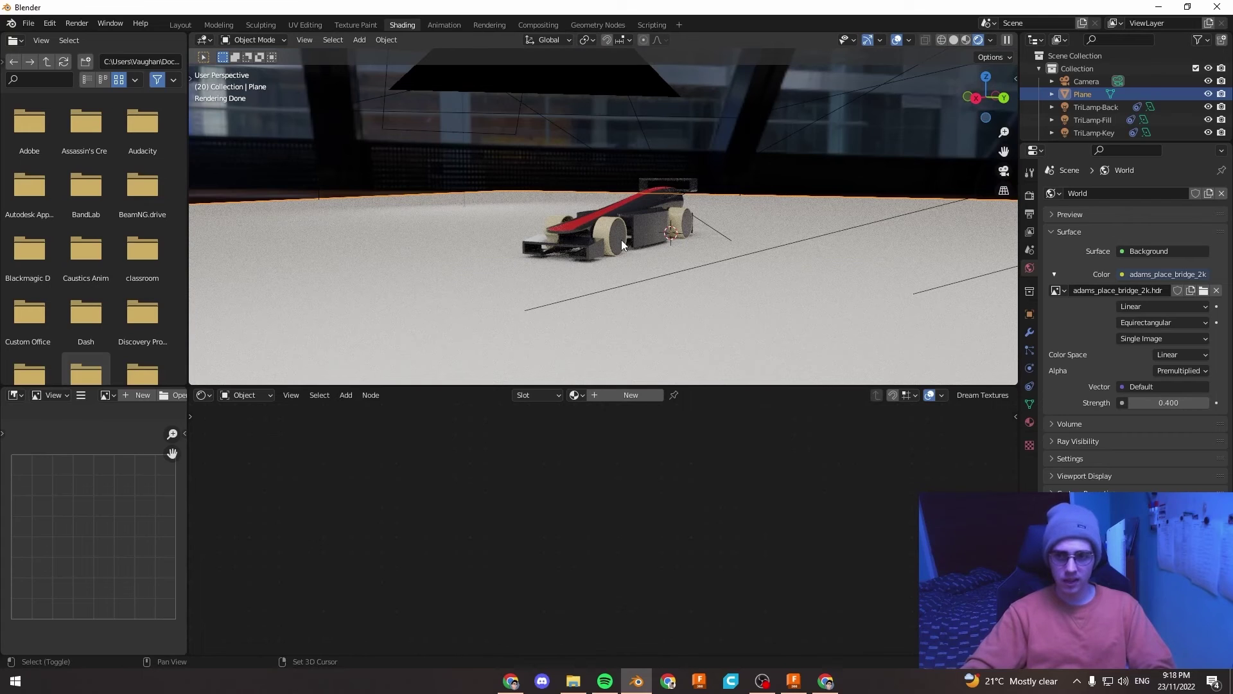
pyautogui.hotkey('shift', 'a')
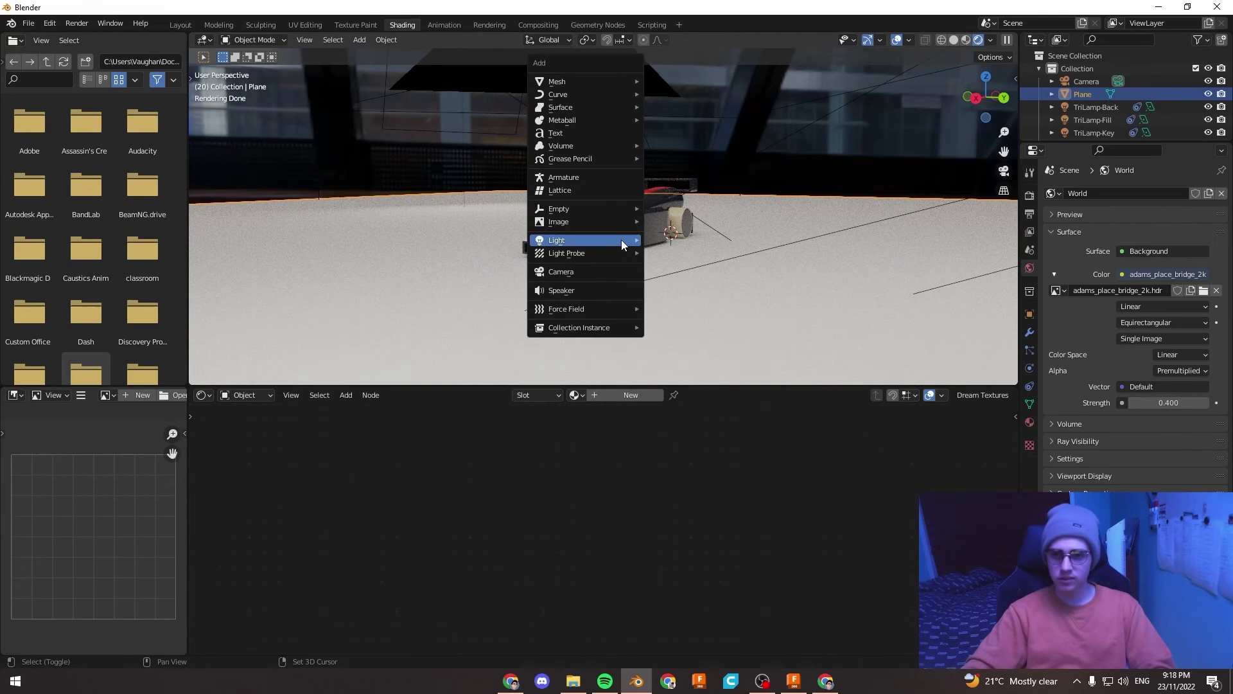
pyautogui.click(603, 273)
# Align the scene's active camera to the current view, showing the car from its front side.
pyautogui.moveTo(699, 248); pyautogui.dragTo(625, 256, button='middle')
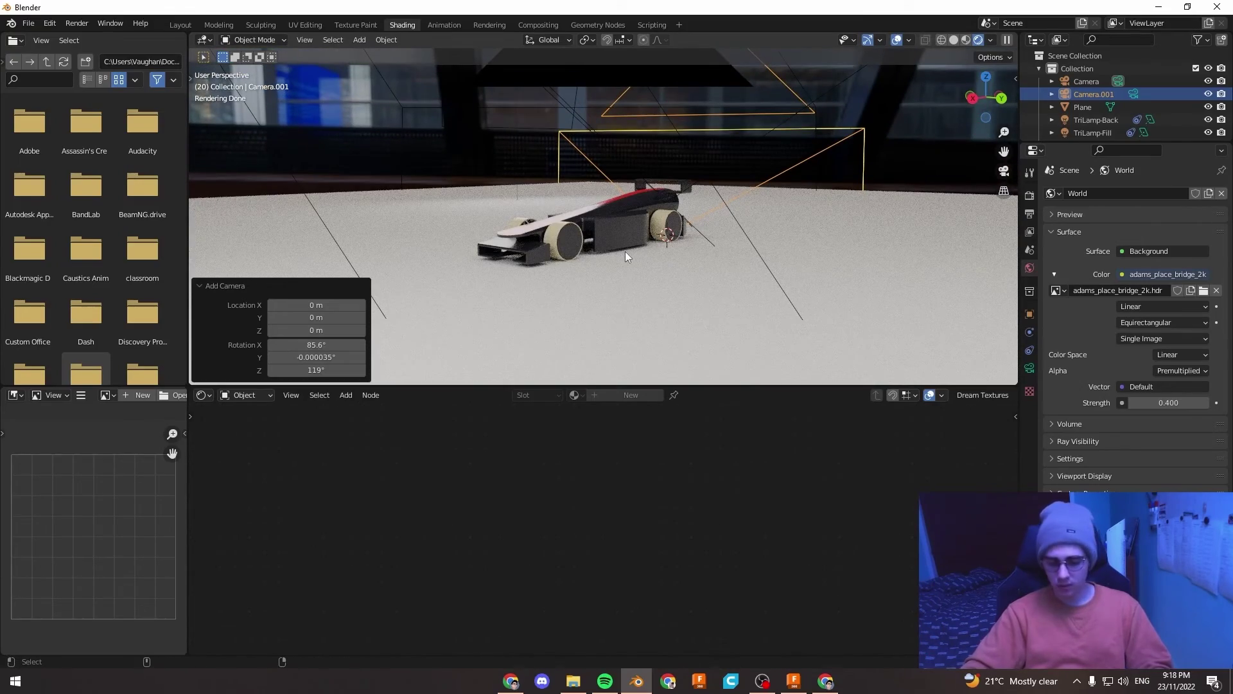
pyautogui.press('ctrl+alt+KP_0')
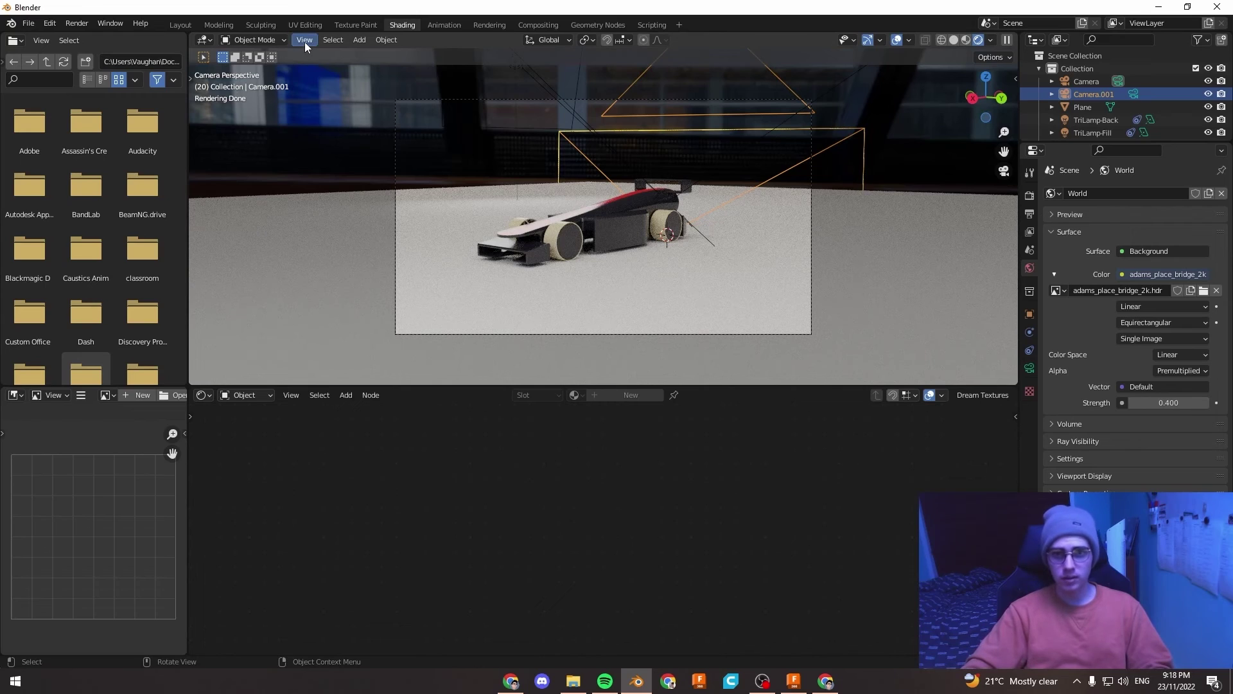
pyautogui.click(304, 41)
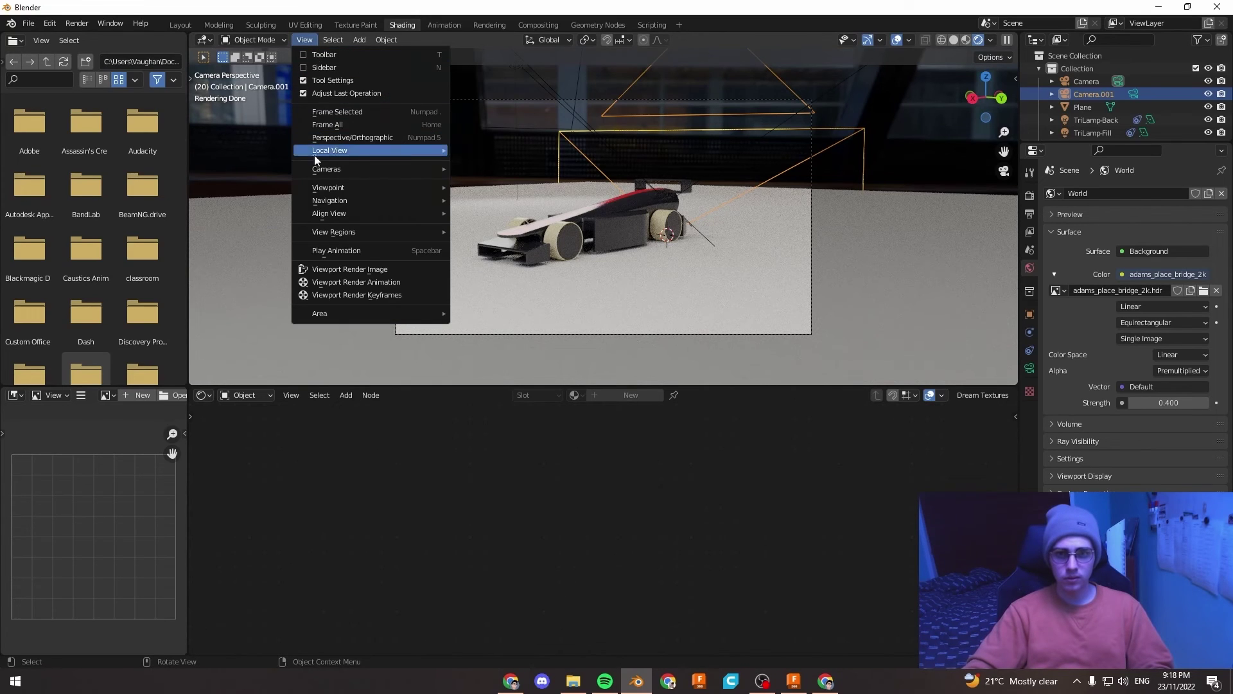
pyautogui.moveTo(339, 212)
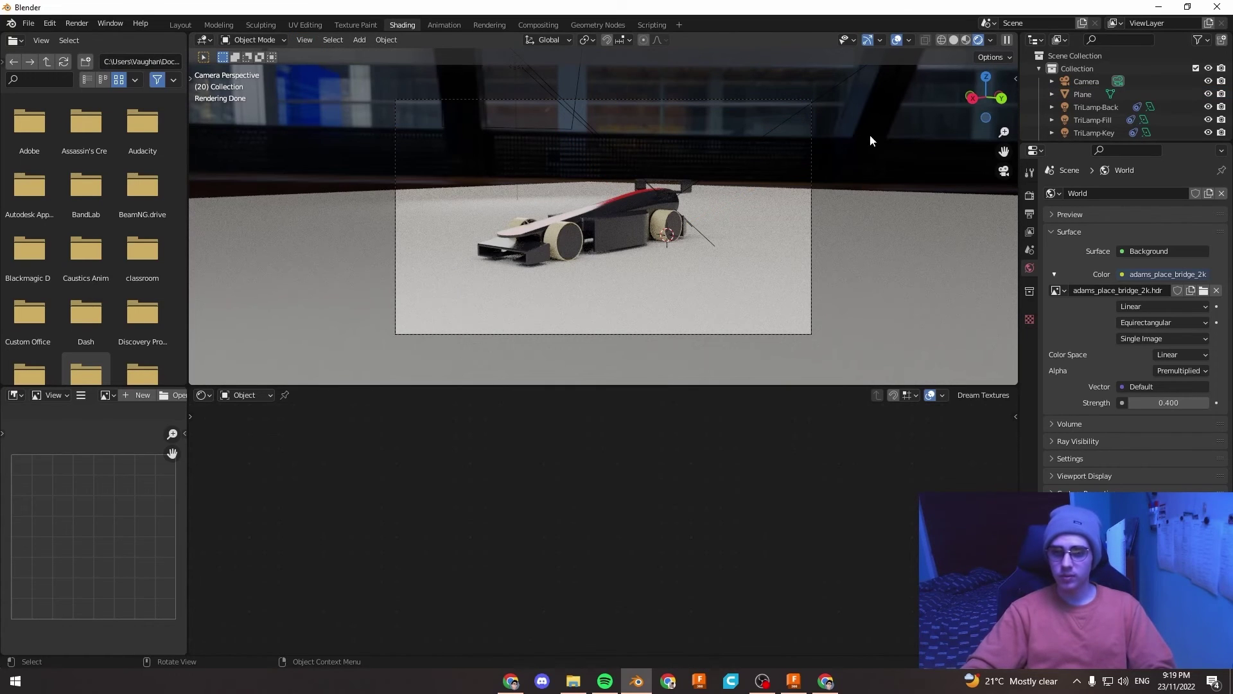
# Move the active camera about -0.017 m in X and -0.010 m in Y, relative to the view.
pyautogui.click(794, 156)
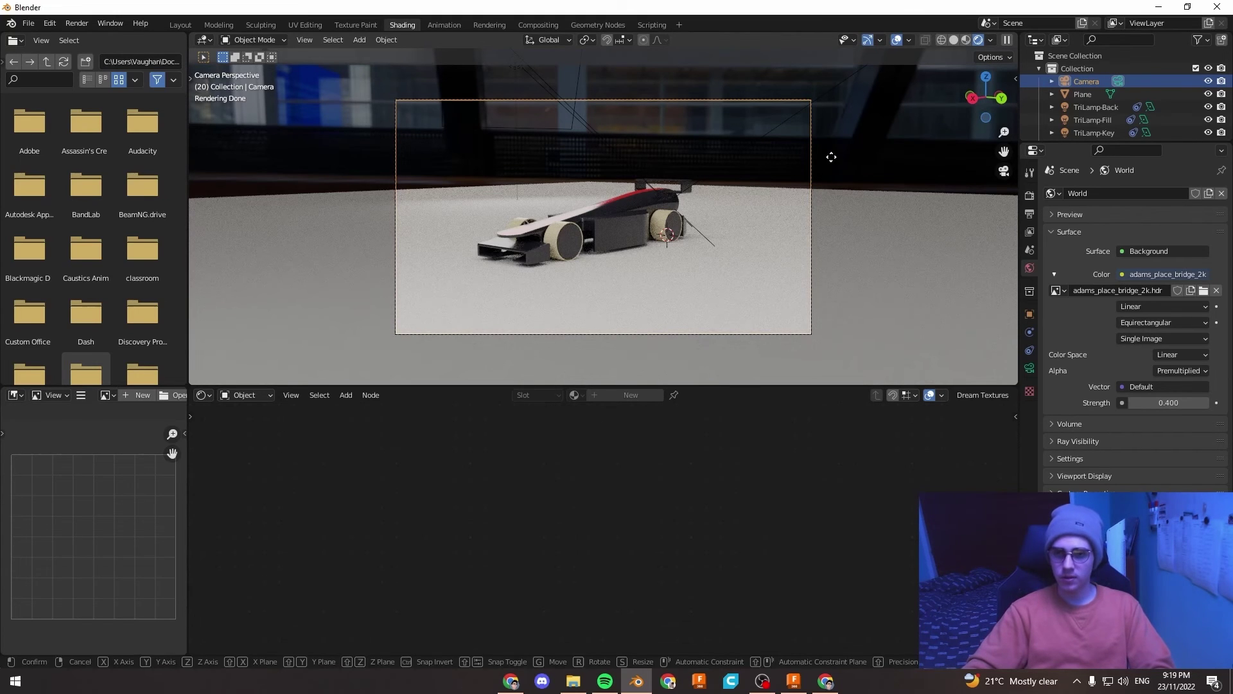
pyautogui.press('g')
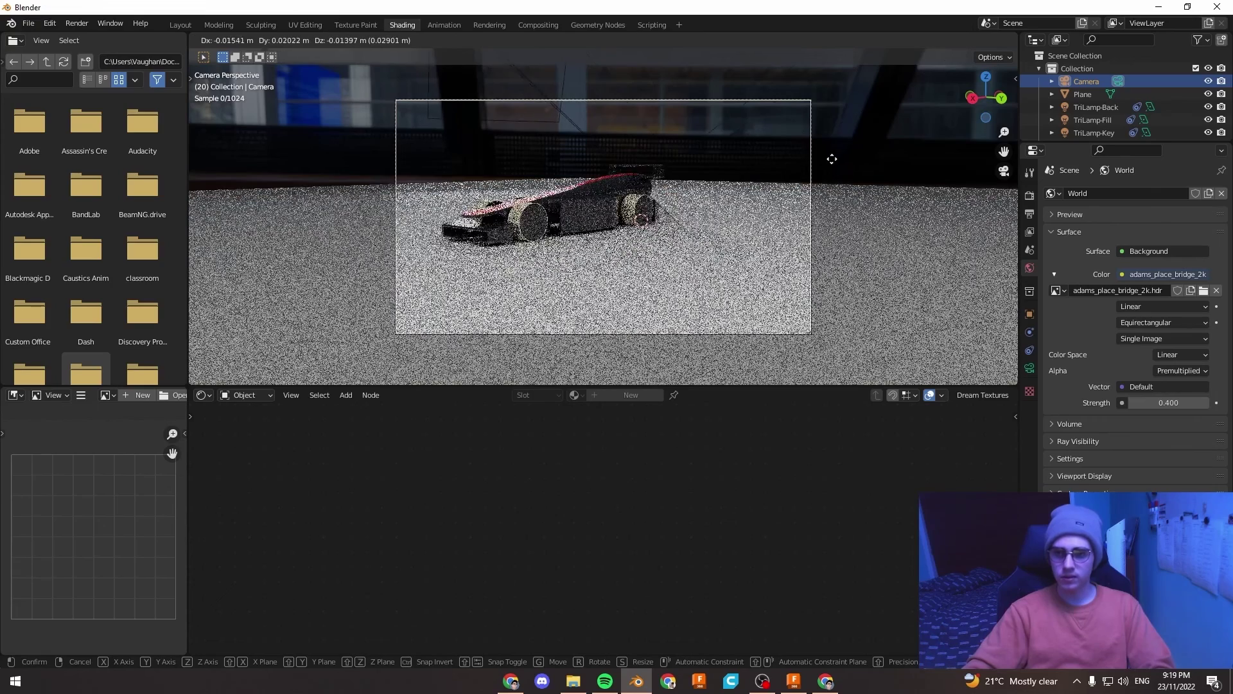
pyautogui.click(791, 154)
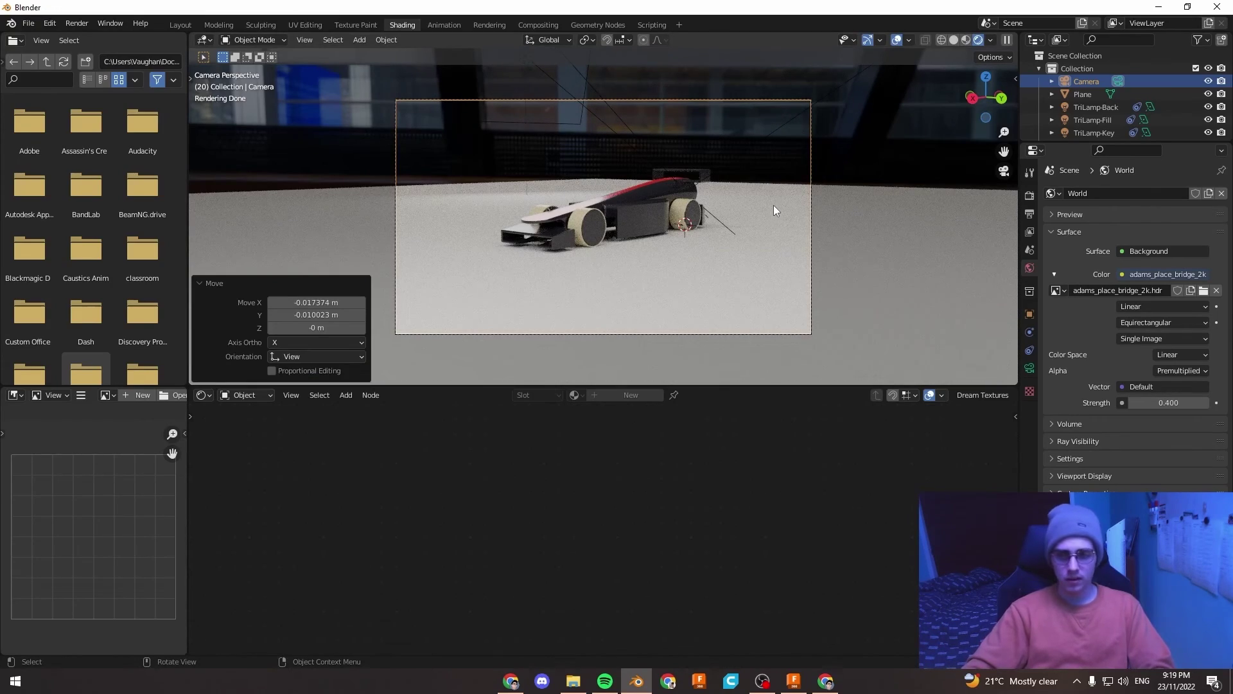
# Move the camera closer to the car, about -0.15 m along its local Z axis.
pyautogui.press('g')
pyautogui.press('z')
pyautogui.press('z')
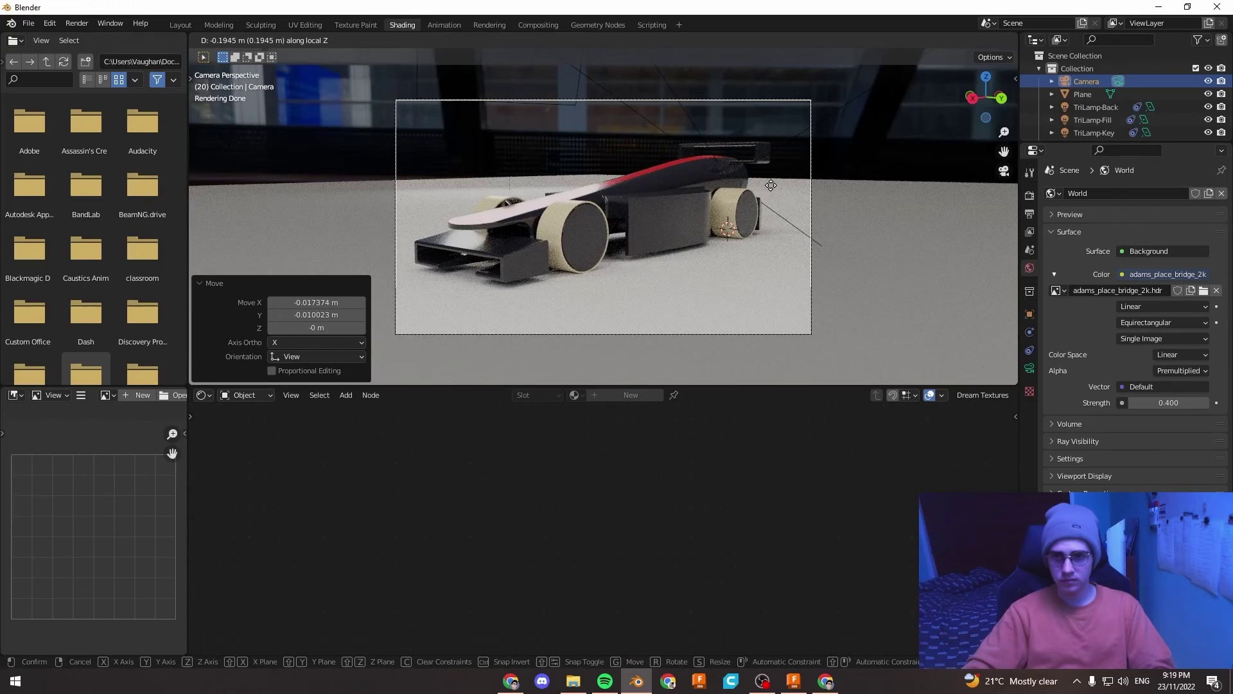
pyautogui.click(770, 187)
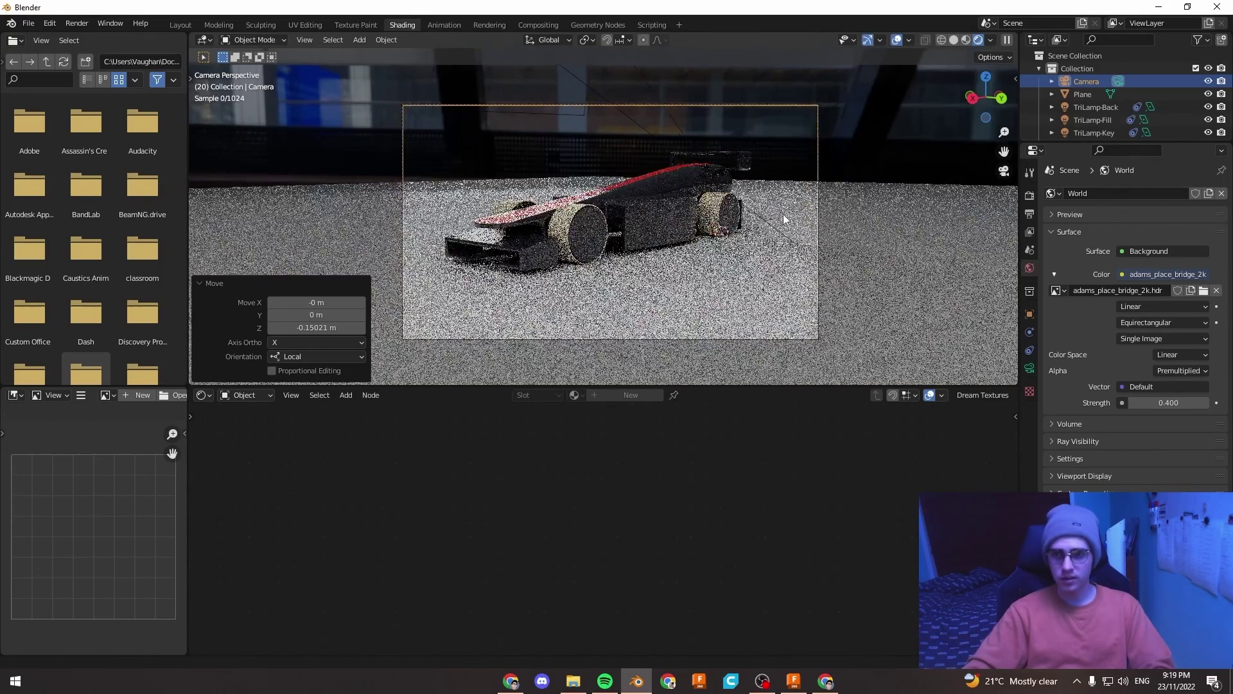
pyautogui.keyDown('shift'); pyautogui.moveTo(786, 221); pyautogui.dragTo(754, 202, button='middle'); pyautogui.keyUp('shift')
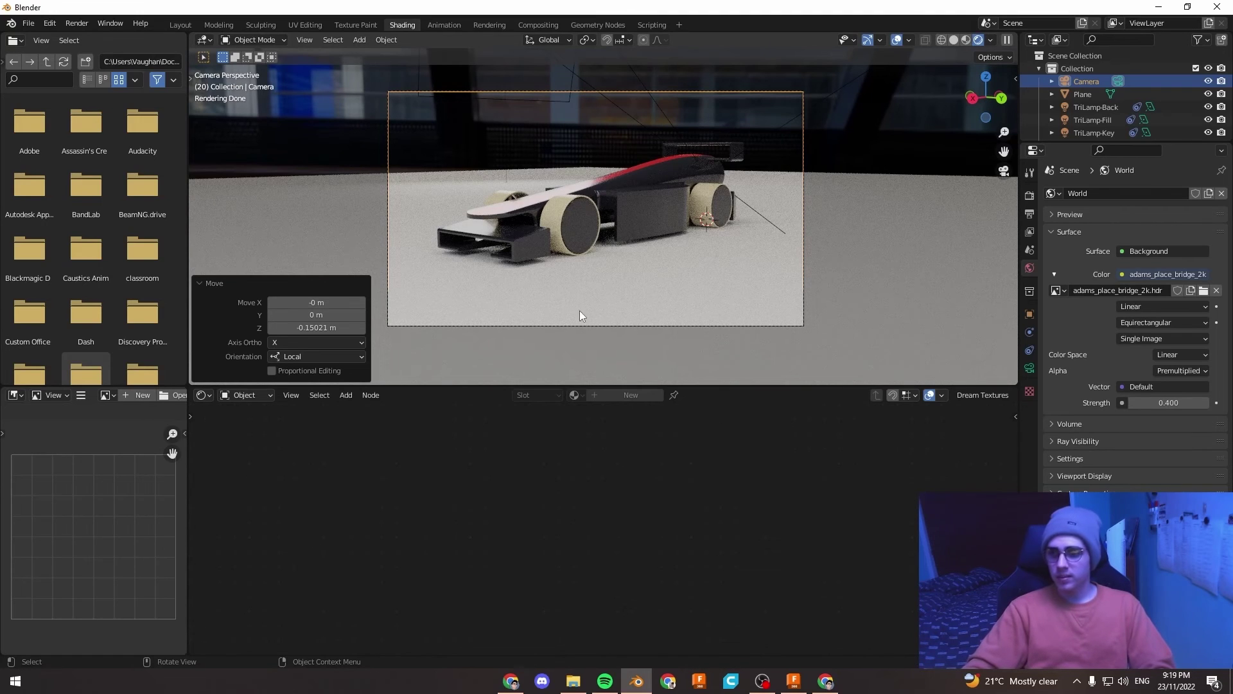
# Switch to the Layout workspace, looking through the camera with Rendered viewport shading.
pyautogui.click(180, 25)
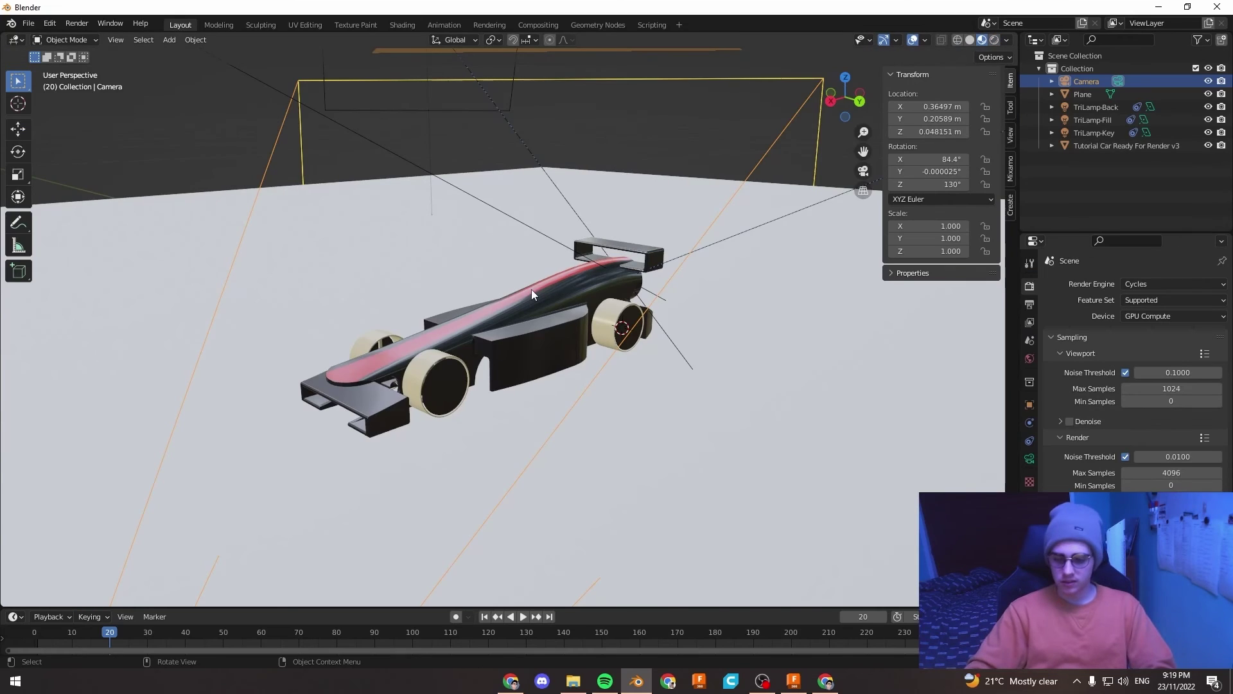
pyautogui.press('KP_0')
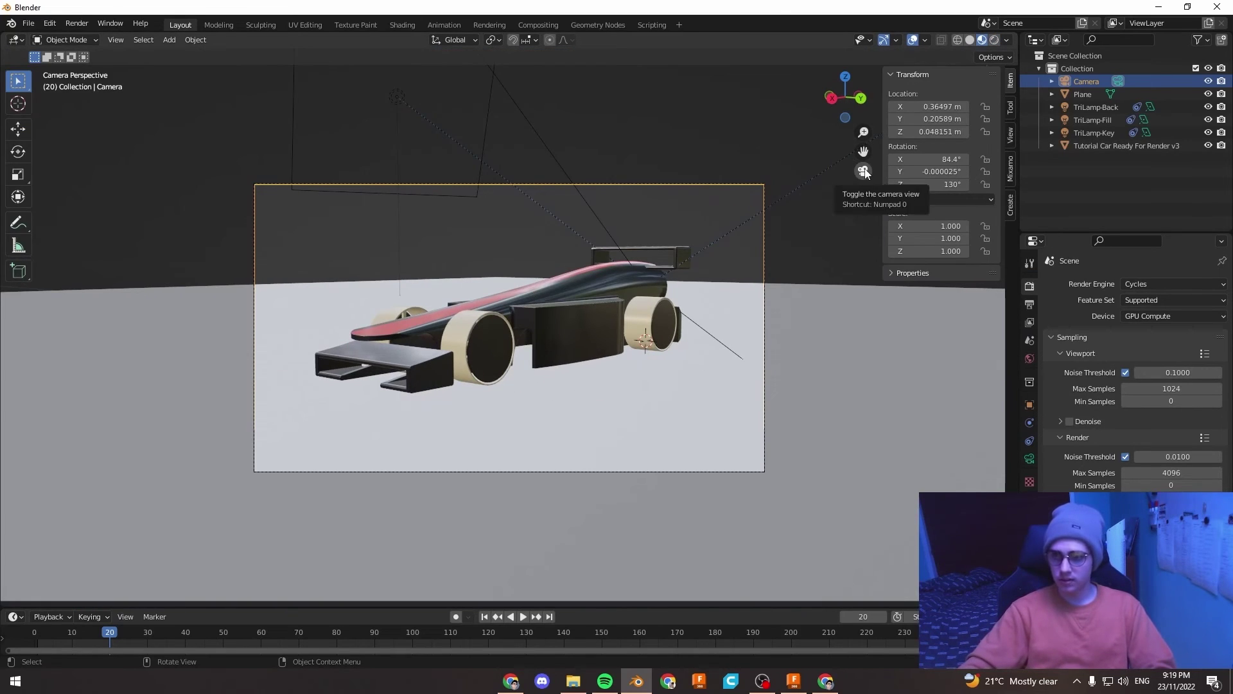
pyautogui.click(863, 171)
pyautogui.click(864, 171)
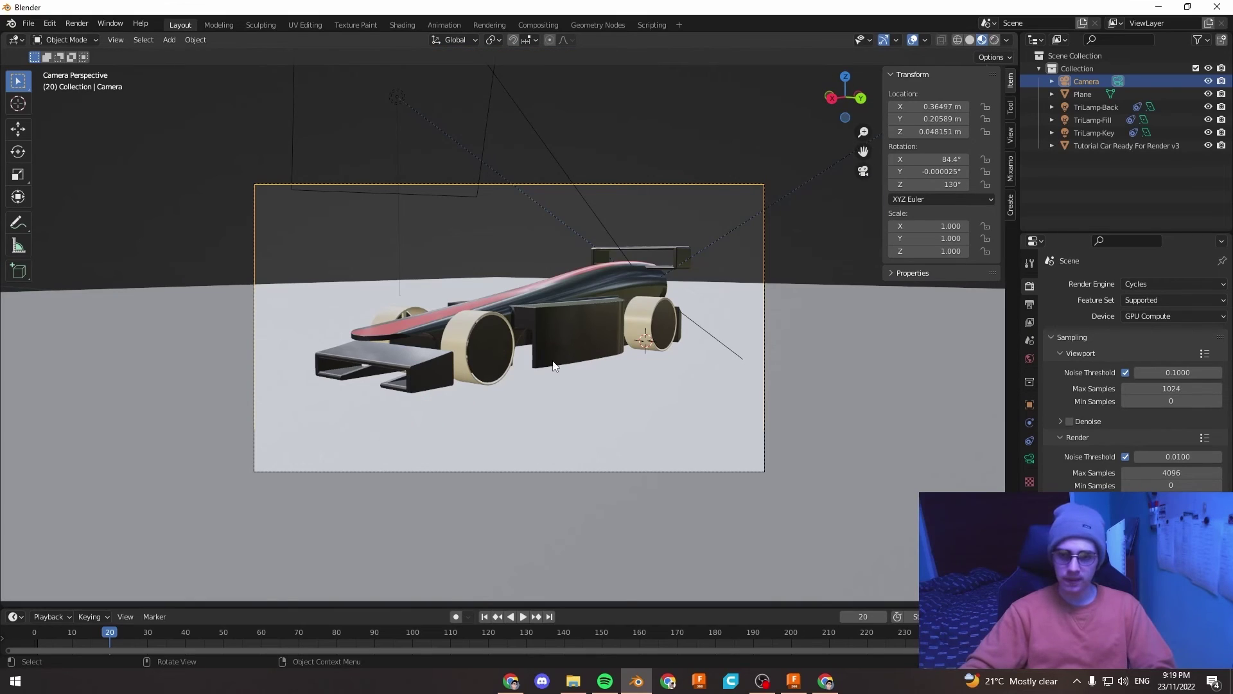
pyautogui.press('z')
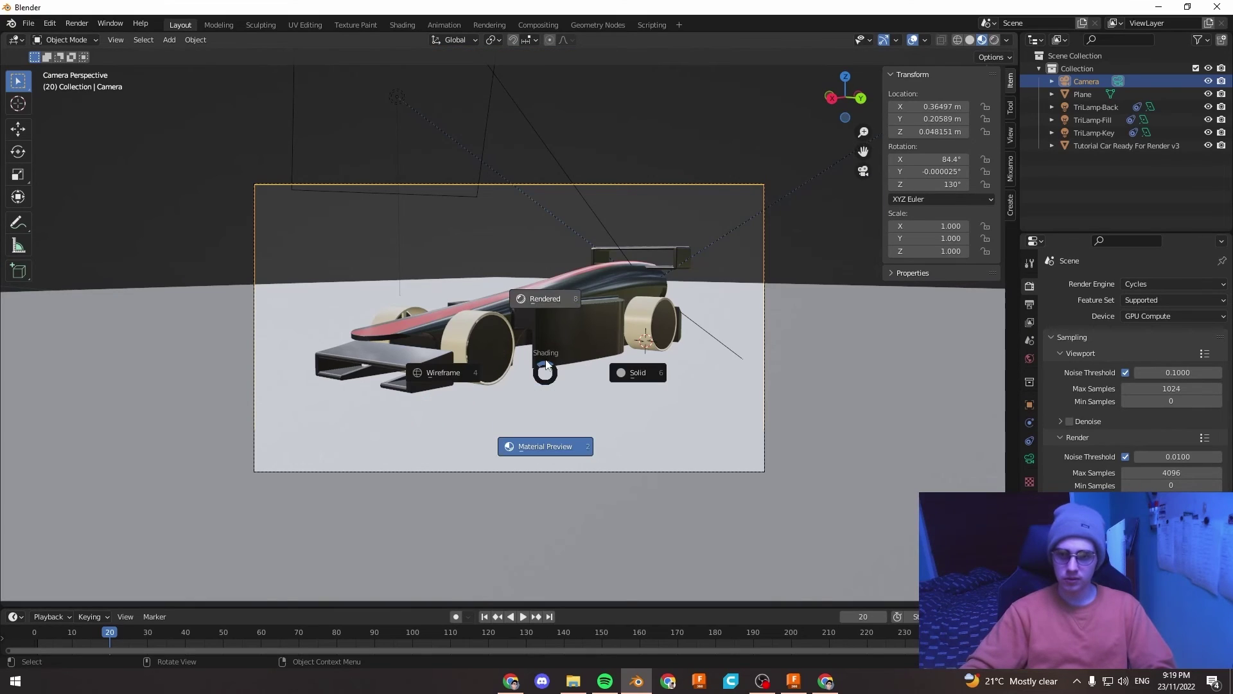
pyautogui.click(546, 311)
pyautogui.scroll(1, 821, 399)
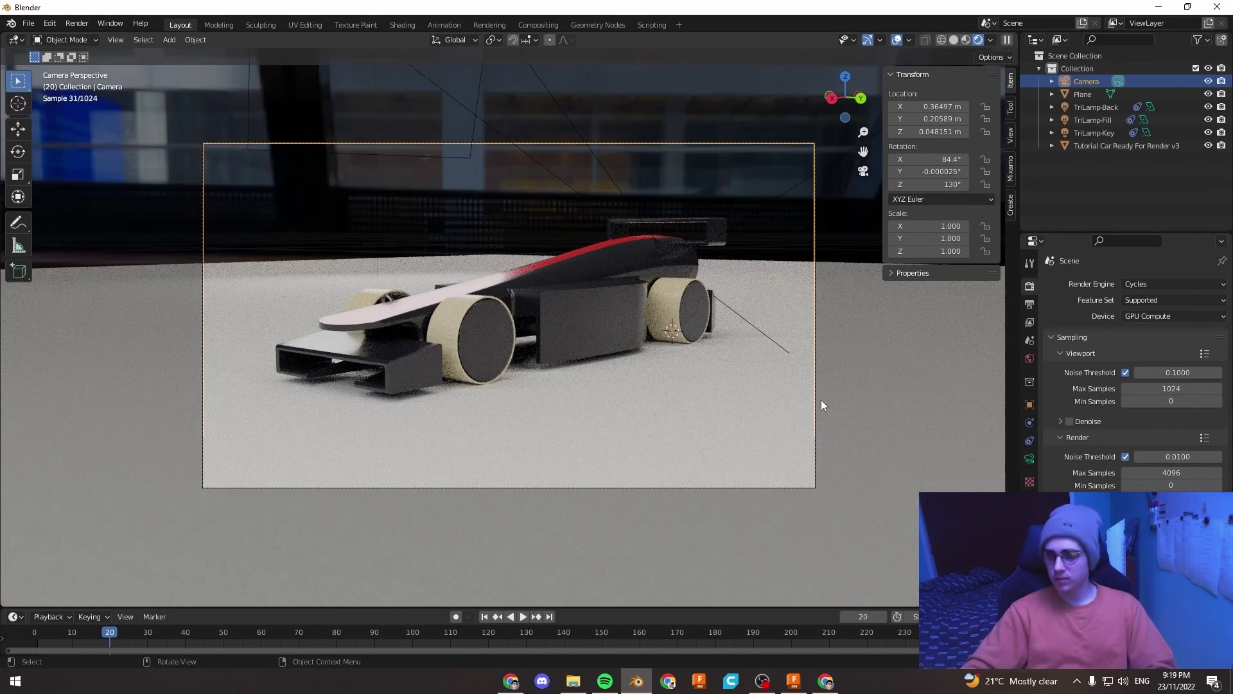
# Enable Depth of Field in the settings of the scene camera.
pyautogui.click(1029, 458)
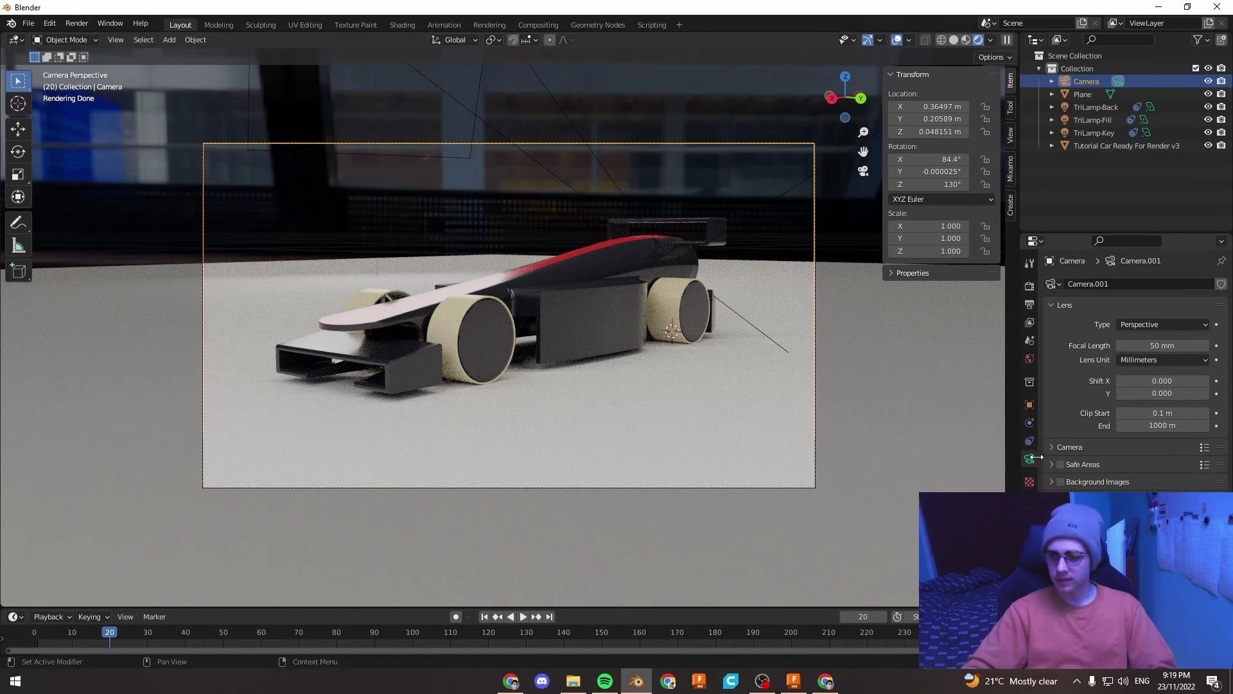
pyautogui.click(811, 384)
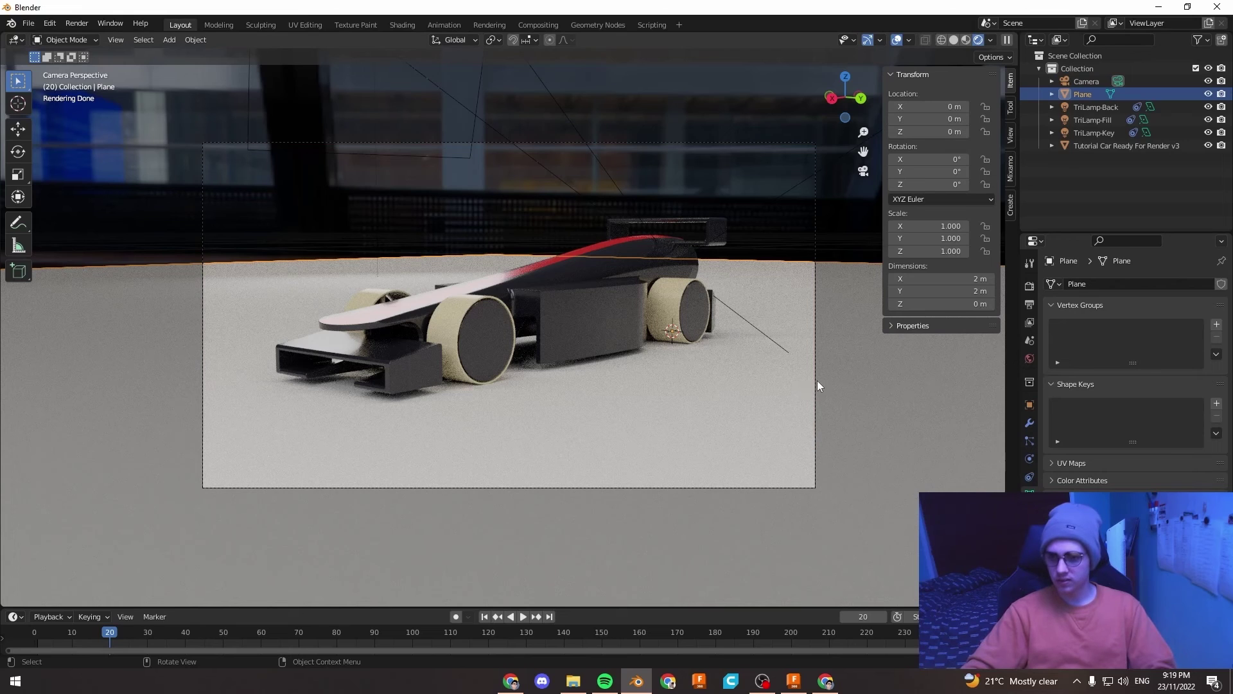
pyautogui.click(802, 144)
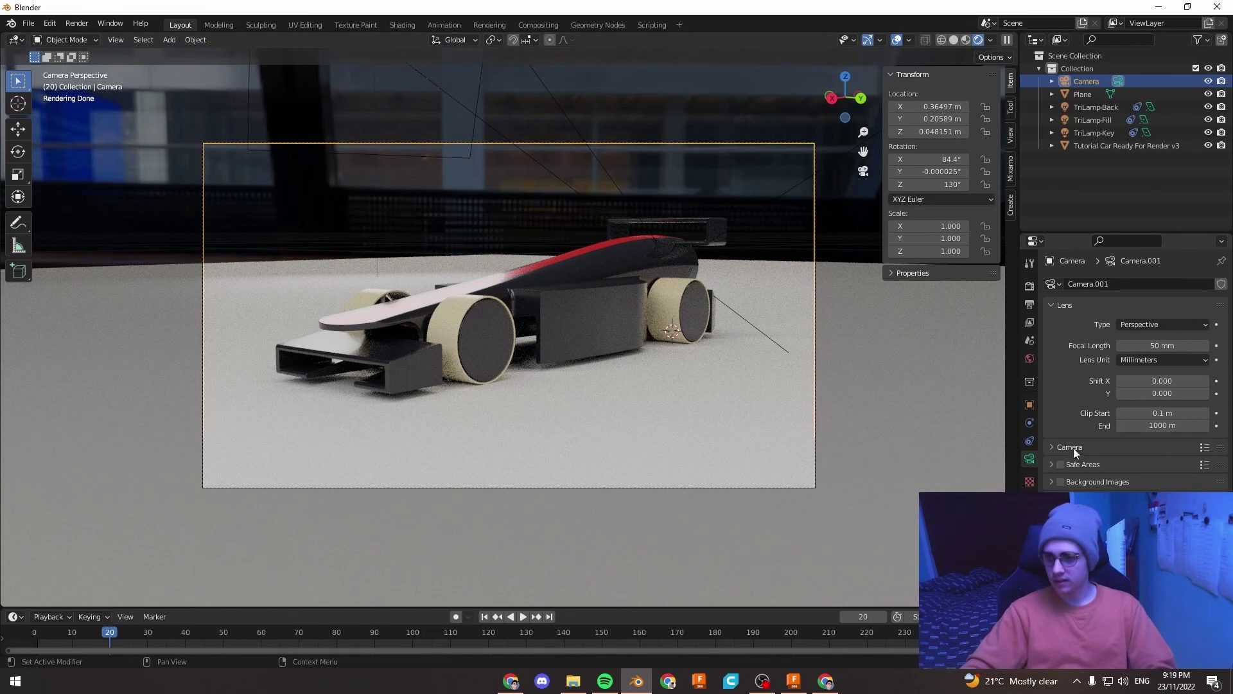
pyautogui.scroll(-1, 1068, 449)
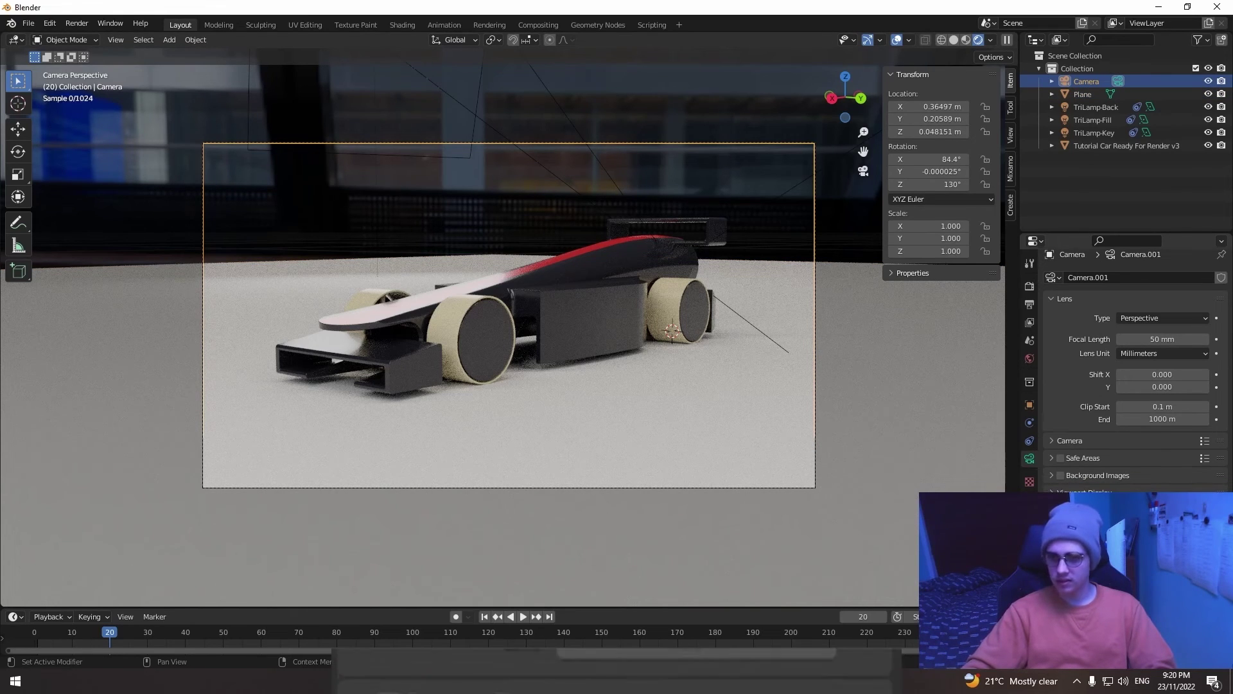
pyautogui.click(1060, 510)
pyautogui.scroll(1, 509, 315)
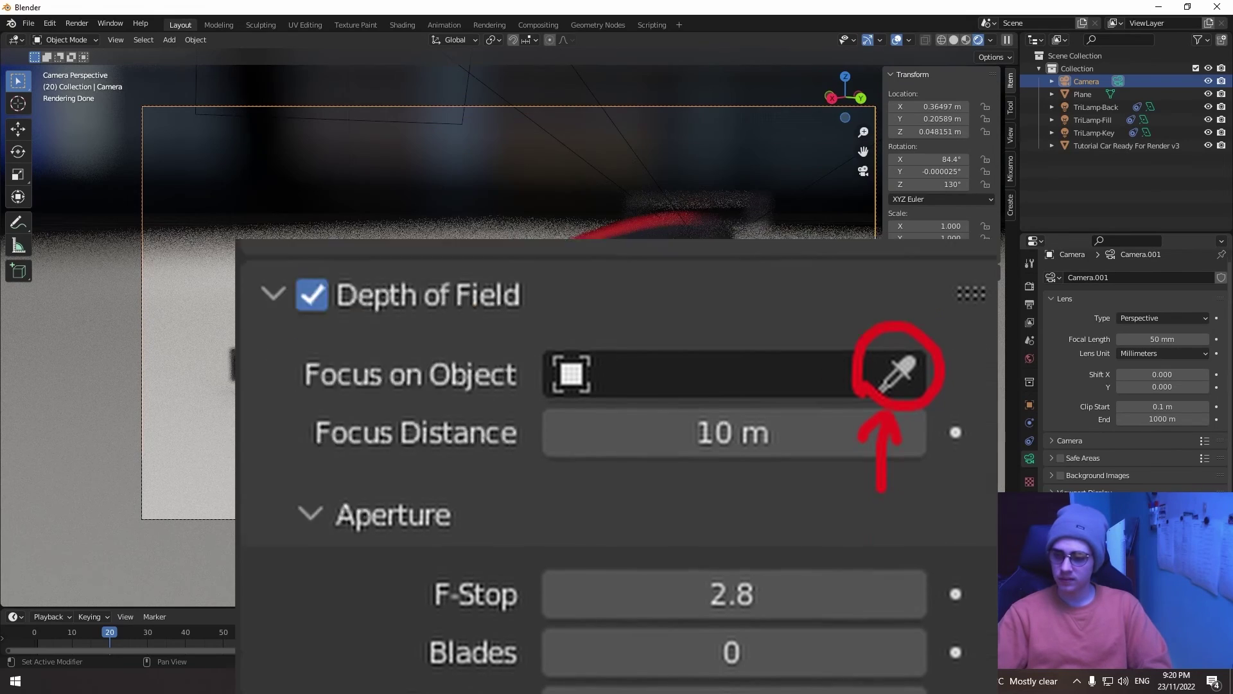
# Pick the car as the camera's Focus on Object target, and select the car in the viewport.
pyautogui.click(1203, 529)
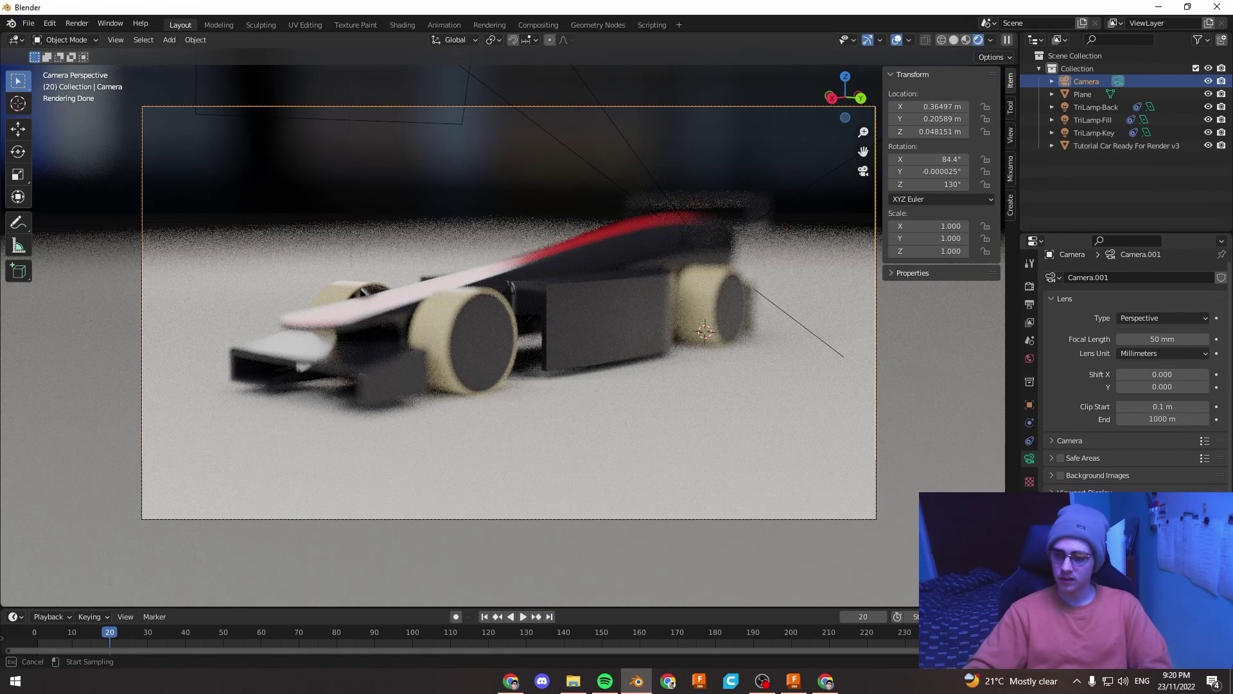
pyautogui.click(626, 253)
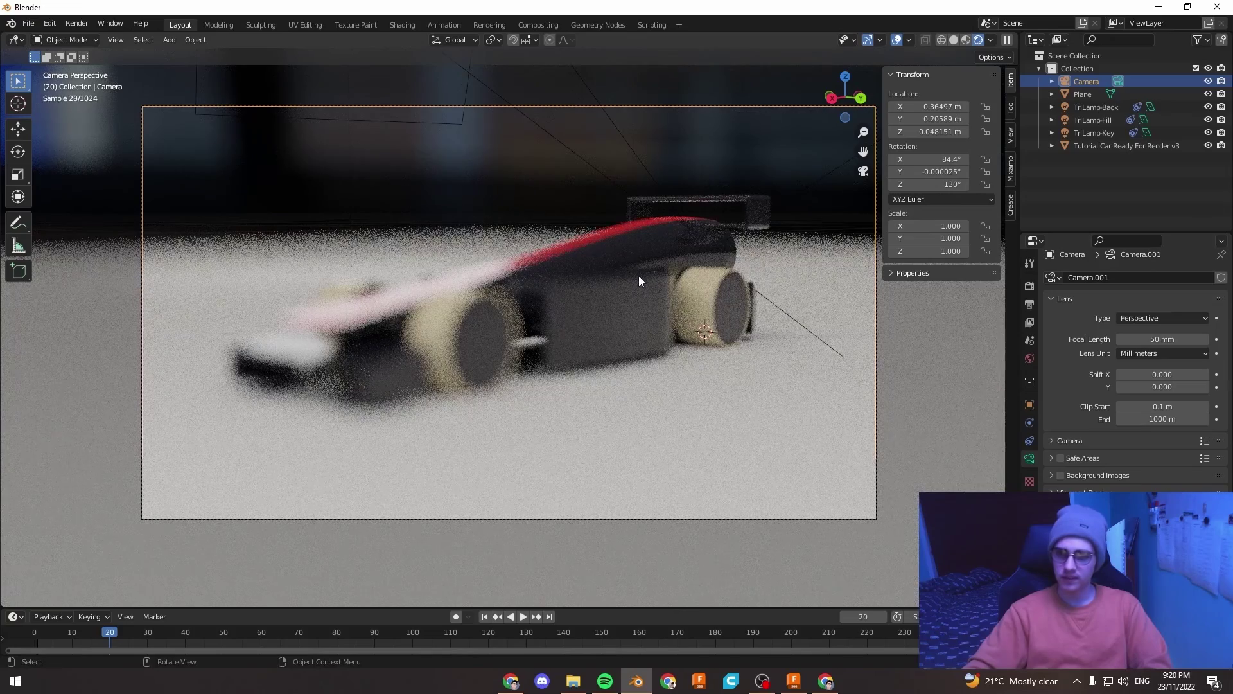
pyautogui.click(715, 248)
pyautogui.scroll(3, 716, 248)
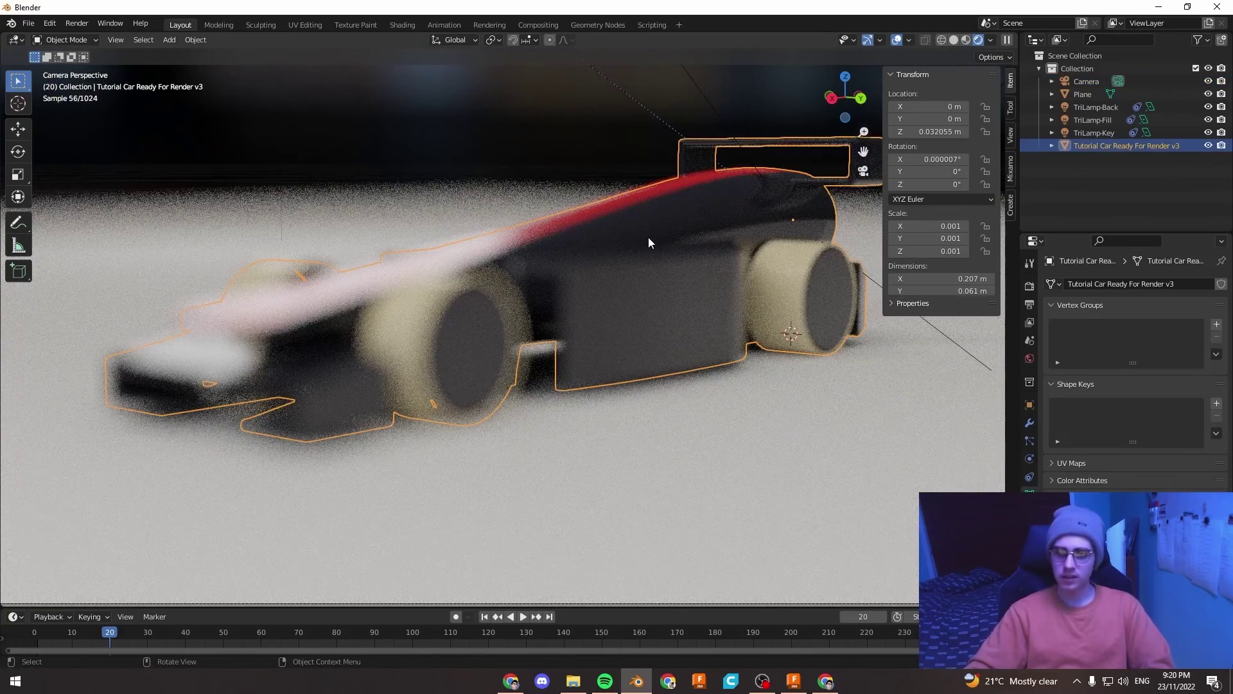
pyautogui.scroll(-3, 672, 245)
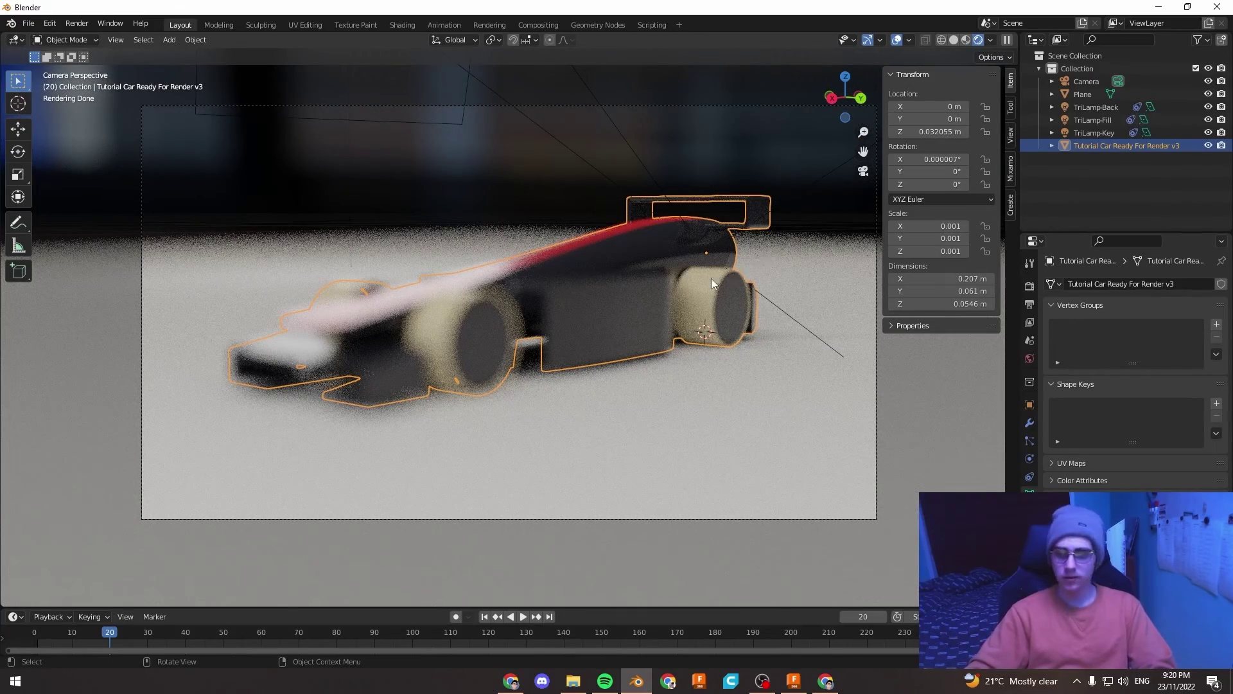
pyautogui.press('r')
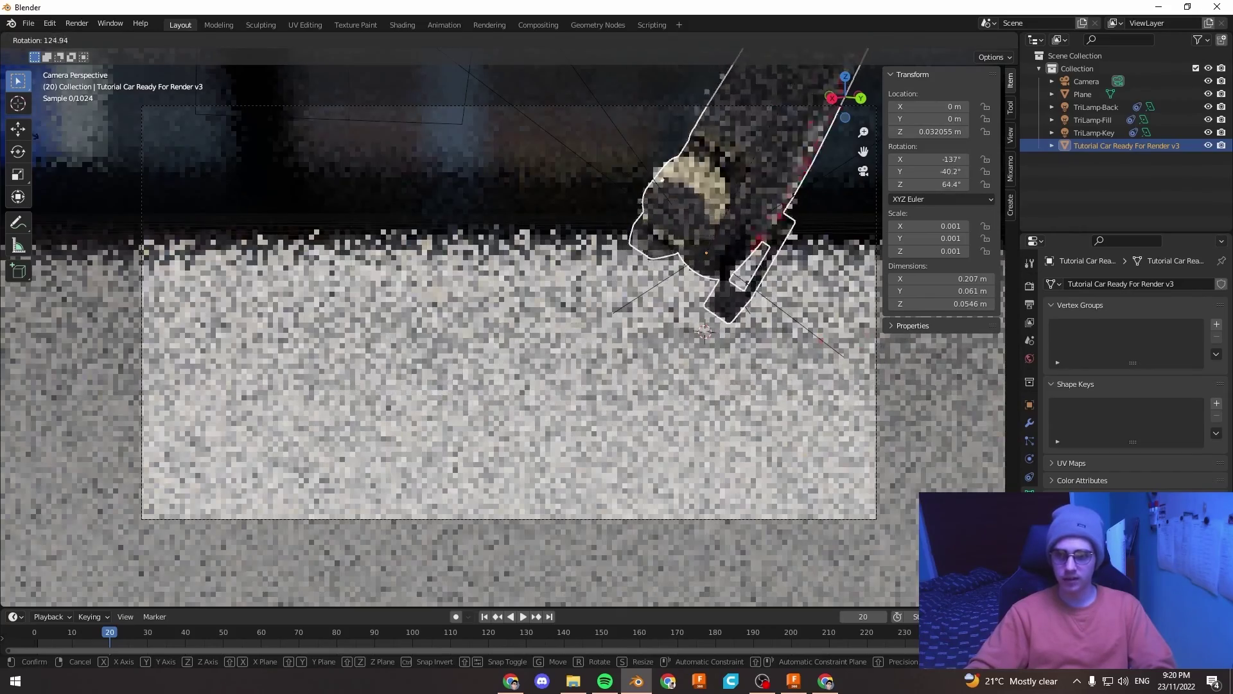
pyautogui.rightClick(35, 146)
pyautogui.press('r')
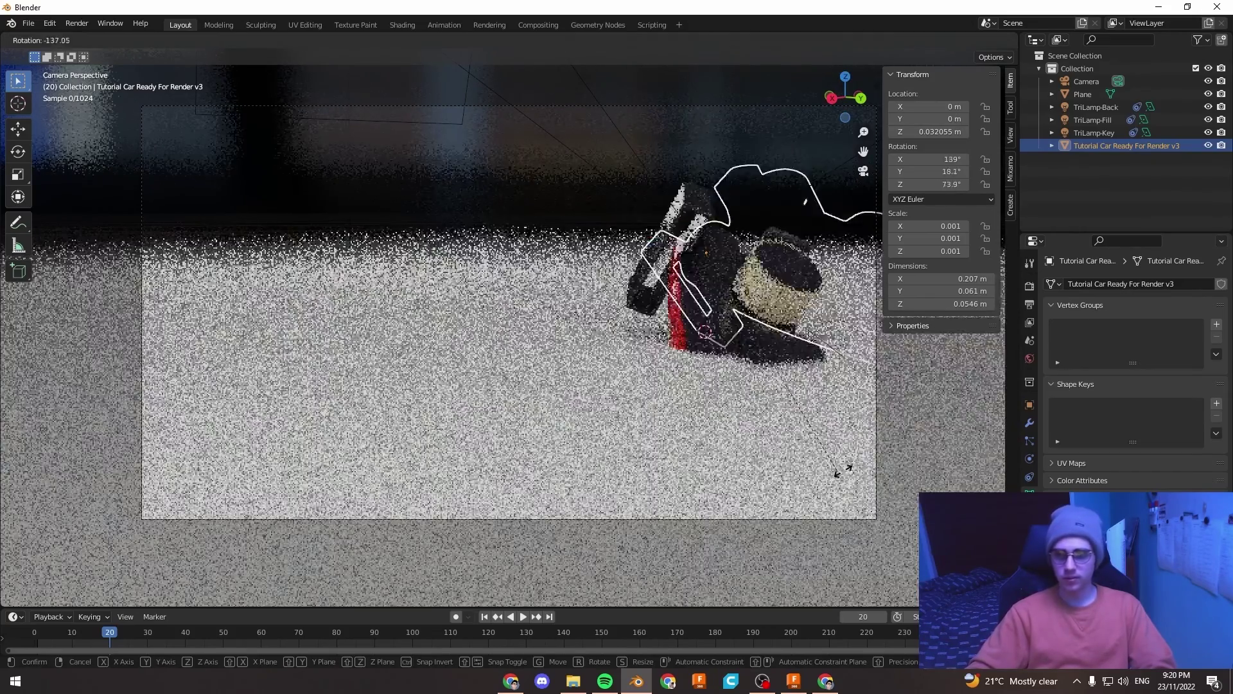
pyautogui.press('Escape')
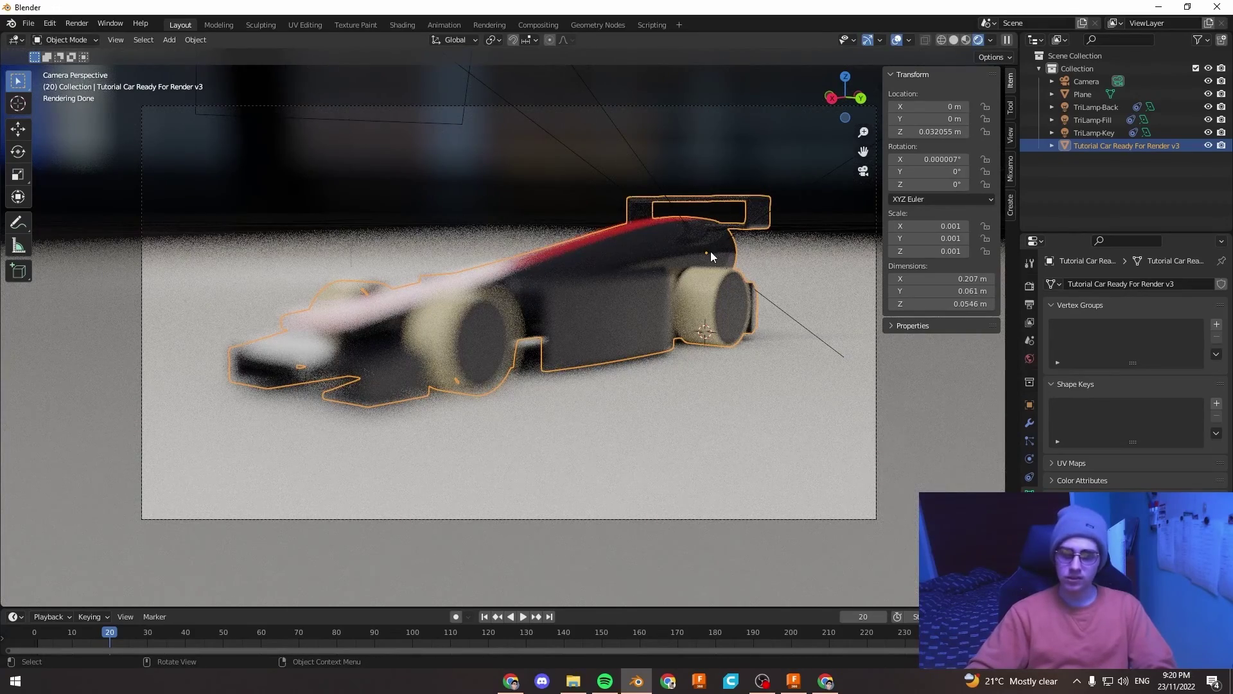
# Set the car's origin with Origin to Geometry so the focus point sits at its centre.
pyautogui.rightClick(566, 264)
pyautogui.moveTo(562, 313)
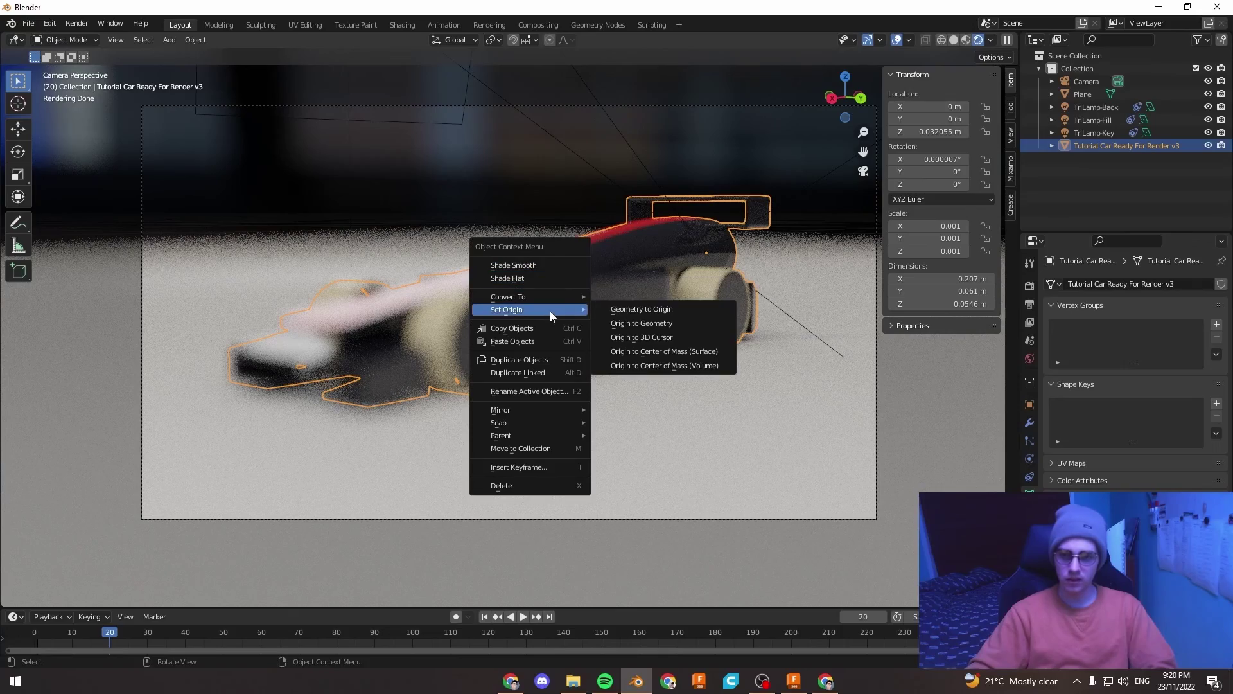
pyautogui.click(633, 321)
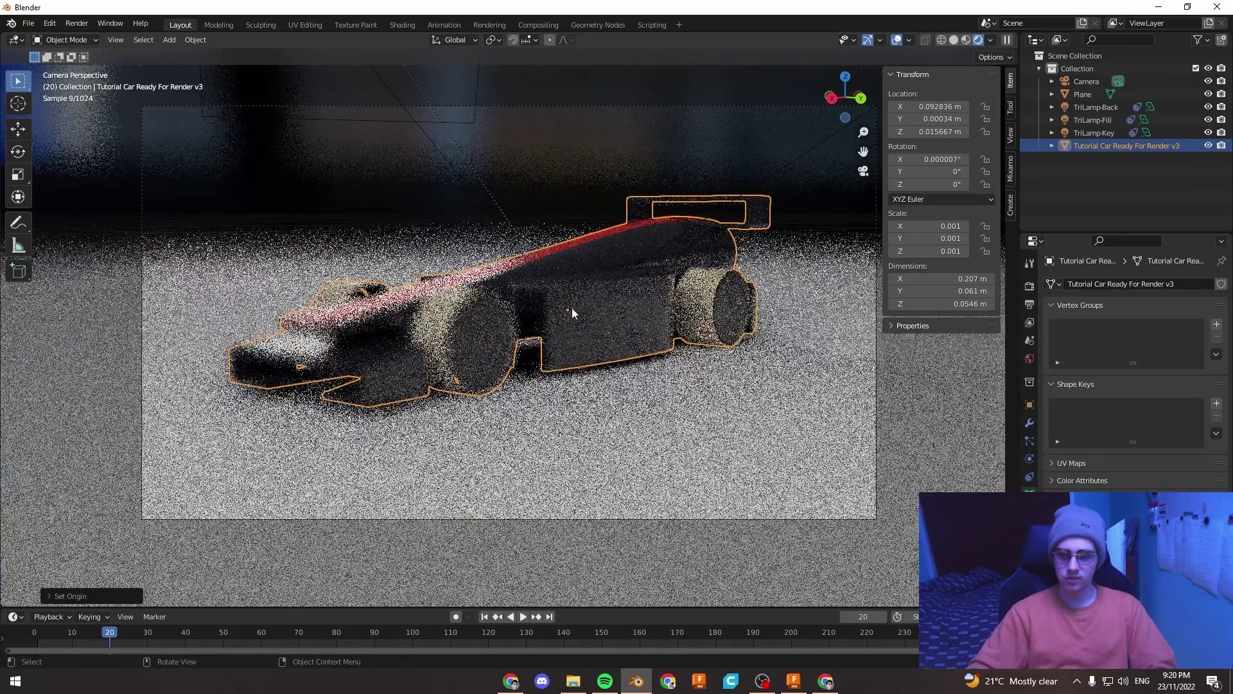
pyautogui.scroll(3, 572, 310)
pyautogui.scroll(-3, 608, 299)
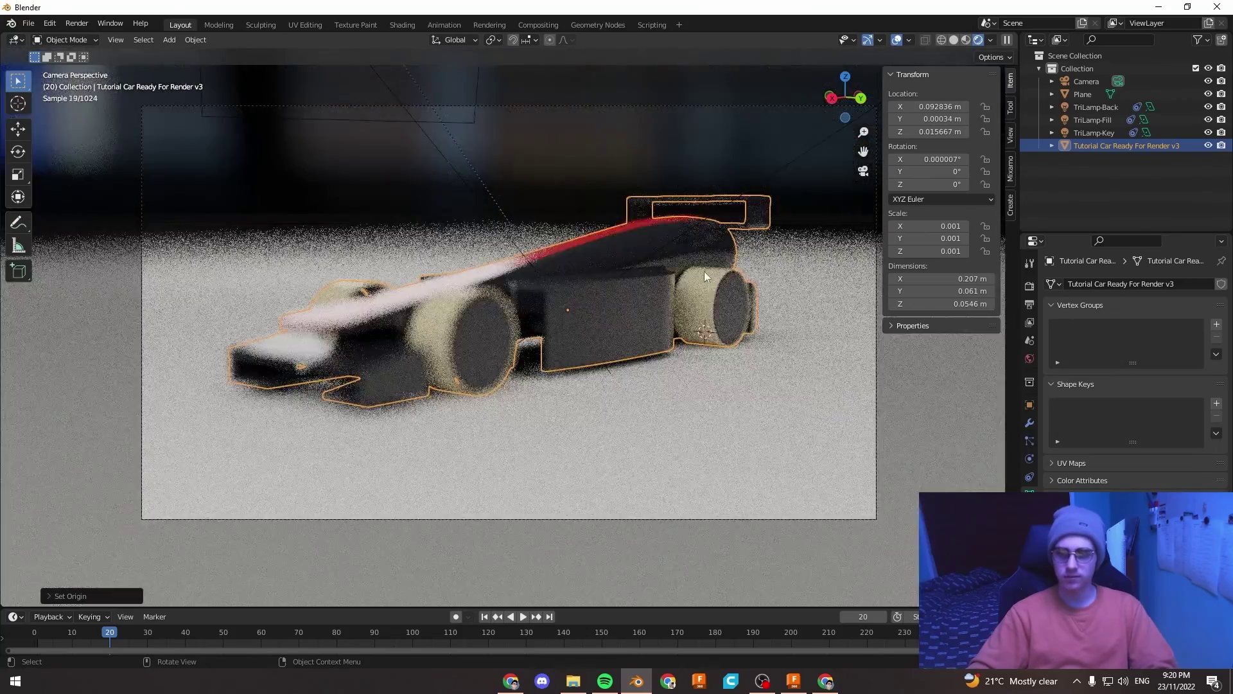
# Select the scene camera and adjust its depth-of-field F-Stop to soften the blur on the car.
pyautogui.click(668, 151)
pyautogui.click(703, 107)
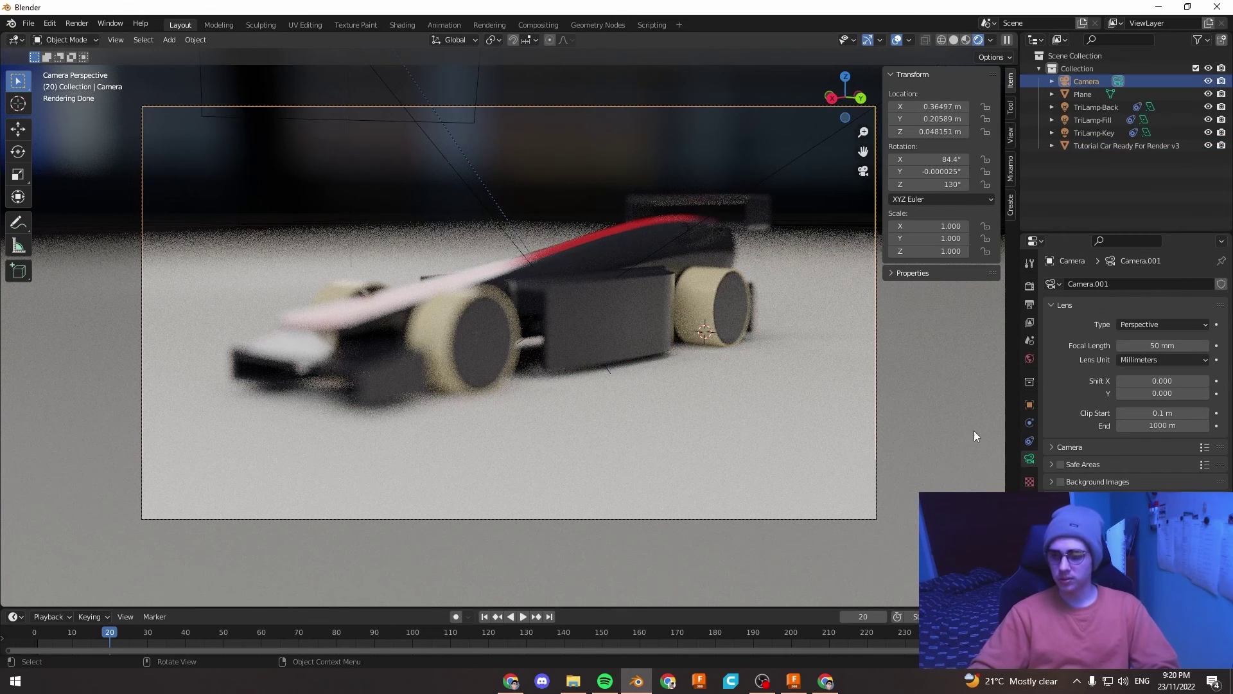
pyautogui.scroll(-1, 1082, 456)
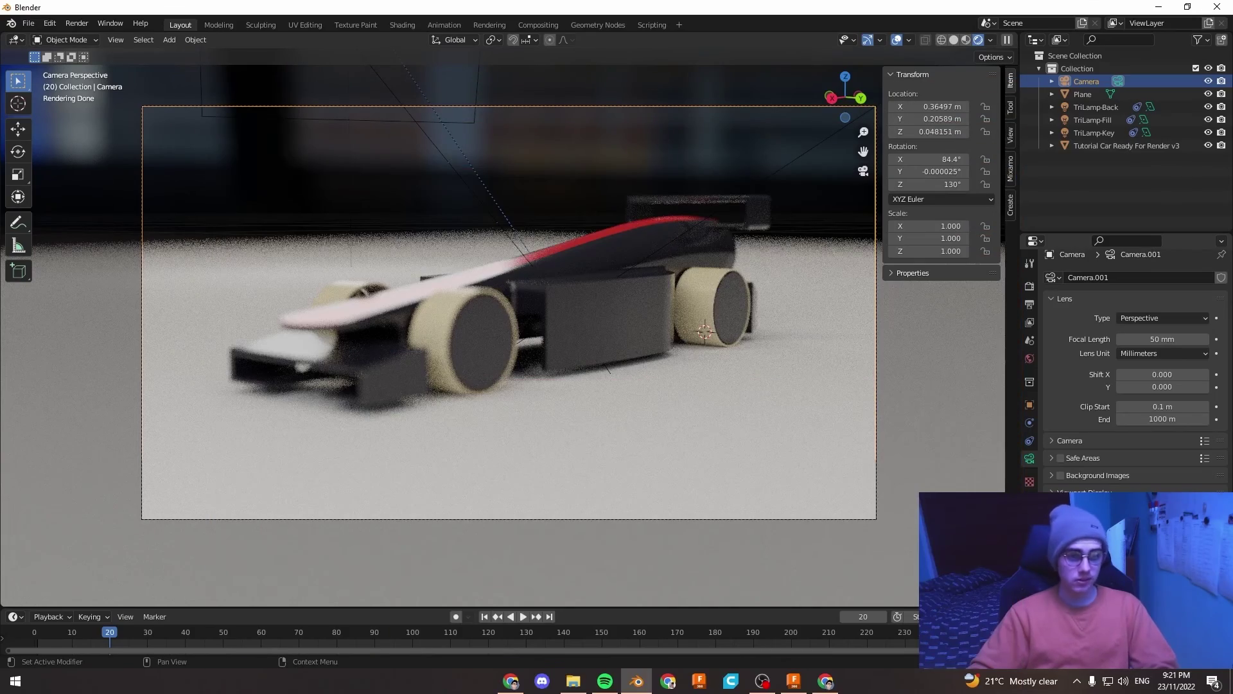
pyautogui.press('Return')
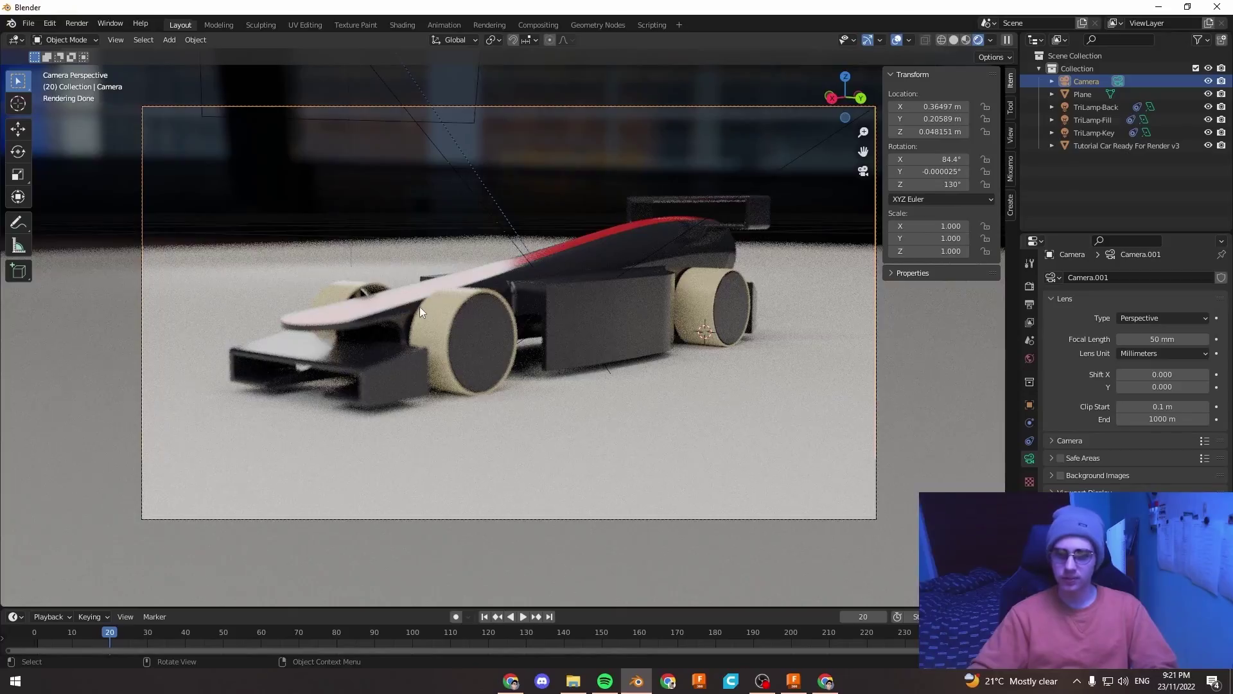
# Inspect the focus and blur along the car, from the front wing to the rear wheels, in the rendered camera view.
pyautogui.scroll(4, 420, 306)
pyautogui.keyDown('shift'); pyautogui.moveTo(292, 308); pyautogui.dragTo(489, 329, button='middle'); pyautogui.keyUp('shift')
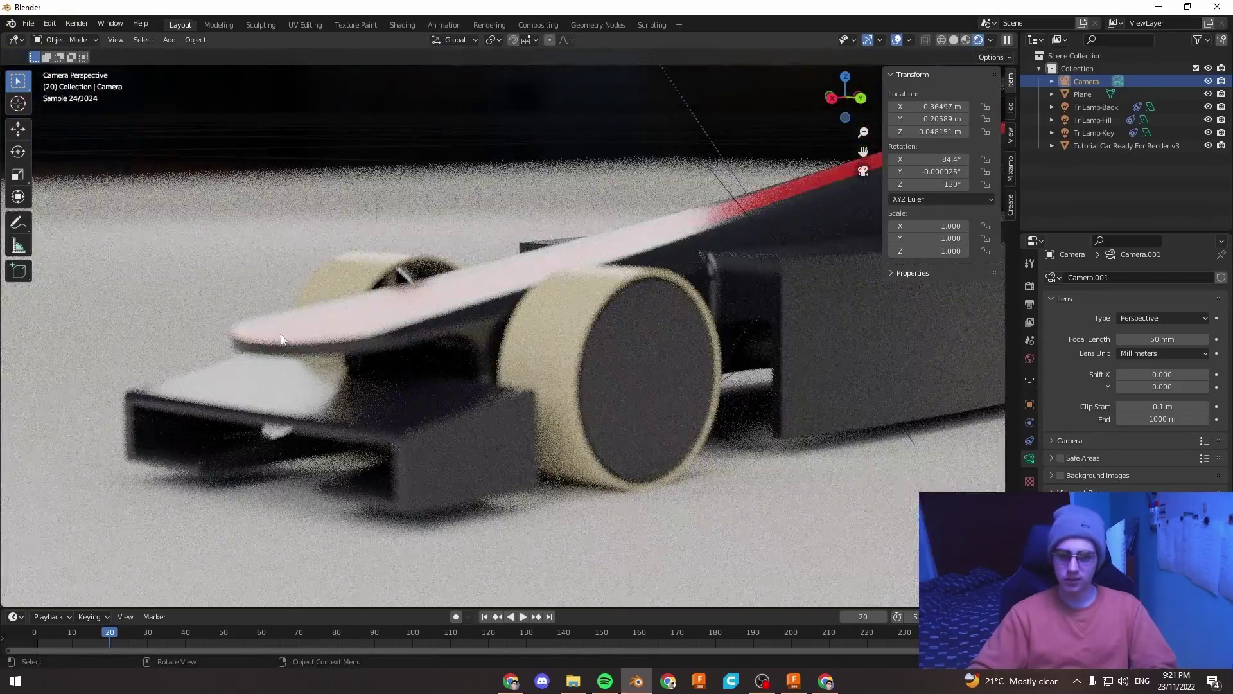
pyautogui.moveTo(277, 343); pyautogui.dragTo(451, 341, button='middle')
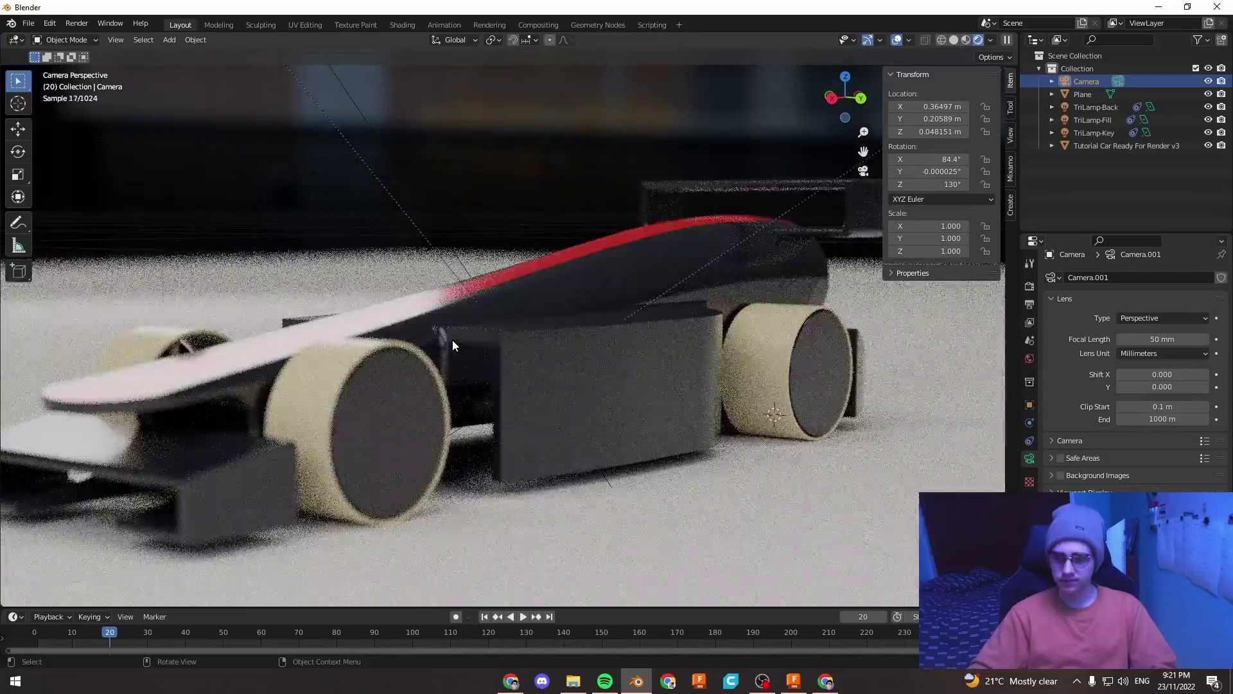
pyautogui.scroll(-2, 498, 337)
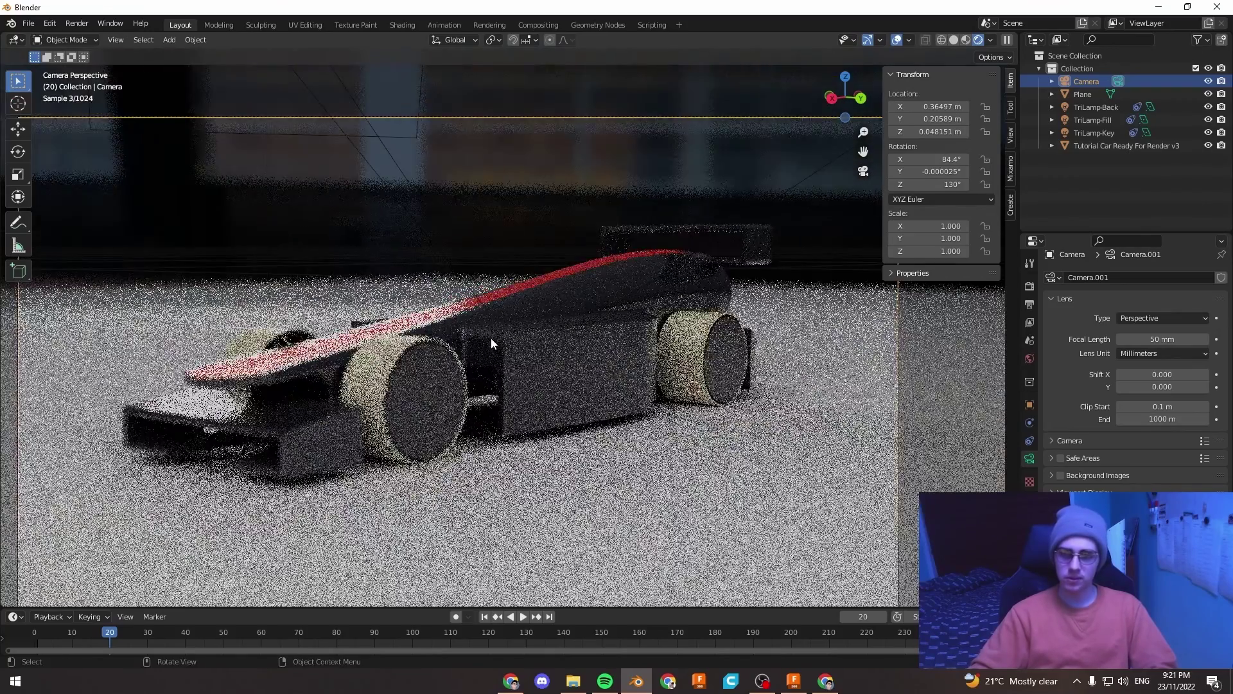
pyautogui.keyDown('shift'); pyautogui.moveTo(544, 338); pyautogui.dragTo(596, 327, button='middle'); pyautogui.keyUp('shift')
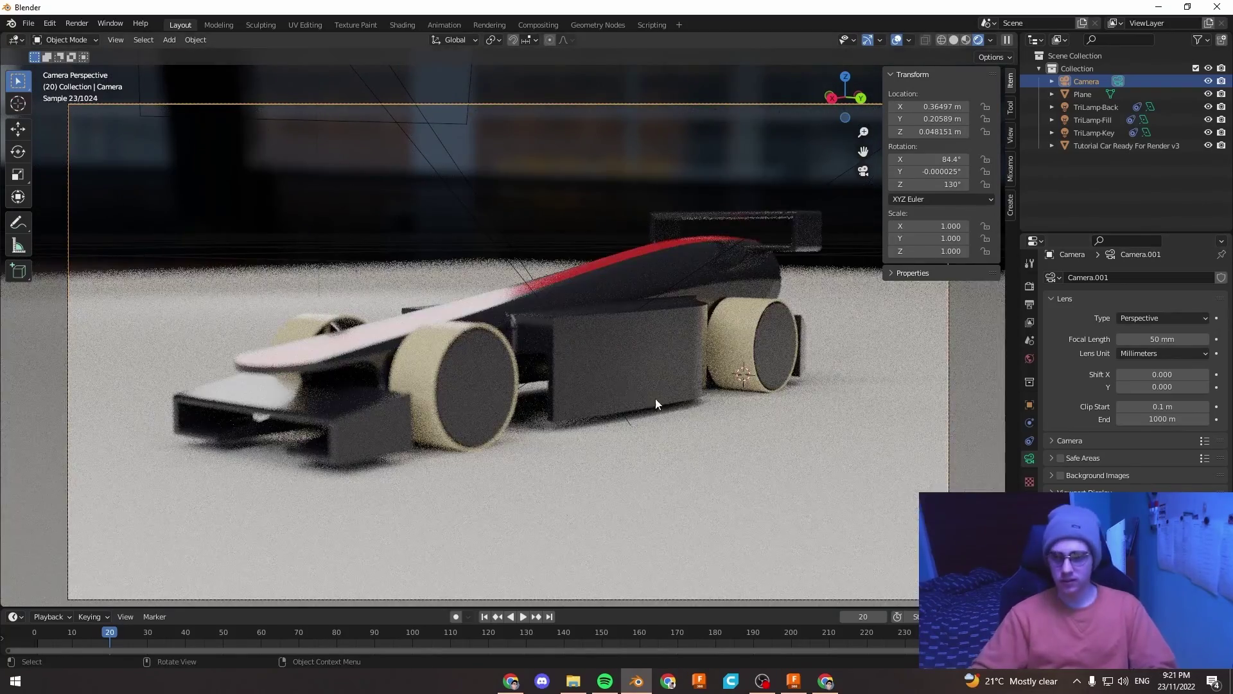
pyautogui.scroll(-2, 668, 338)
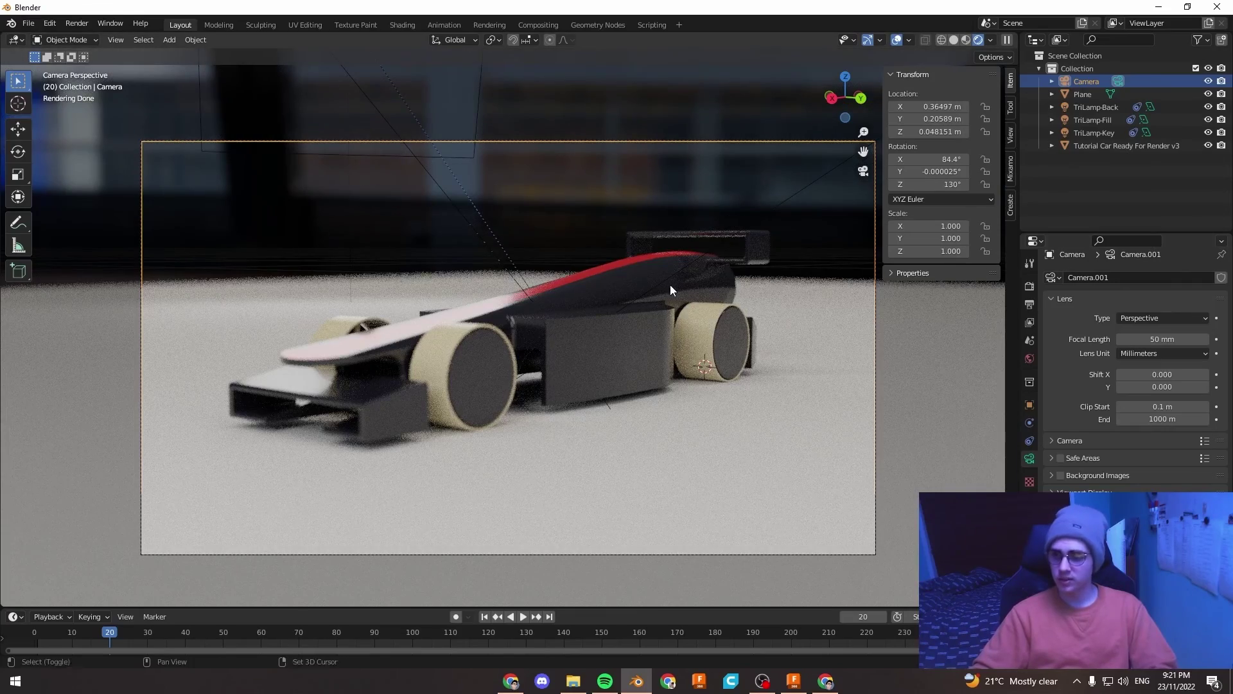
pyautogui.keyDown('shift'); pyautogui.moveTo(669, 286); pyautogui.dragTo(650, 281, button='middle'); pyautogui.keyUp('shift')
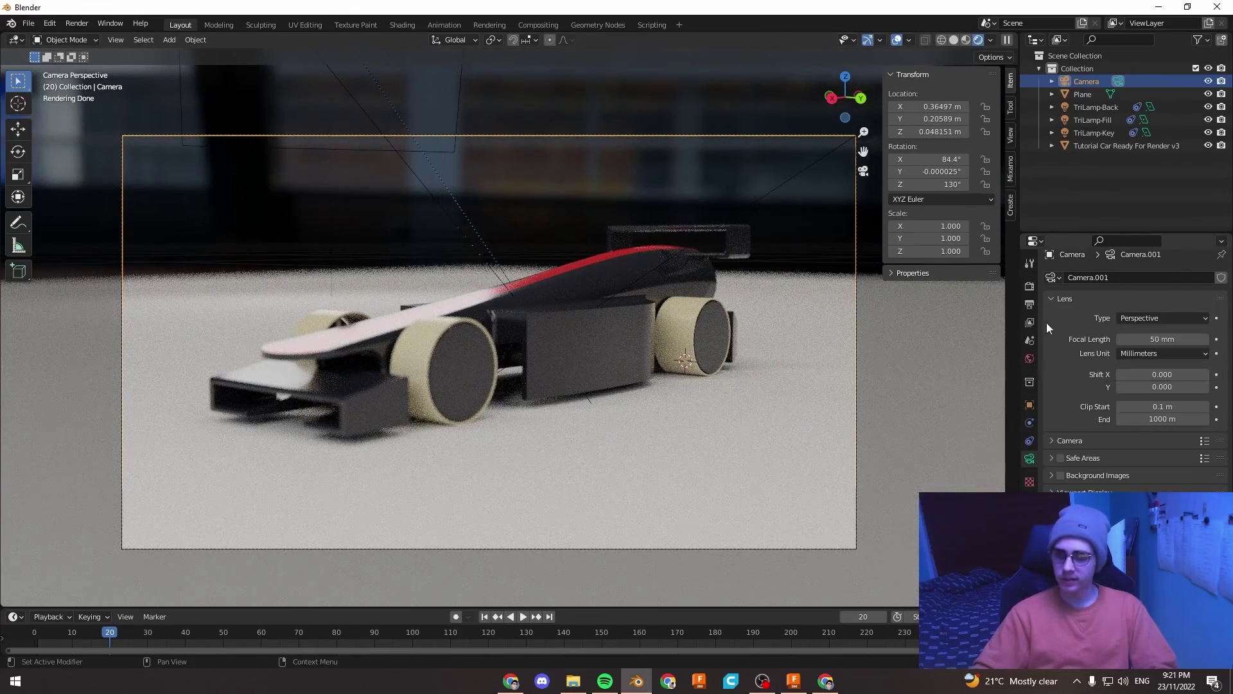
# Set the camera's sensor size to 16 mm.
pyautogui.click(1065, 441)
pyautogui.scroll(-1, 1090, 426)
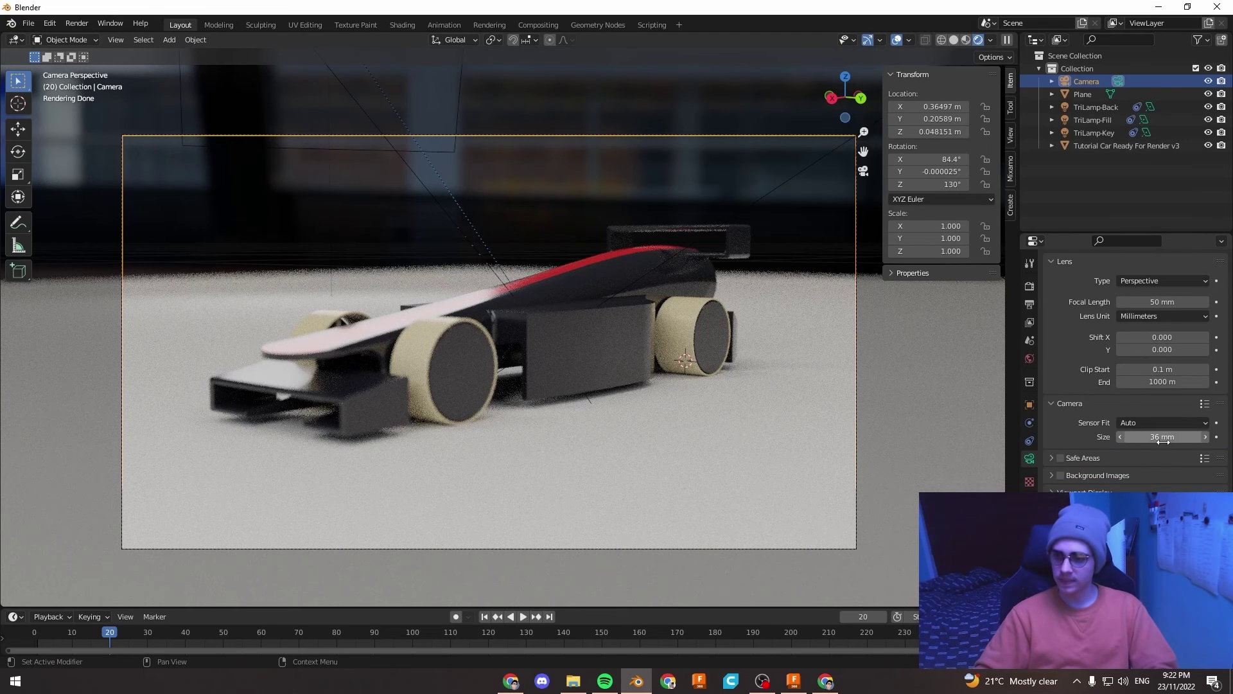
pyautogui.click(1160, 437)
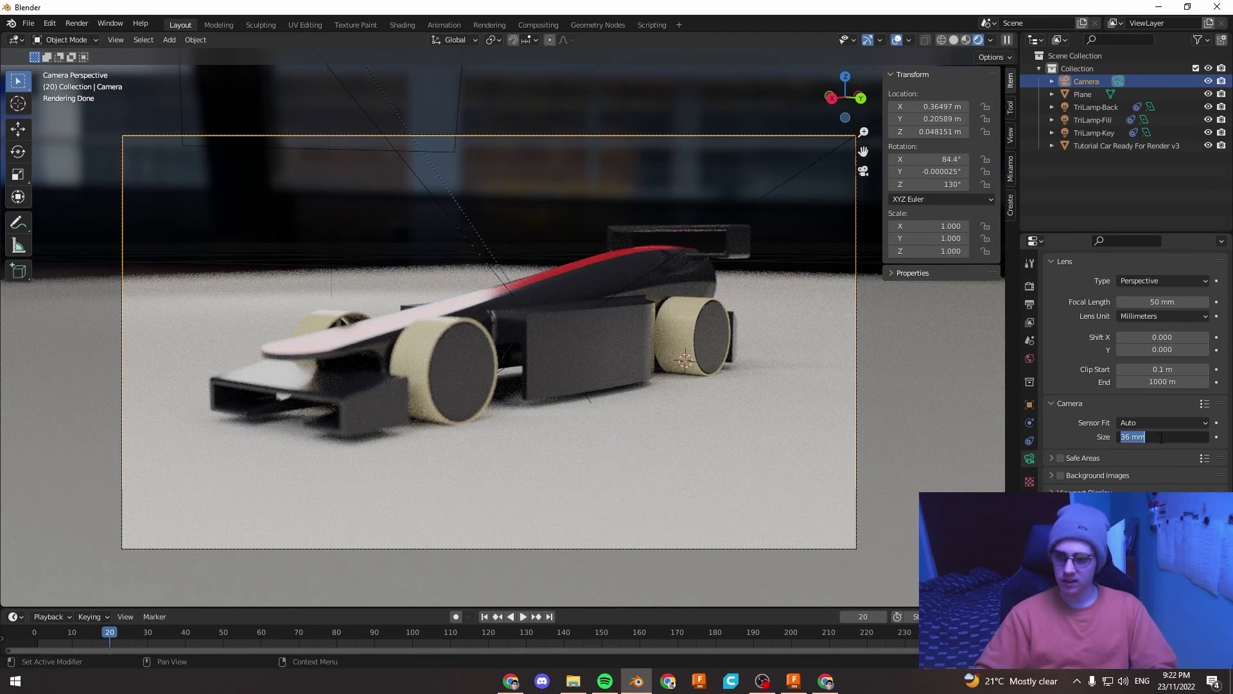
pyautogui.write('16')
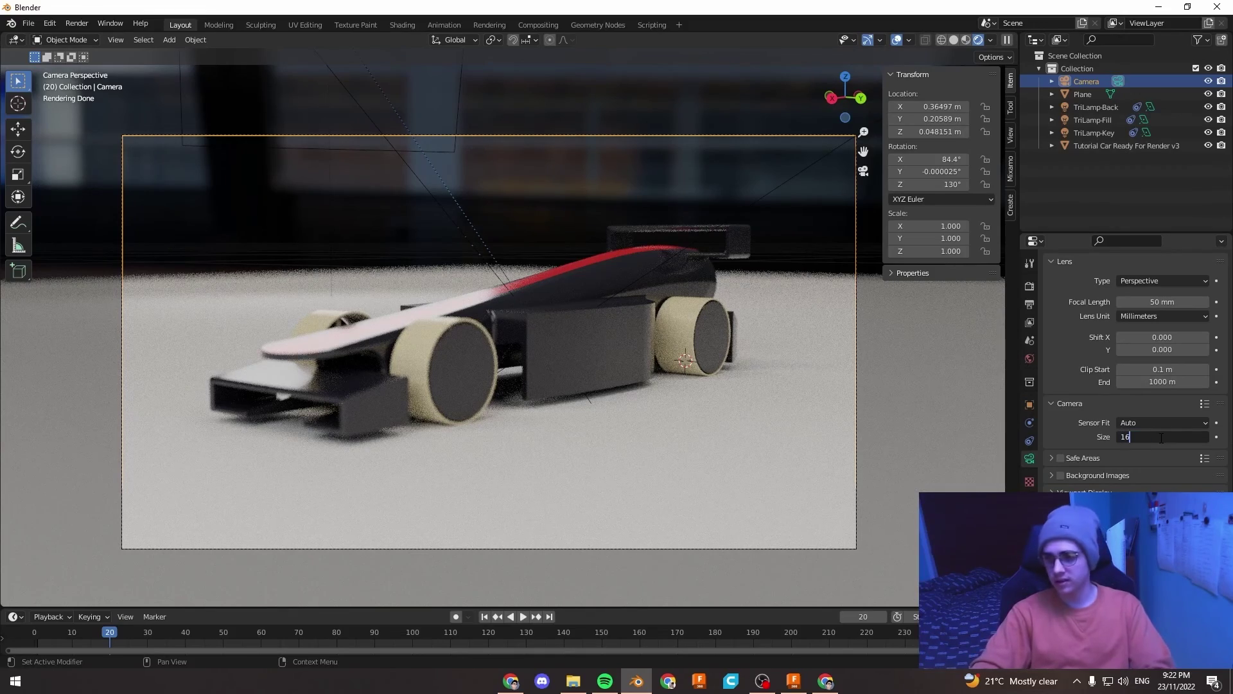
pyautogui.press('Return')
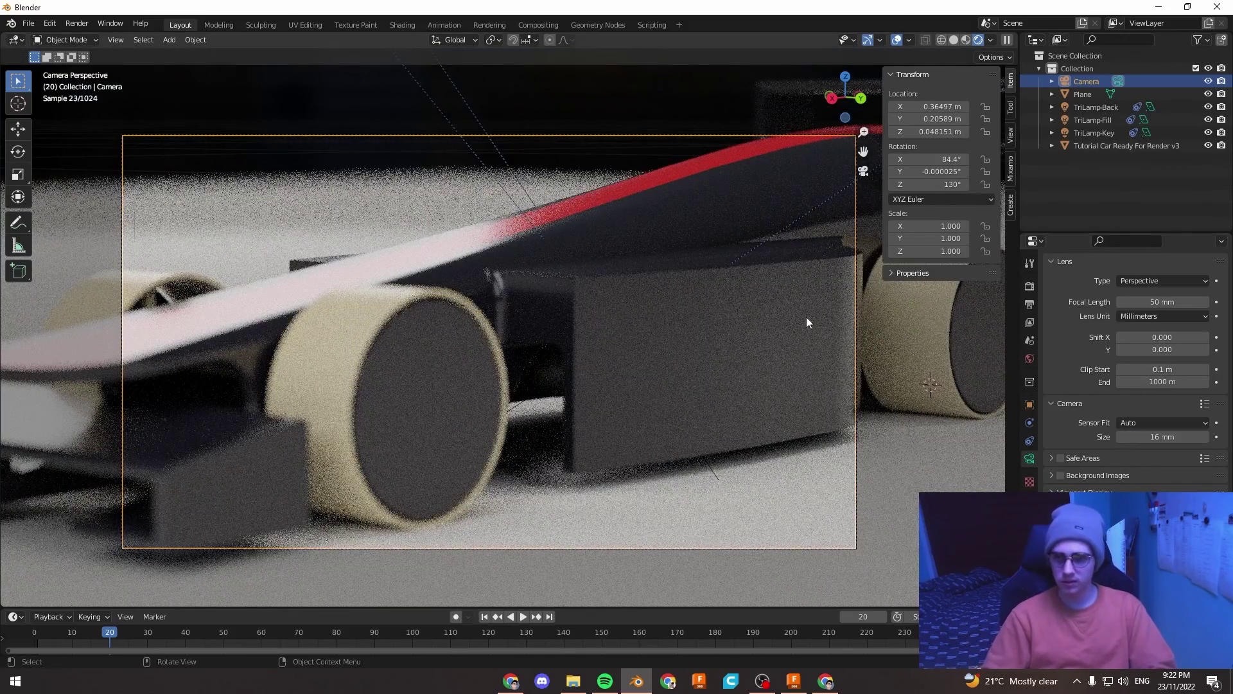
# Set the camera's focal length to 23 mm to fit the whole car in the frame, and deselect the camera.
pyautogui.scroll(-2, 710, 283)
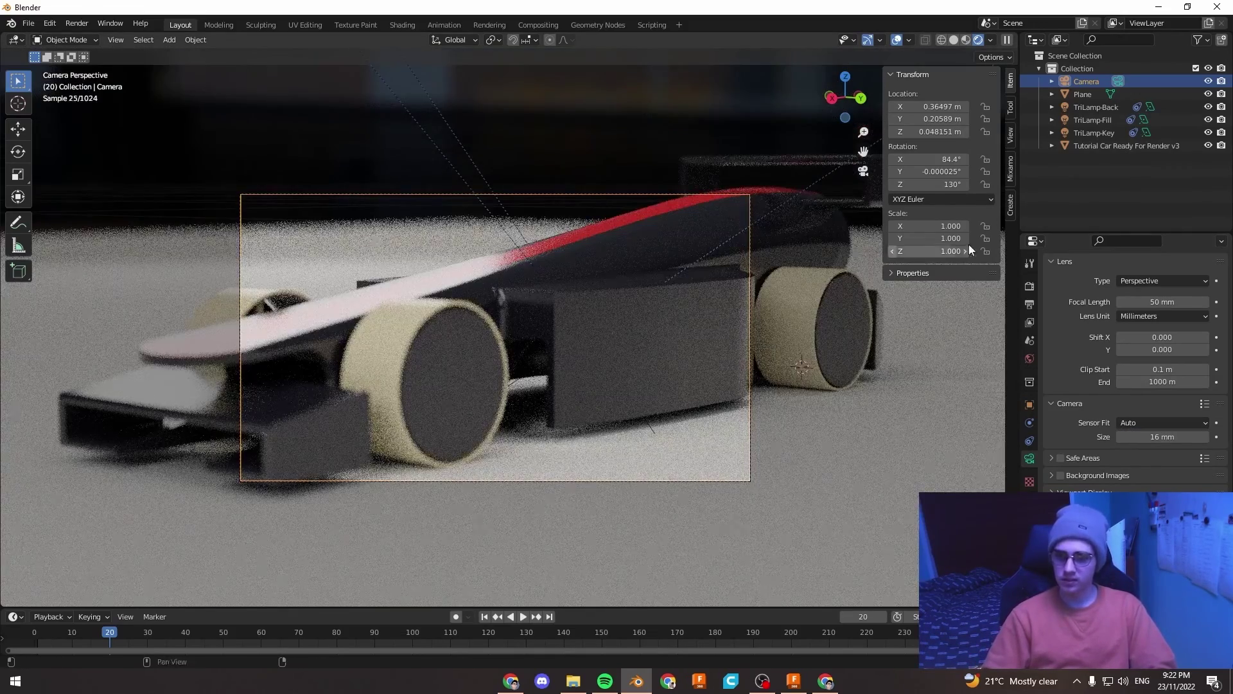
pyautogui.moveTo(1148, 302); pyautogui.dragTo(1098, 302)
pyautogui.click(1160, 302)
pyautogui.write('23')
pyautogui.press('Return')
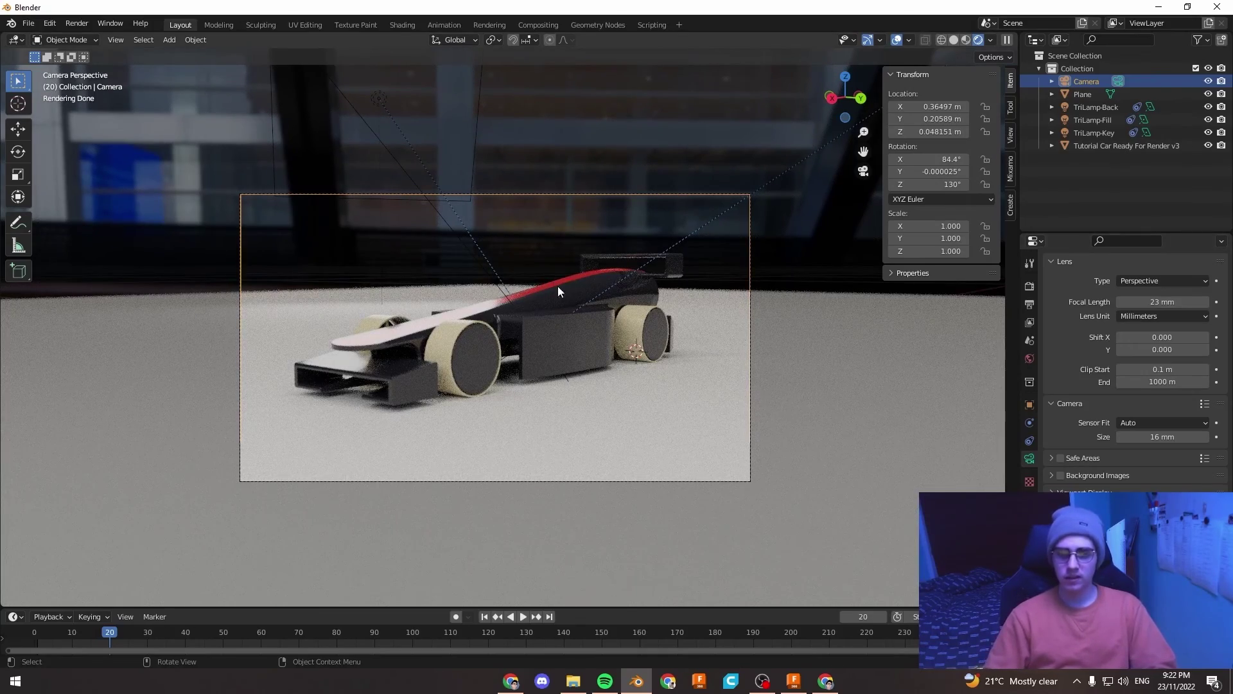
pyautogui.click(553, 238)
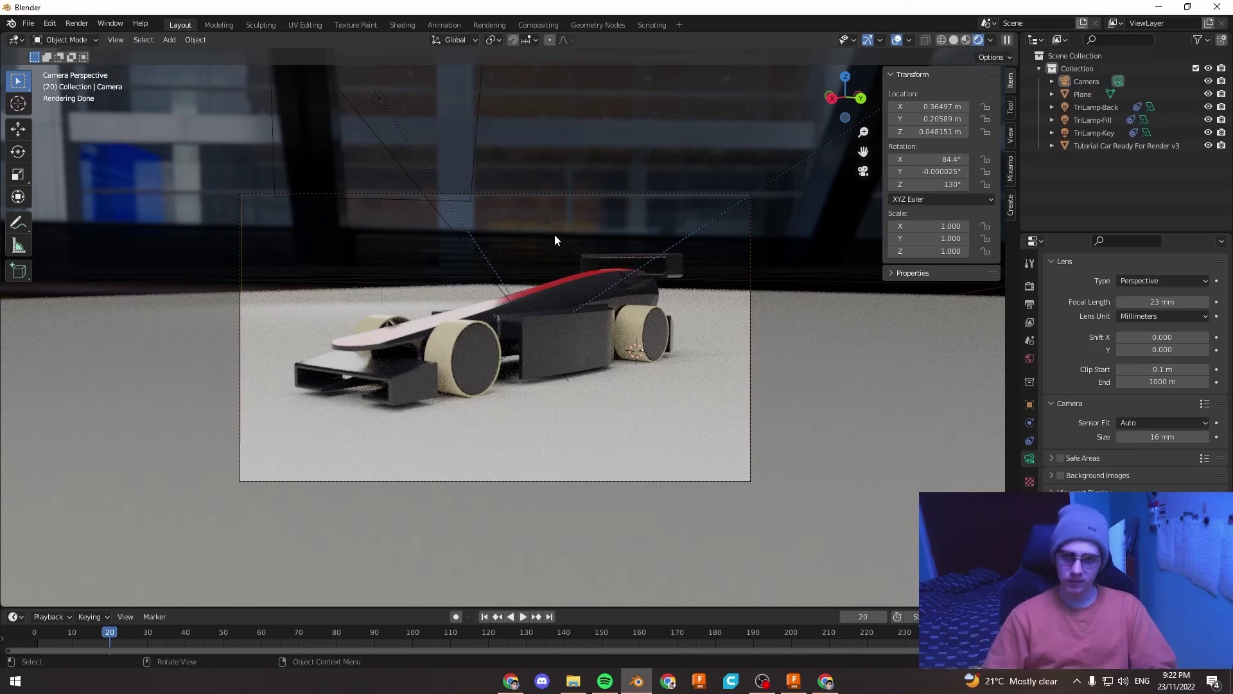
pyautogui.scroll(3, 546, 247)
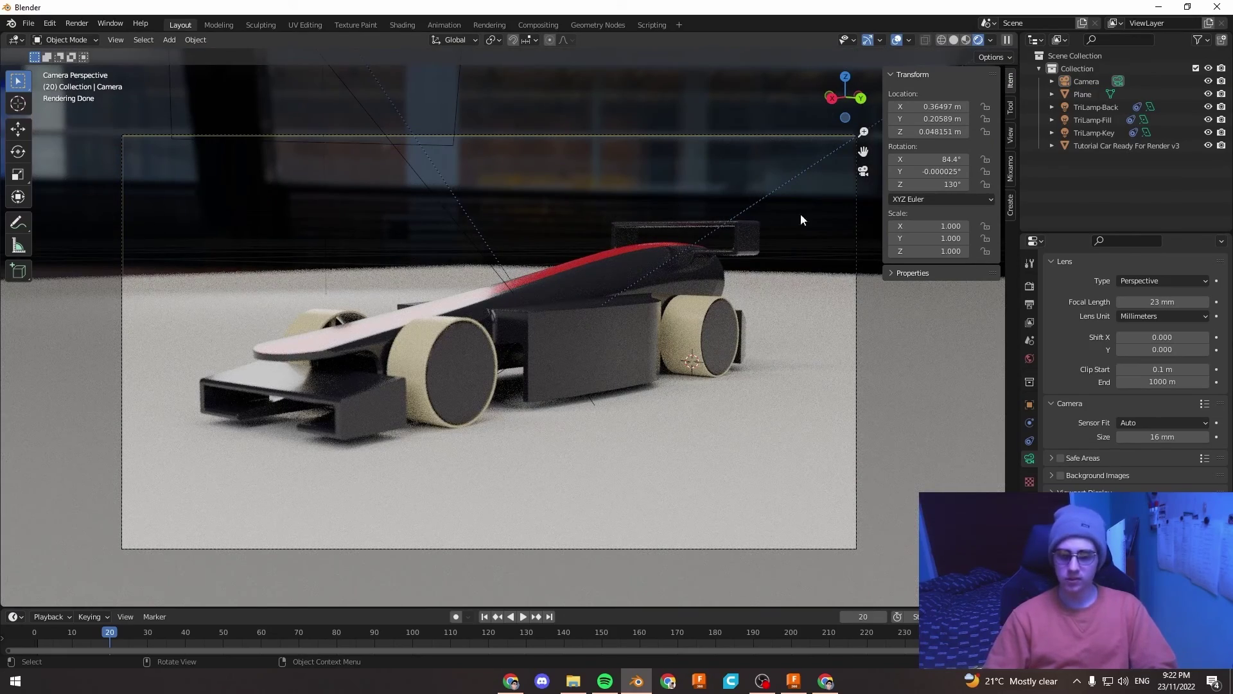
pyautogui.scroll(-2, 533, 210)
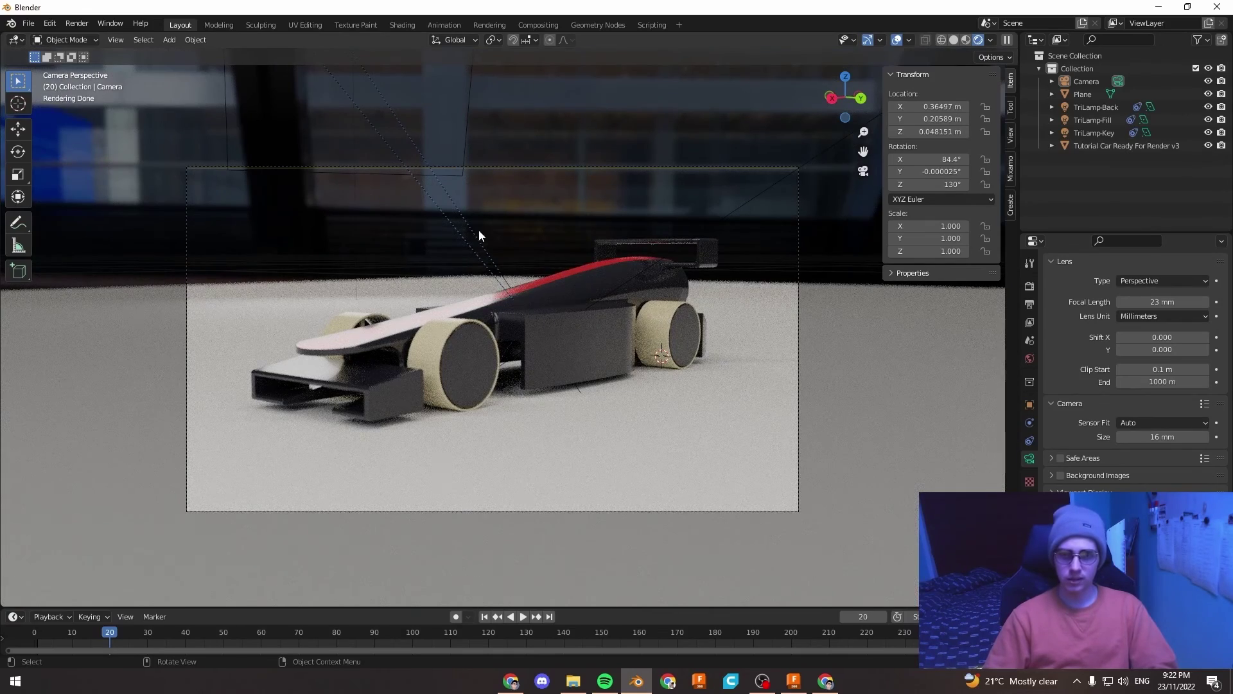
# Switch to the Shading workspace and bring the World shader's node tree into view in the node editor.
pyautogui.click(401, 25)
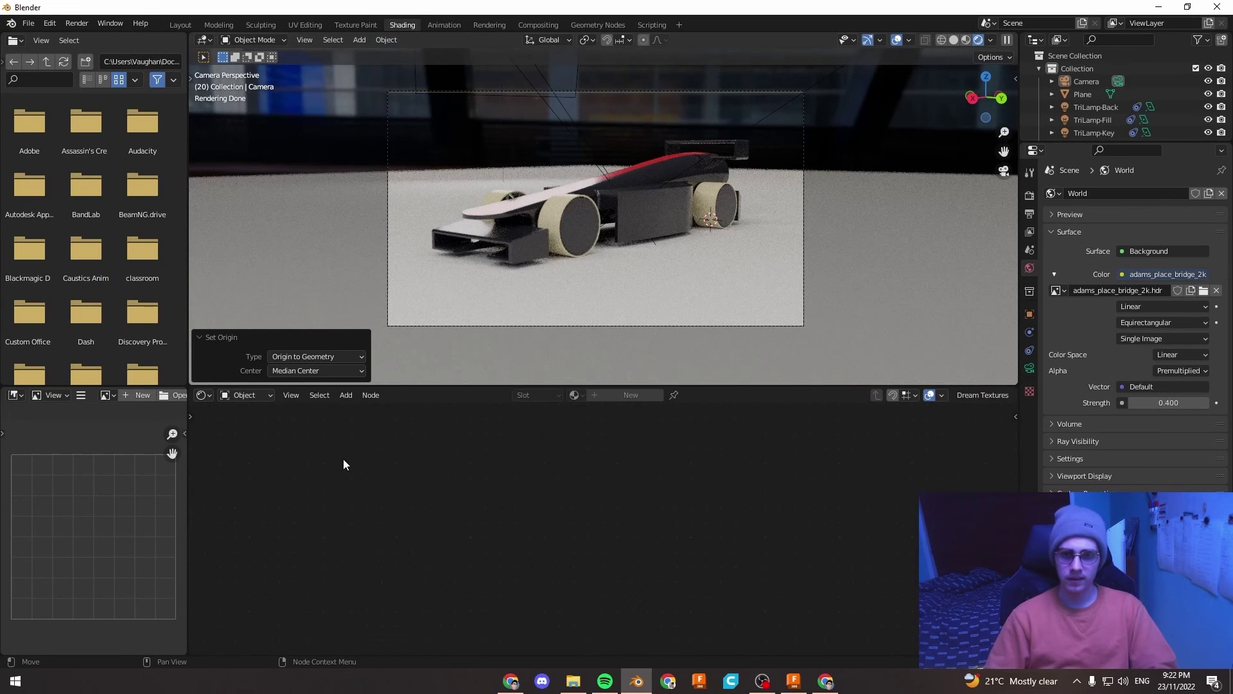
pyautogui.click(246, 396)
pyautogui.click(244, 427)
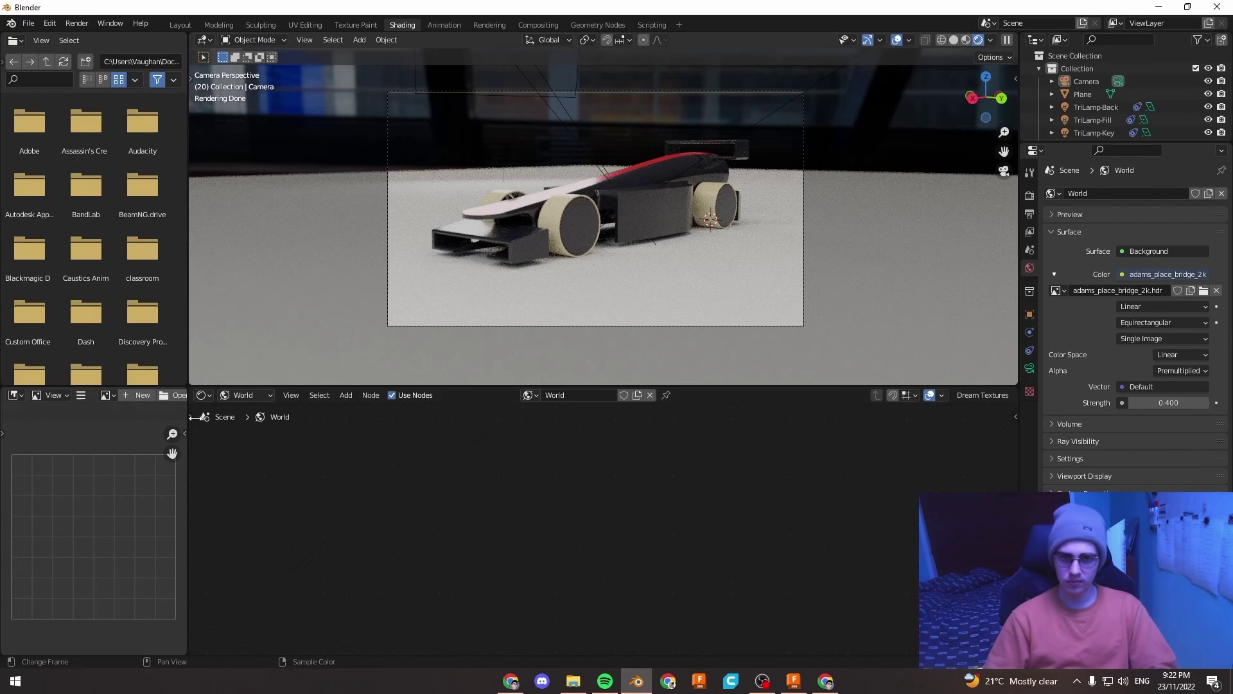
pyautogui.click(291, 396)
pyautogui.click(335, 489)
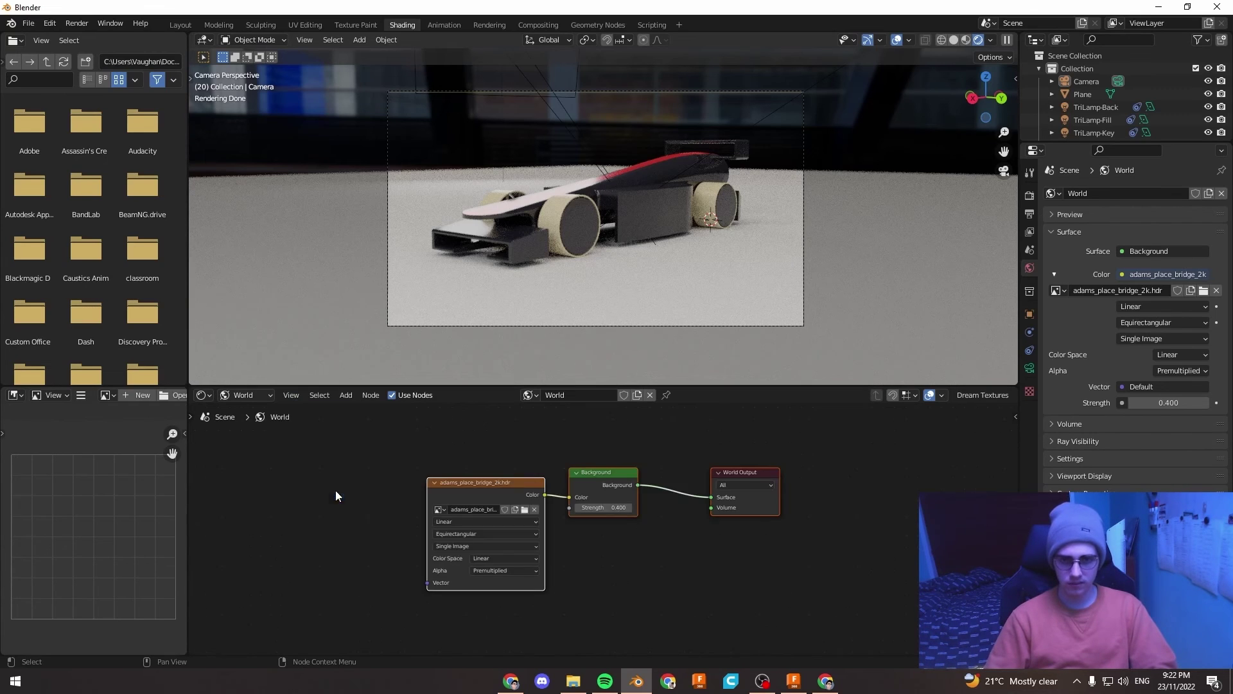
pyautogui.click(557, 521)
pyautogui.scroll(2, 516, 506)
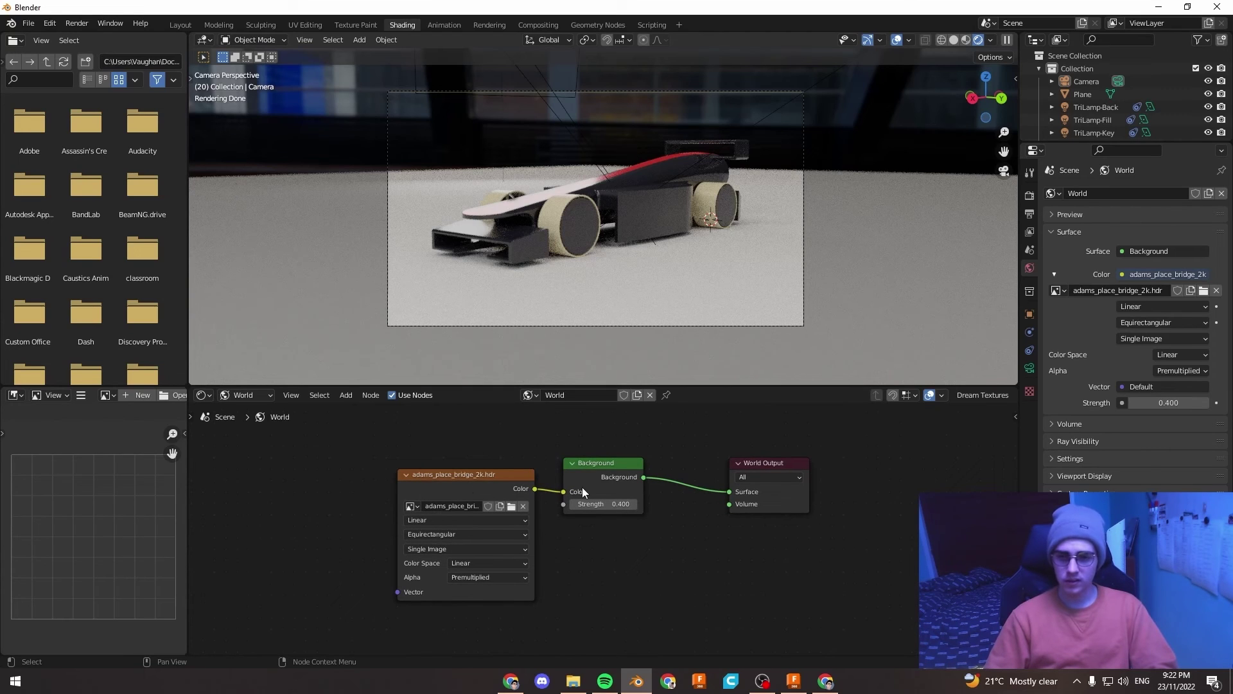
# Space the Background and environment texture nodes apart, and check the HDRI surroundings from another angle before returning to the camera view.
pyautogui.moveTo(632, 473); pyautogui.dragTo(667, 477)
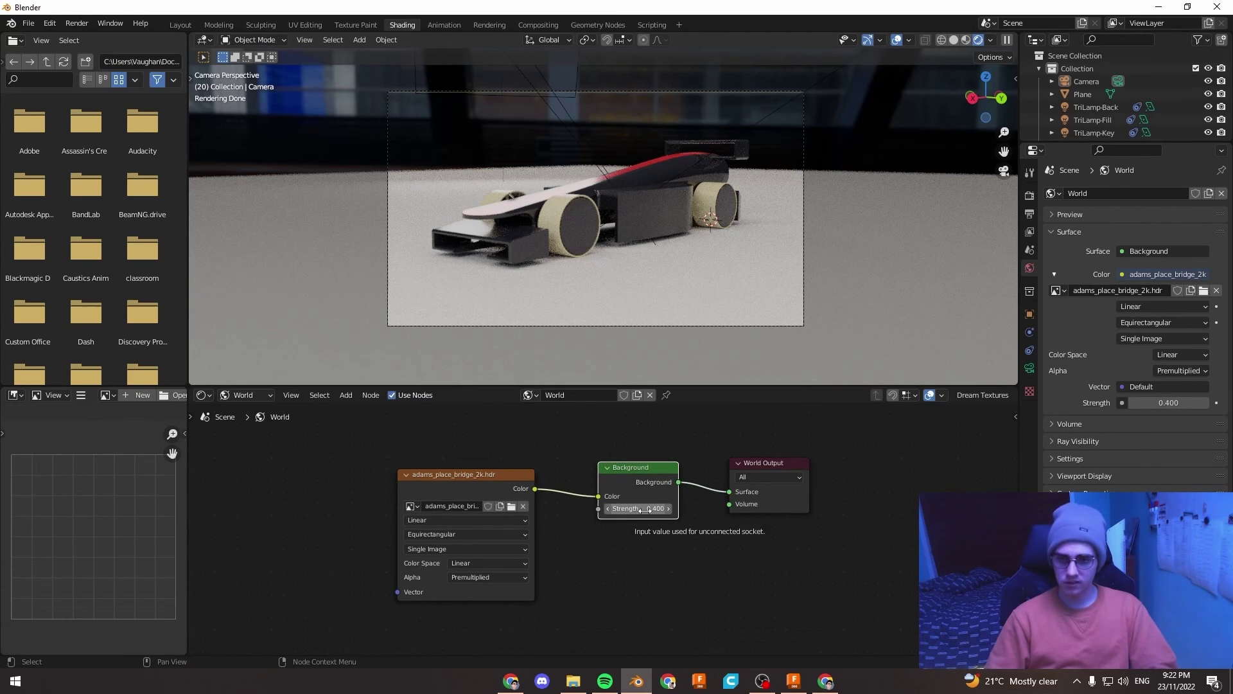
pyautogui.moveTo(453, 493)
pyautogui.mouseDown()
pyautogui.moveTo(509, 463)
pyautogui.moveTo(432, 496)
pyautogui.moveTo(454, 471)
pyautogui.moveTo(437, 494)
pyautogui.mouseUp()
pyautogui.moveTo(348, 492); pyautogui.dragTo(497, 474, button='middle')
pyautogui.moveTo(485, 521); pyautogui.dragTo(543, 504, button='middle')
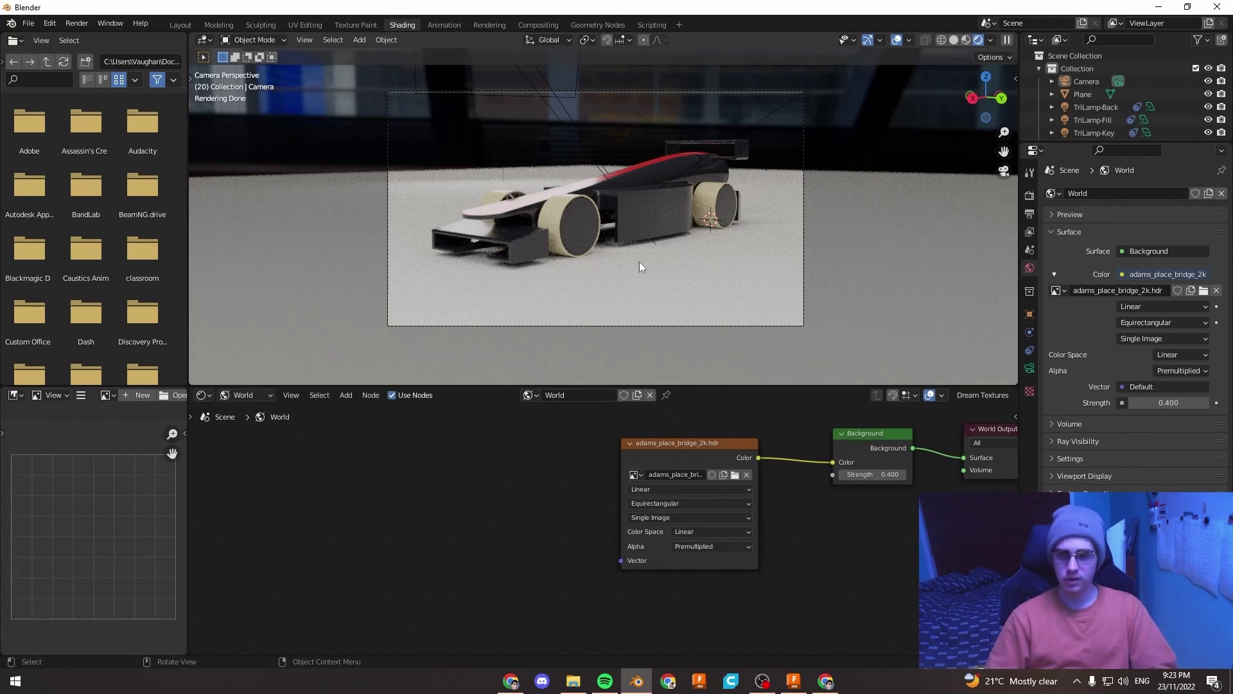
pyautogui.moveTo(613, 275); pyautogui.dragTo(491, 274, button='middle')
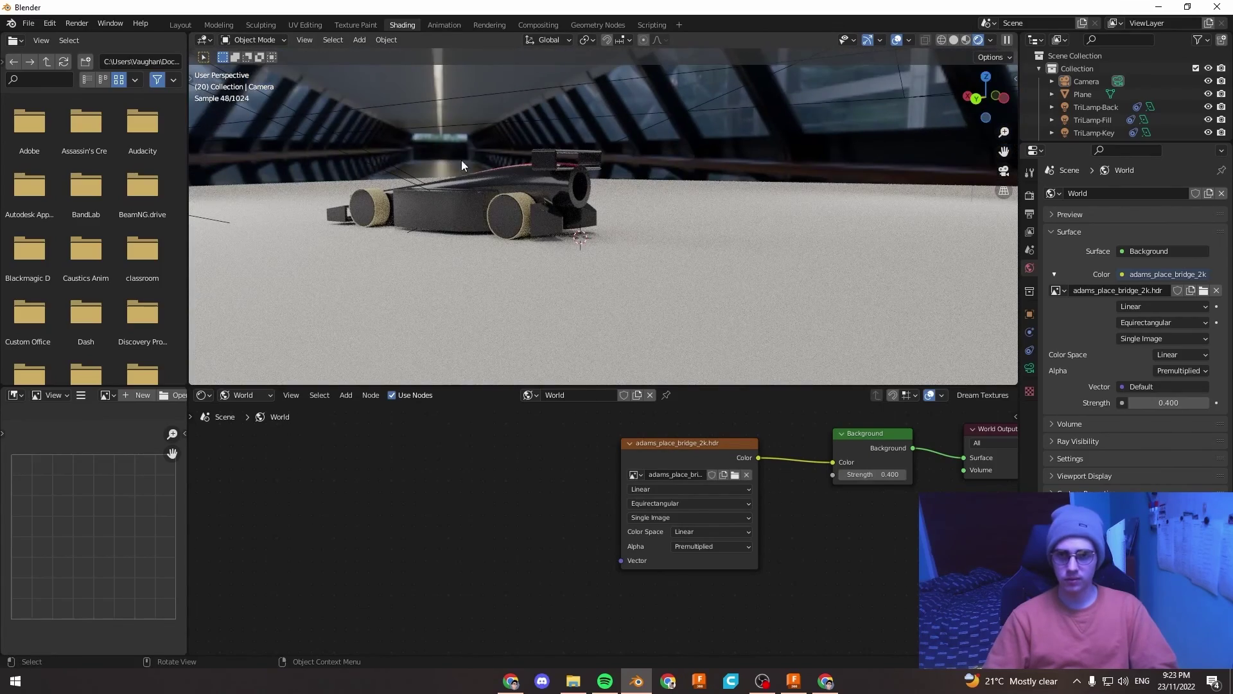
pyautogui.press('KP_0')
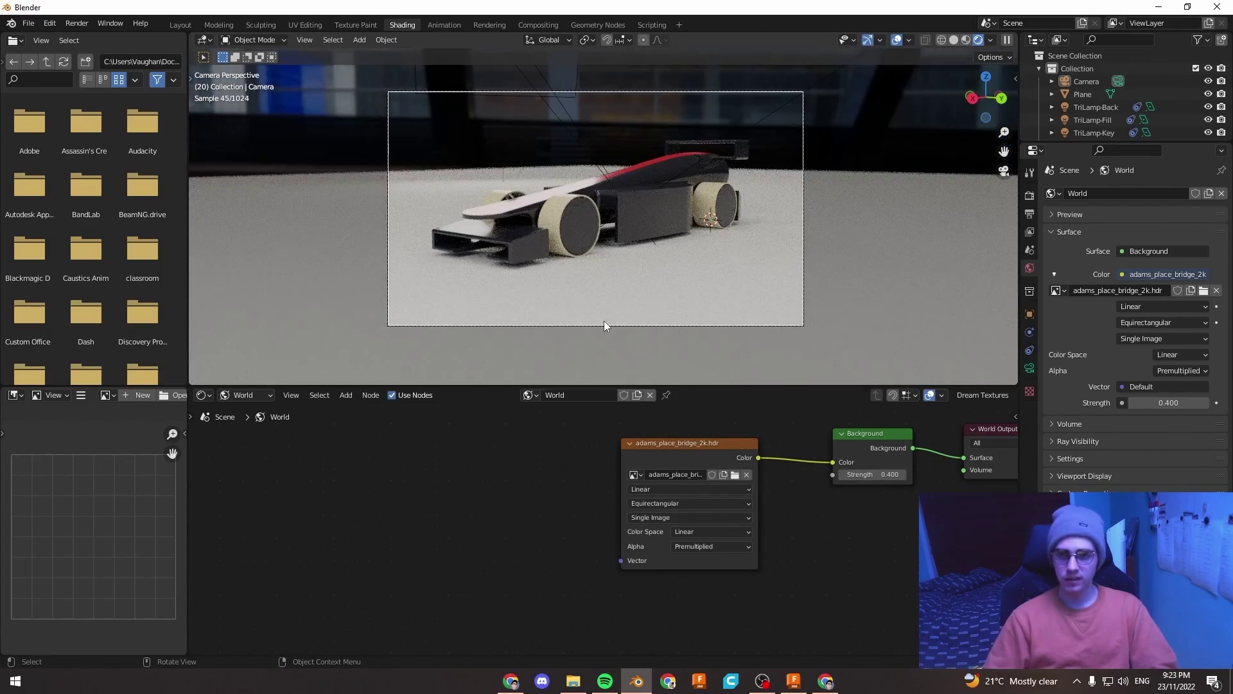
# Look up the Node Wrangler add-on in the preferences with the search "node wr", save the preferences and close them.
pyautogui.click(50, 23)
pyautogui.click(79, 205)
pyautogui.click(348, 70)
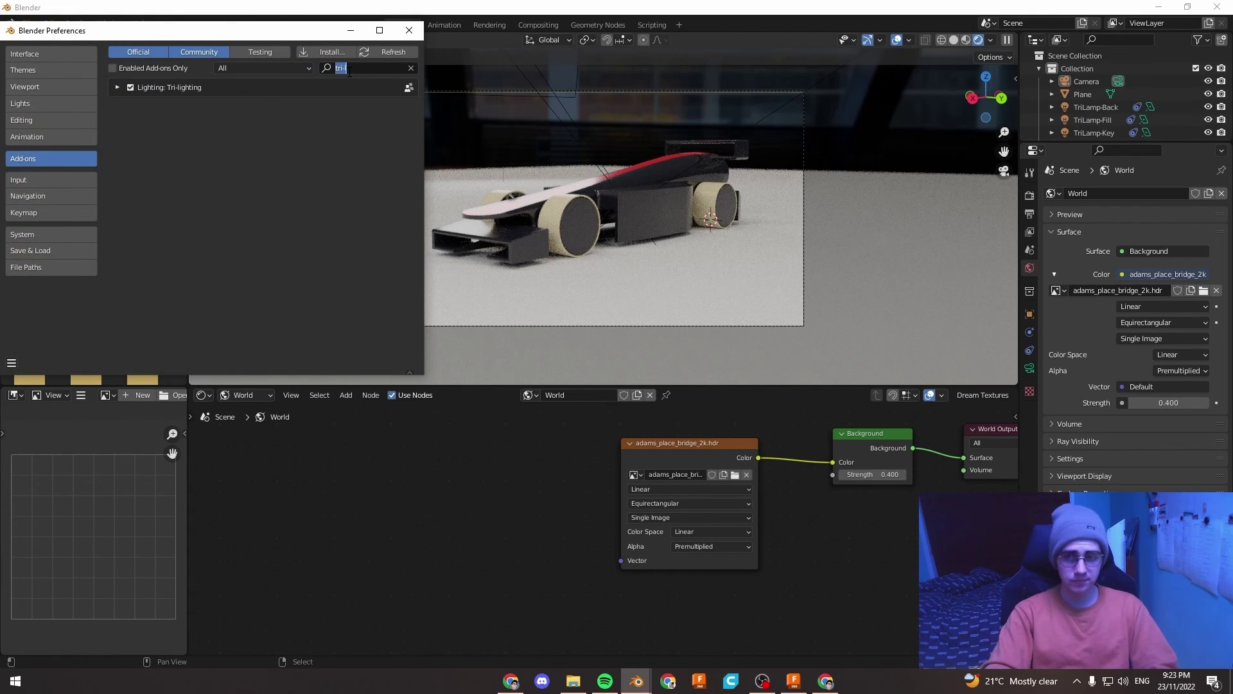
pyautogui.write('node wr')
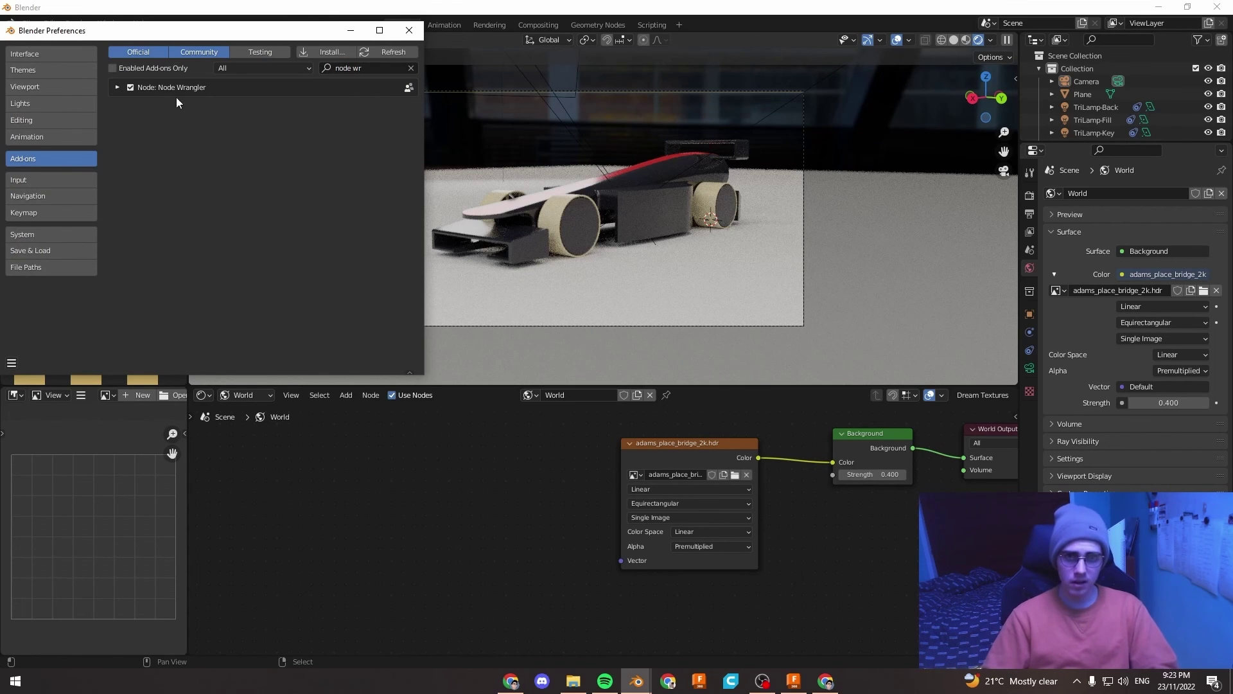
pyautogui.click(7, 364)
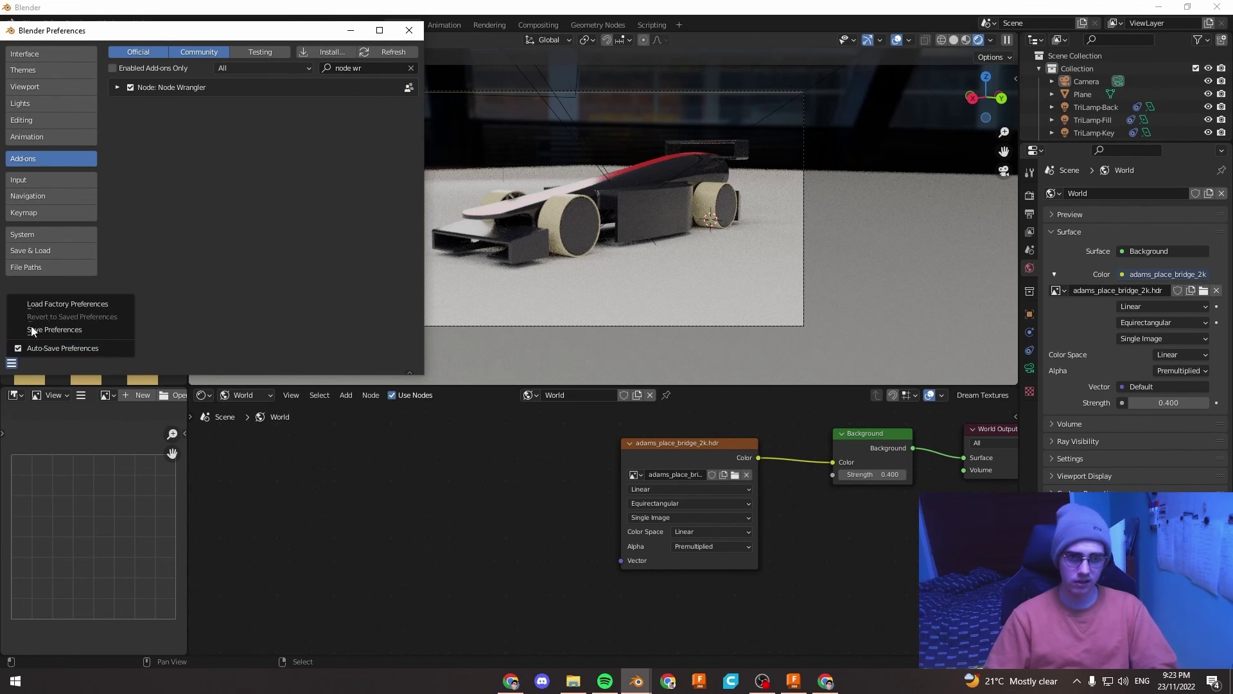
pyautogui.click(26, 334)
pyautogui.click(410, 31)
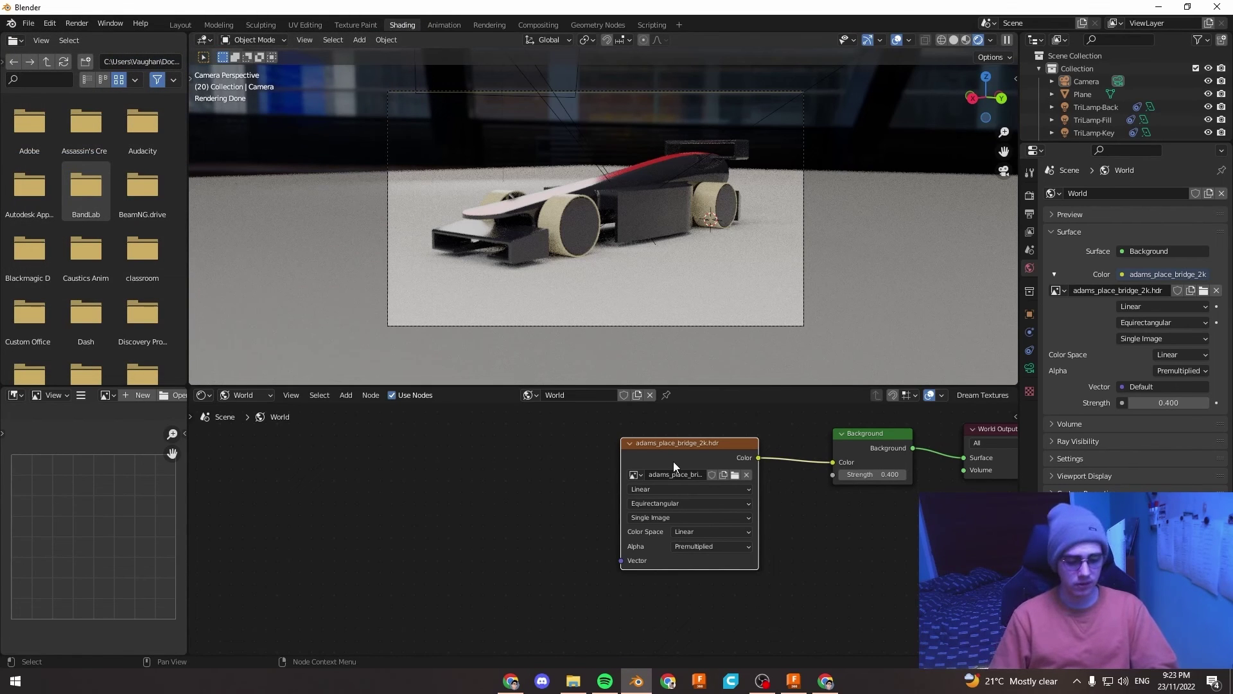
# Add linked Texture Coordinate and Mapping nodes to the adams_place_bridge_2k.hdr environment texture with Node Wrangler.
pyautogui.press('g')
pyautogui.press('Escape')
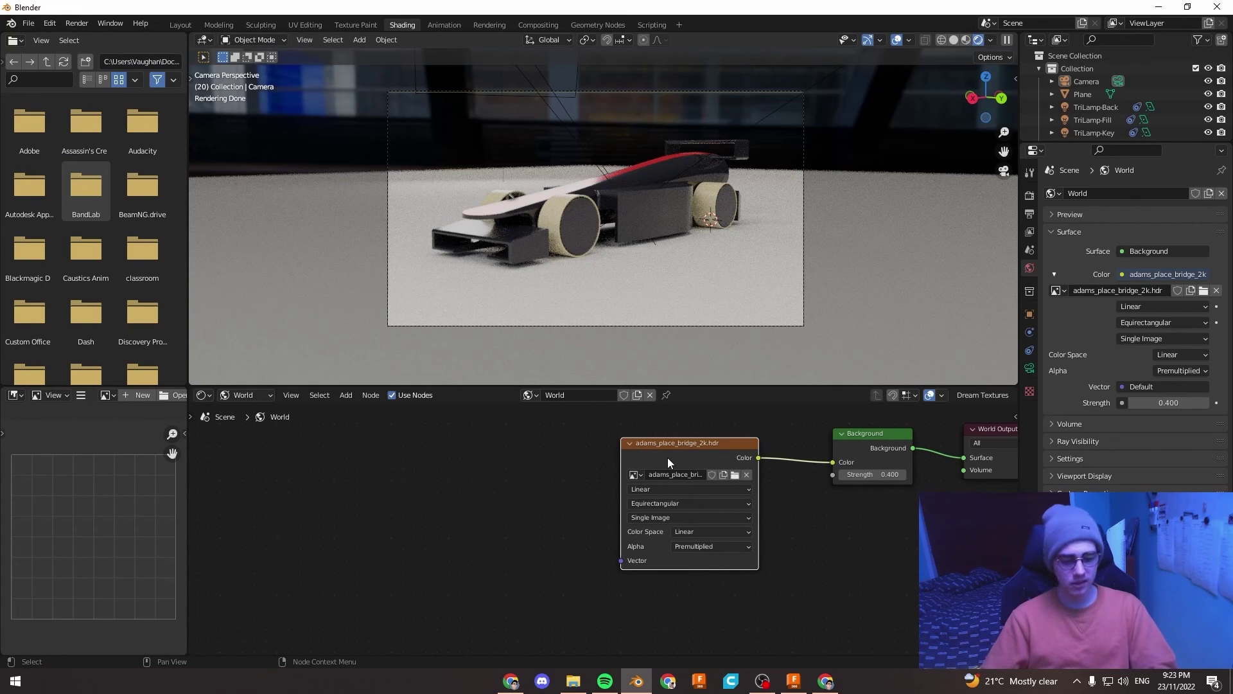
pyautogui.hotkey('ctrl', 't')
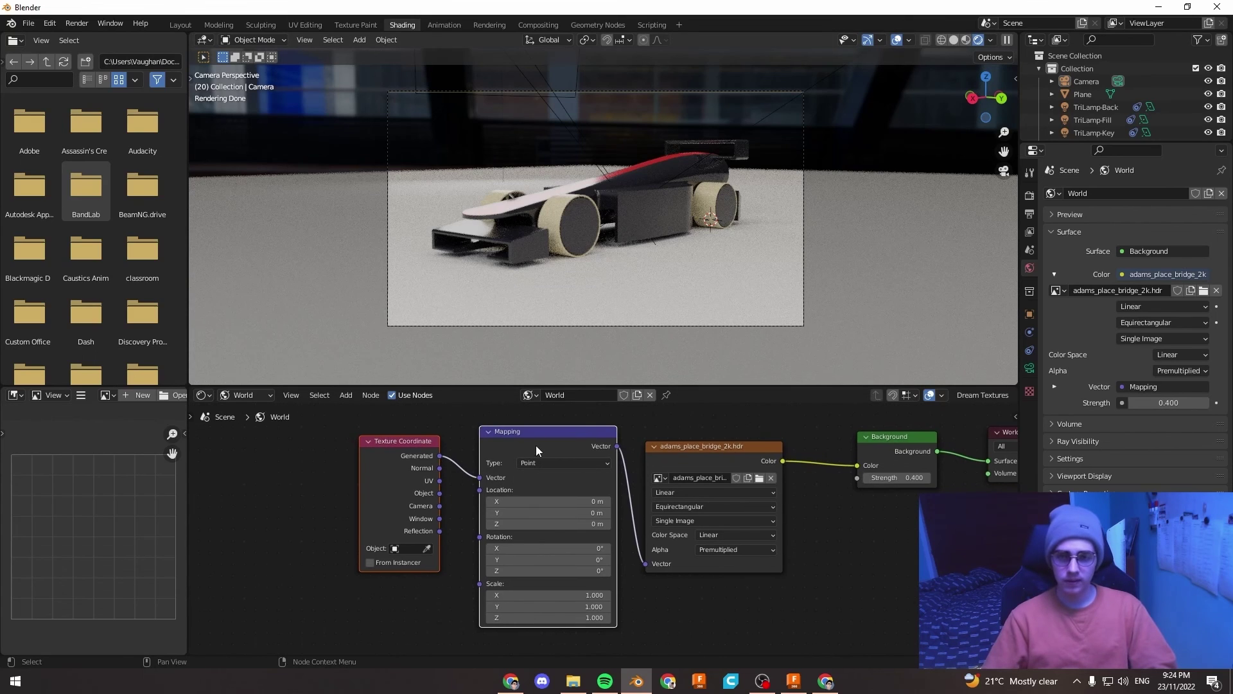
# Set the Mapping node's Z rotation to 106° to turn the bridge tunnel background behind the car.
pyautogui.scroll(3, 511, 552)
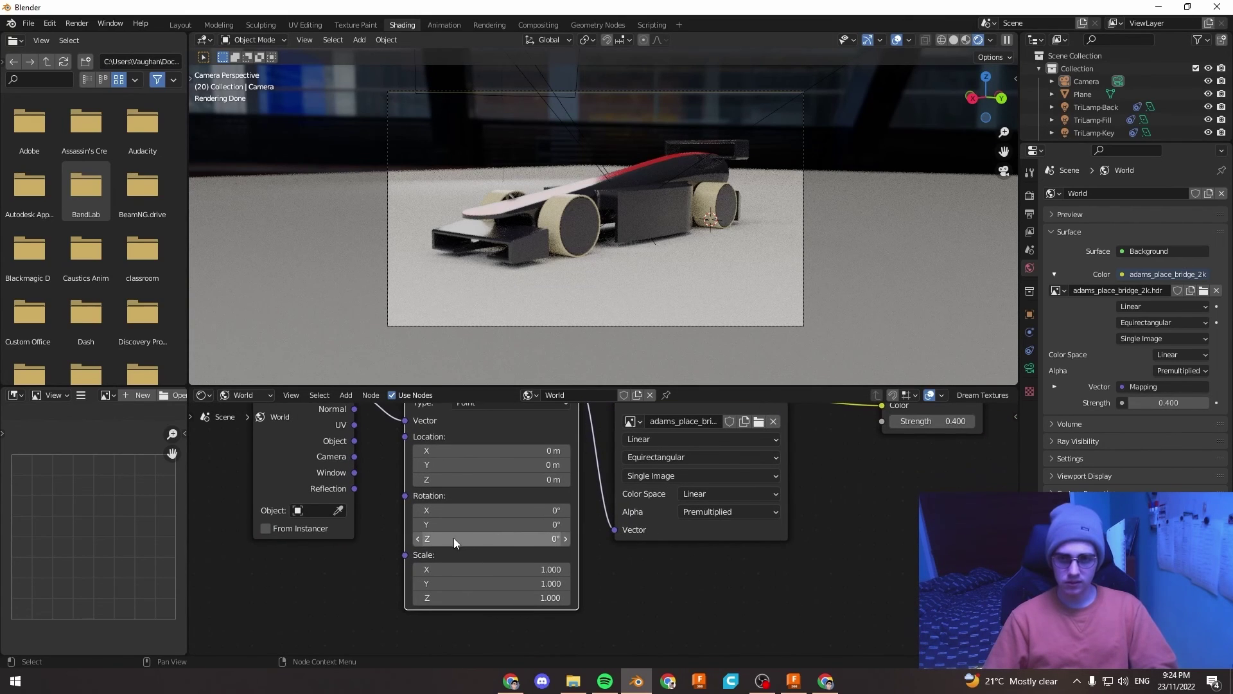
pyautogui.moveTo(453, 537); pyautogui.dragTo(591, 537)
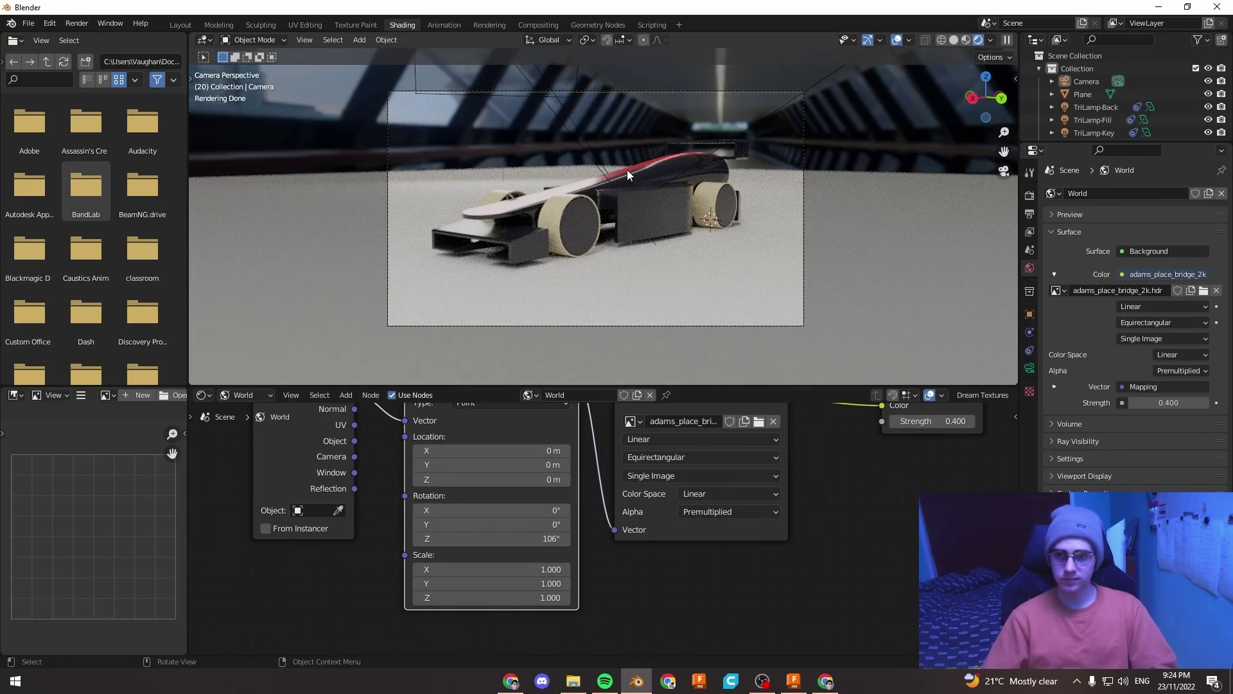
pyautogui.scroll(2, 627, 171)
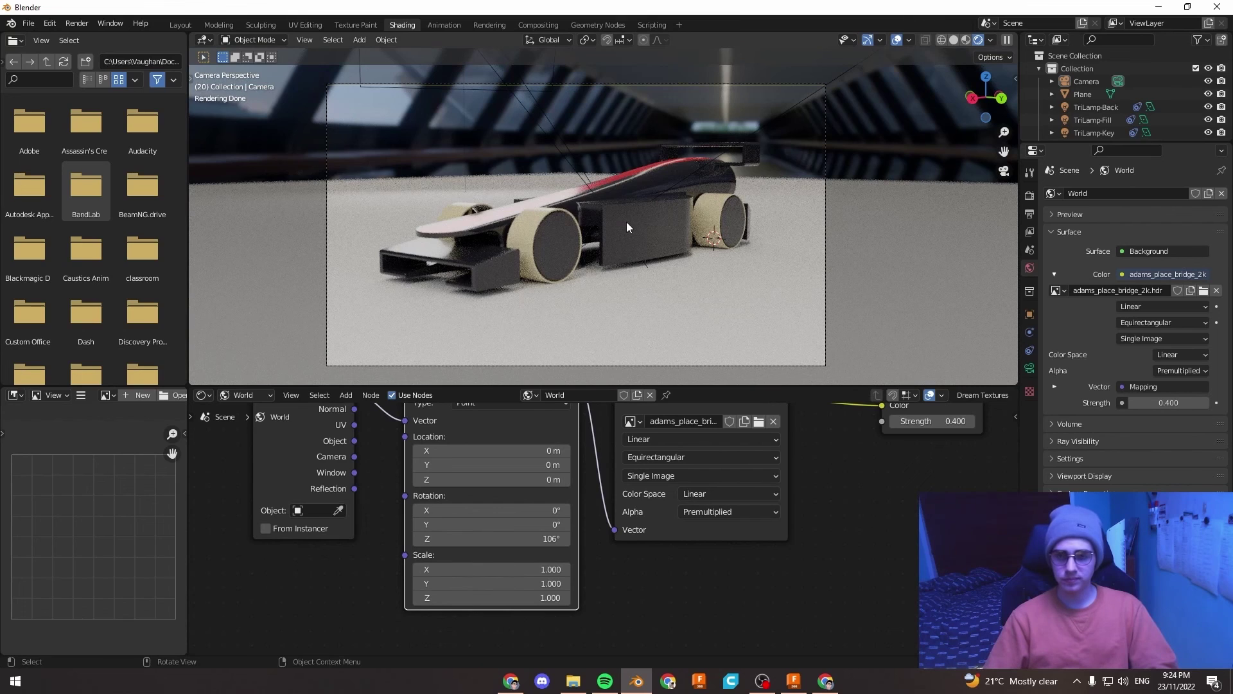
# Select the floor plane, set the shader editor to object shading and create a new material for the plane.
pyautogui.click(632, 292)
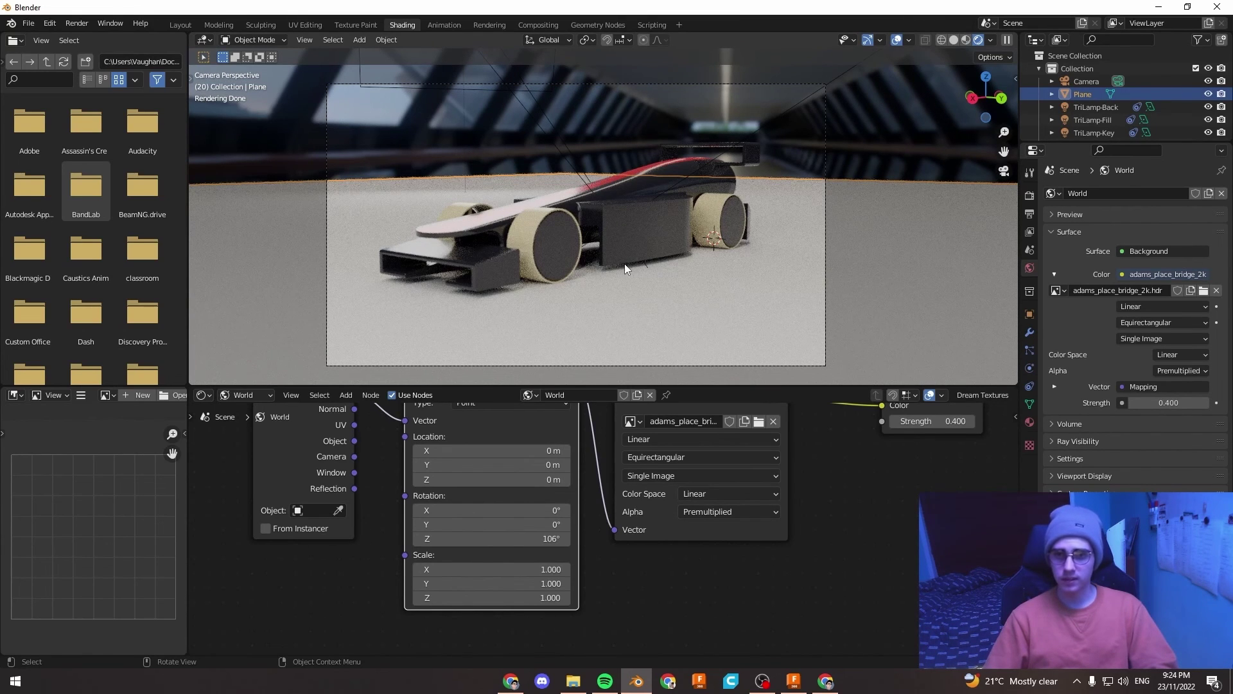
pyautogui.scroll(-2, 533, 298)
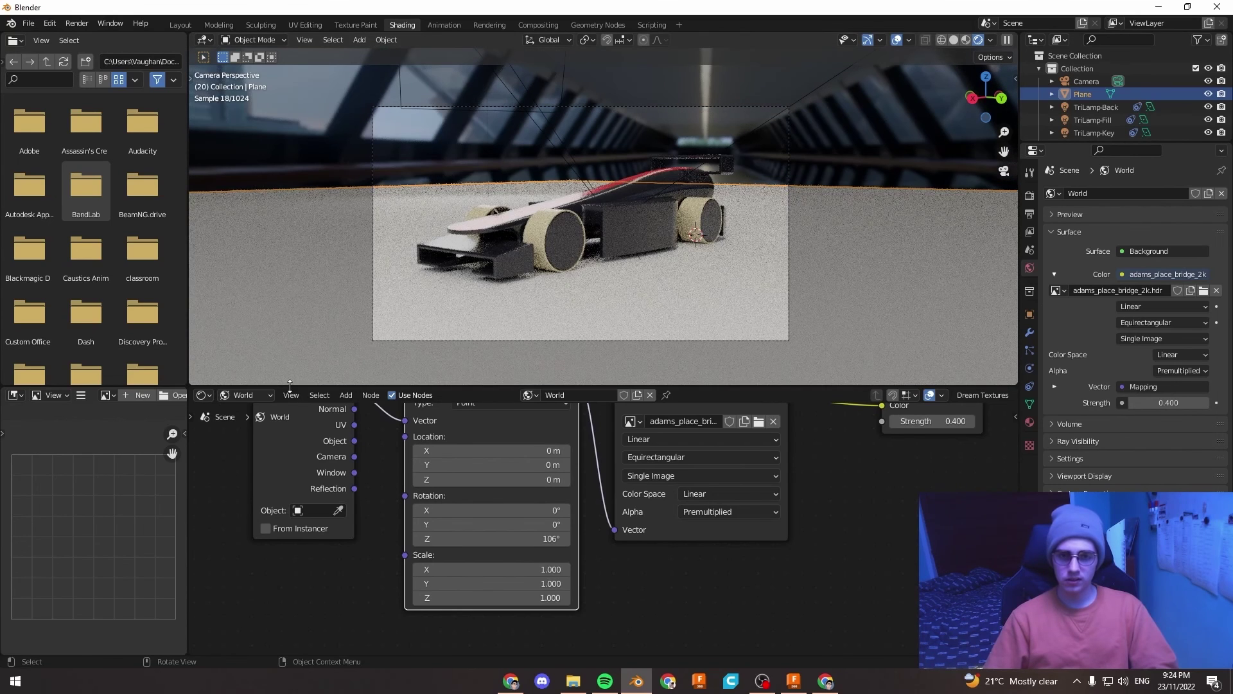
pyautogui.click(239, 395)
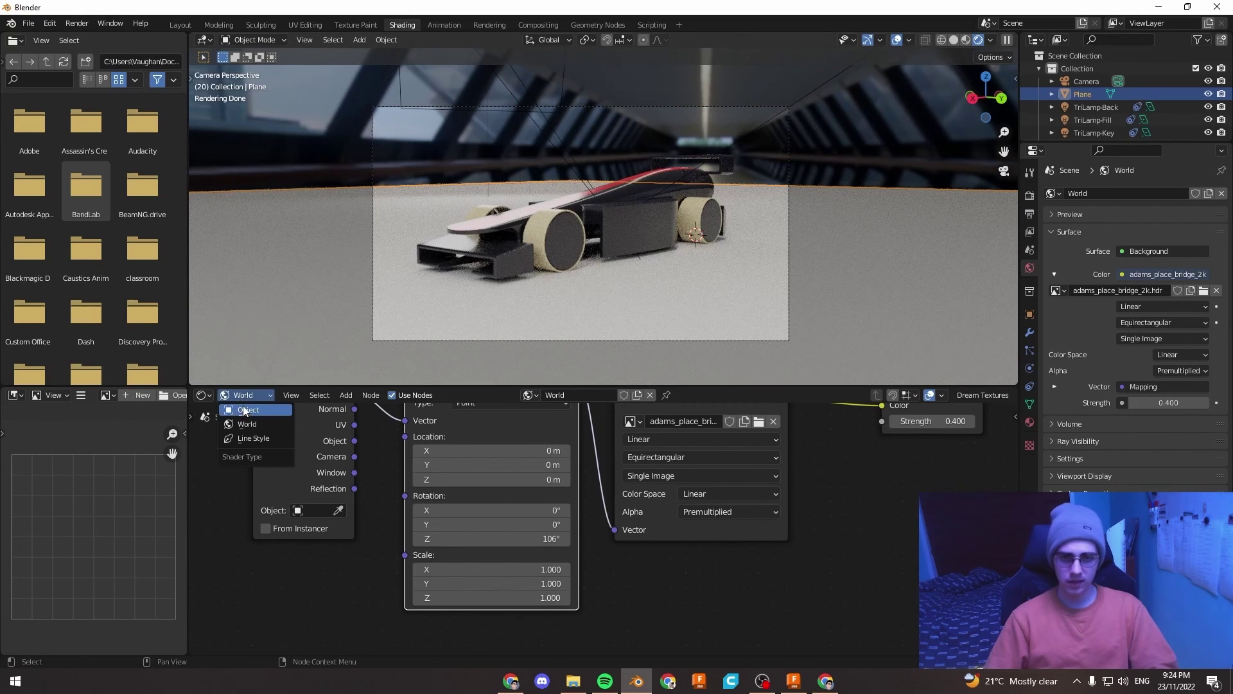
pyautogui.click(246, 411)
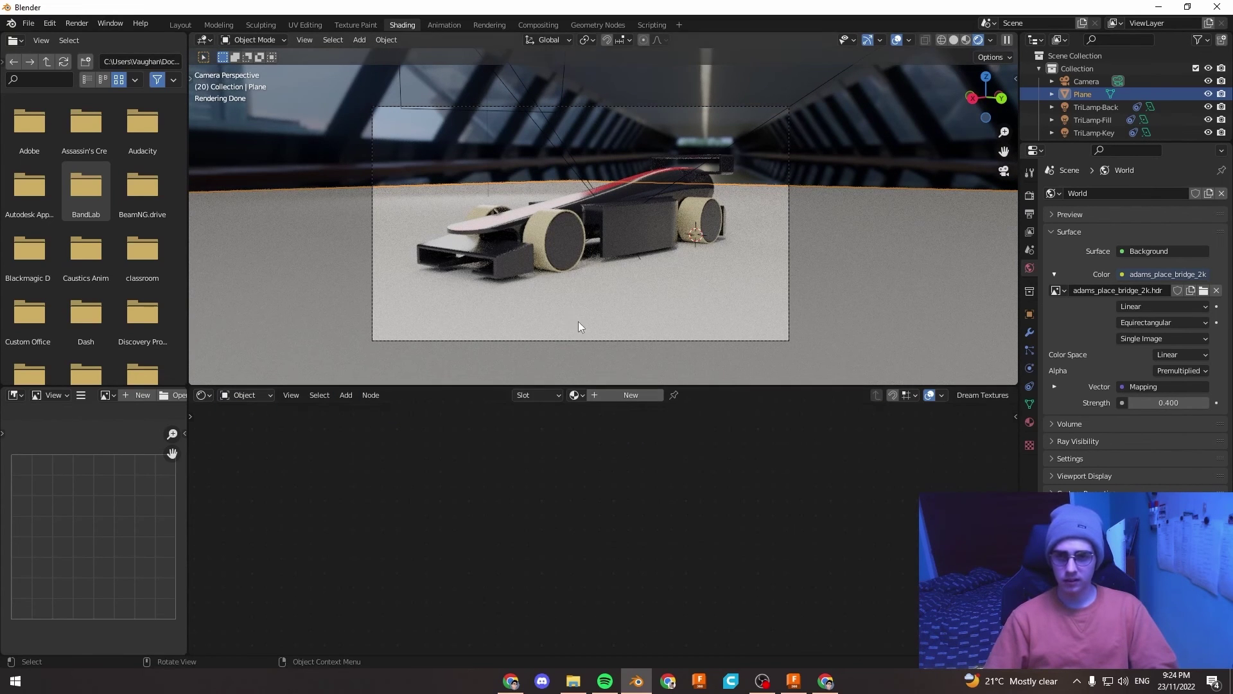
pyautogui.click(610, 395)
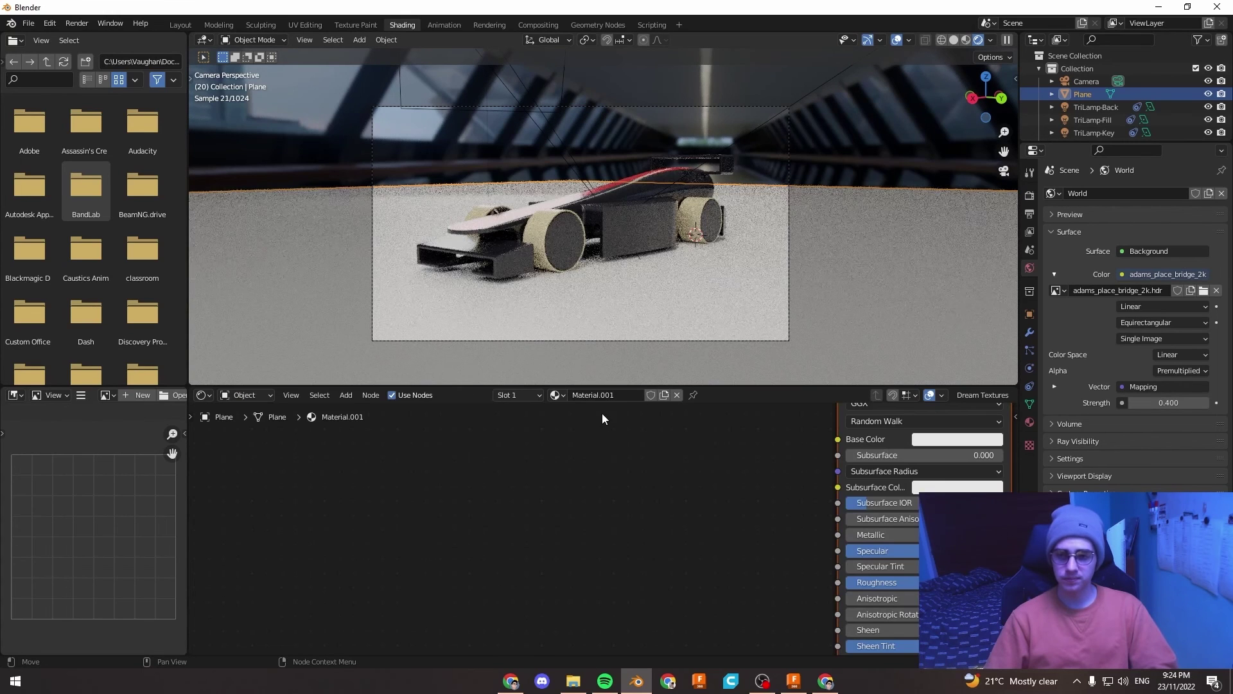
pyautogui.press('Home')
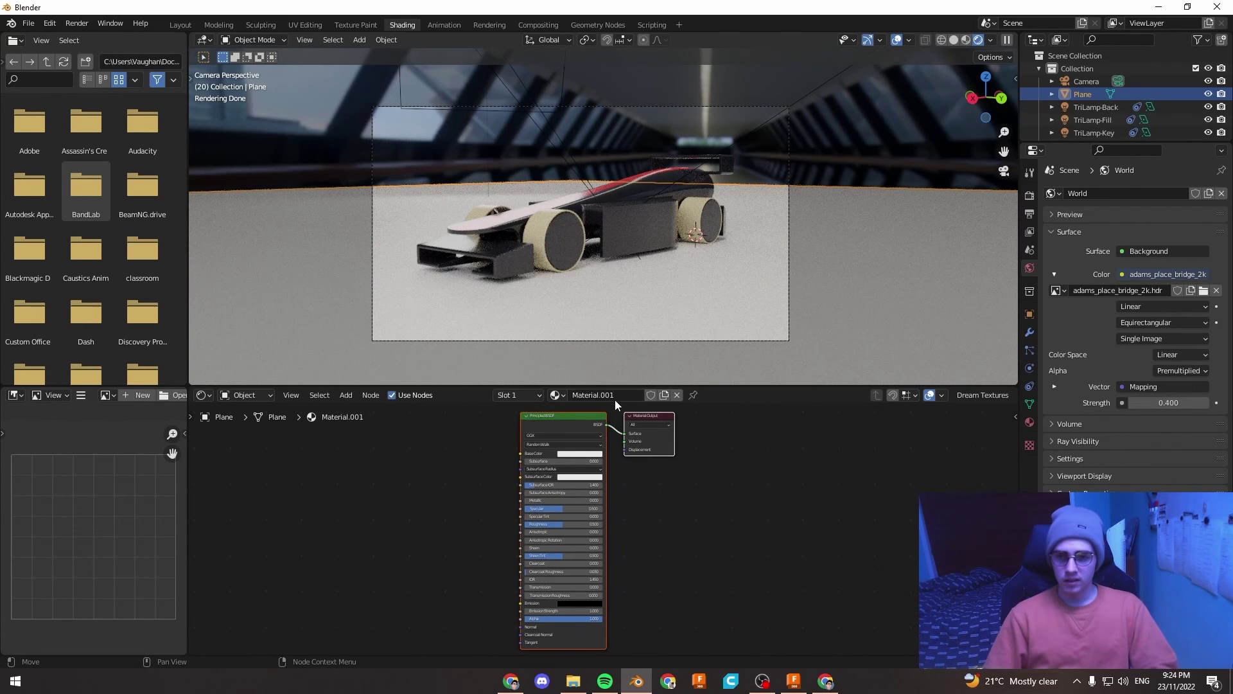
# Rename the plane's new material to Floor.
pyautogui.click(612, 395)
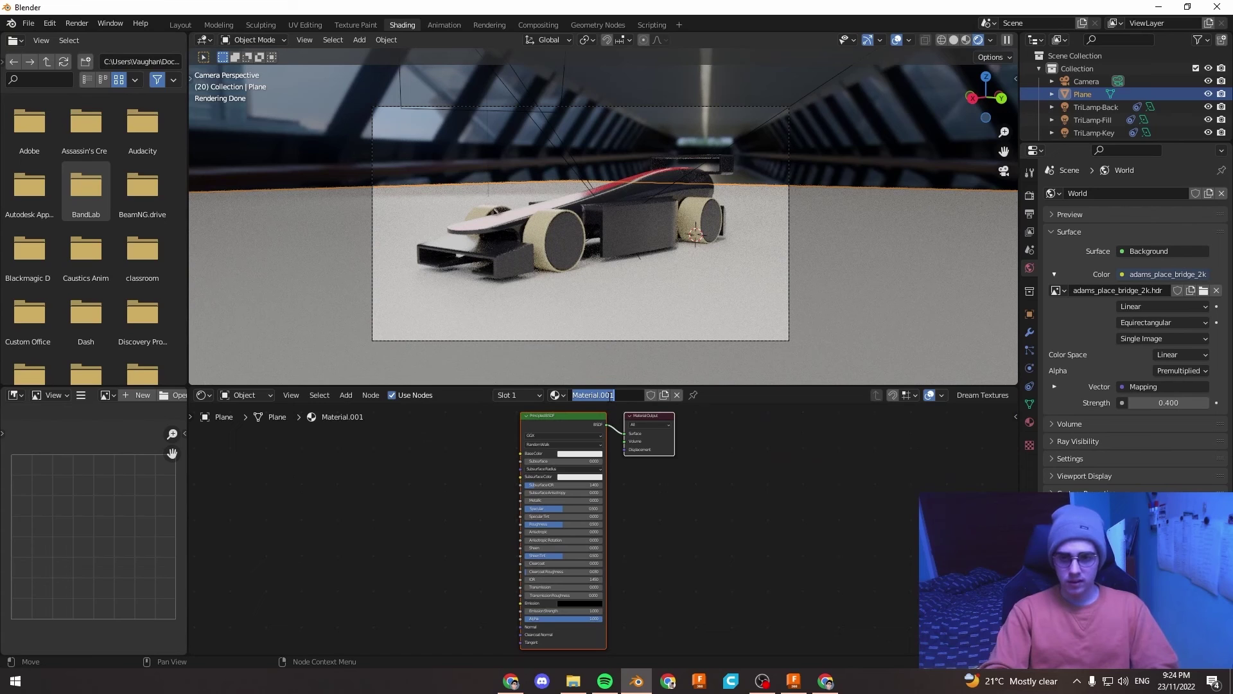
pyautogui.write('Floor')
pyautogui.press('Return')
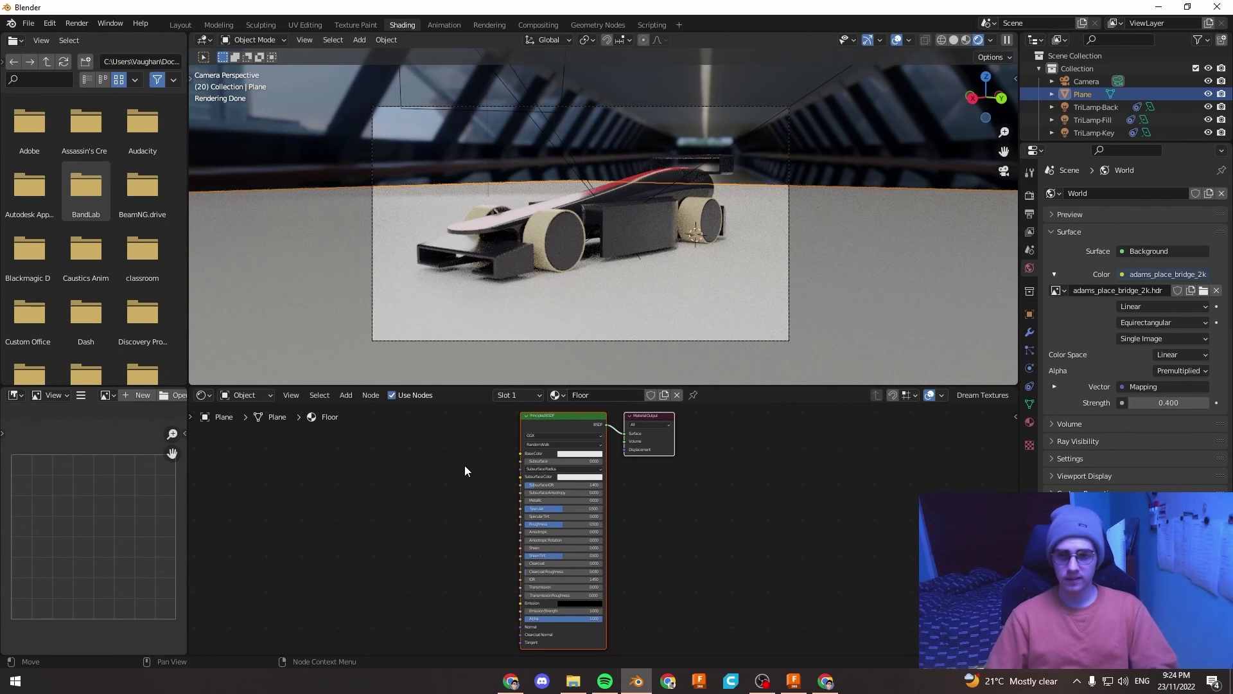
pyautogui.click(494, 458)
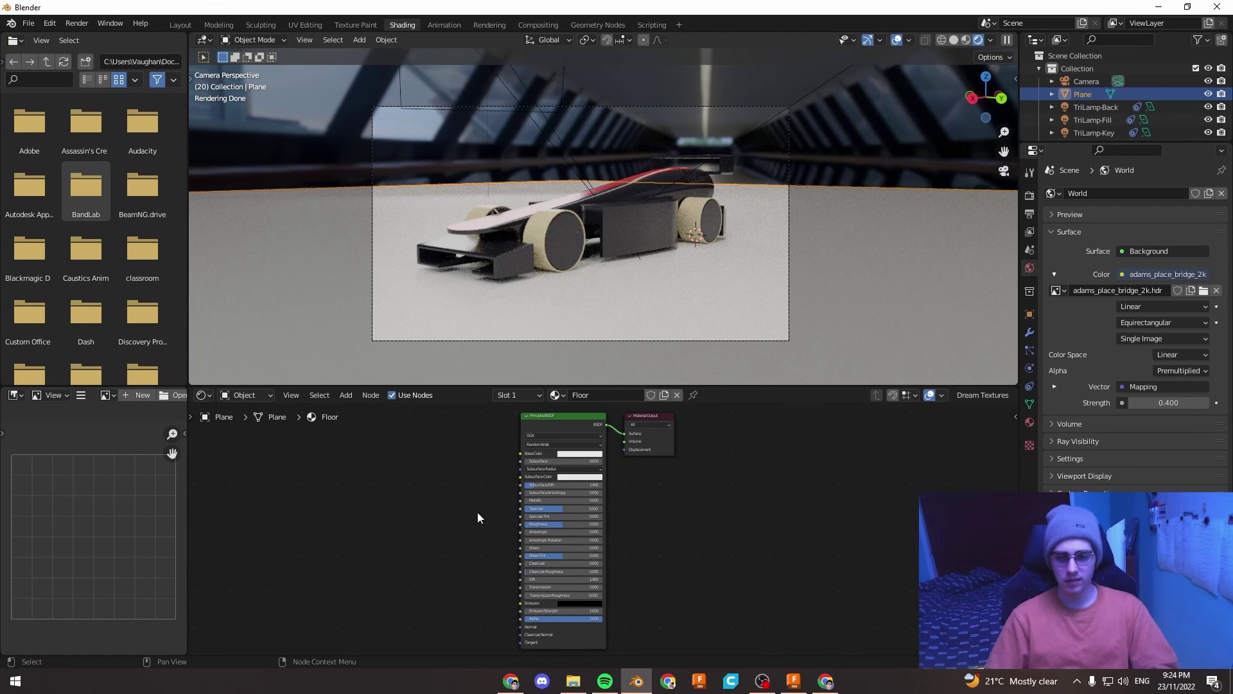
# Switch to the browser, browse the textures on Poly Haven and open the Wood Table Worn texture page.
pyautogui.click(510, 680)
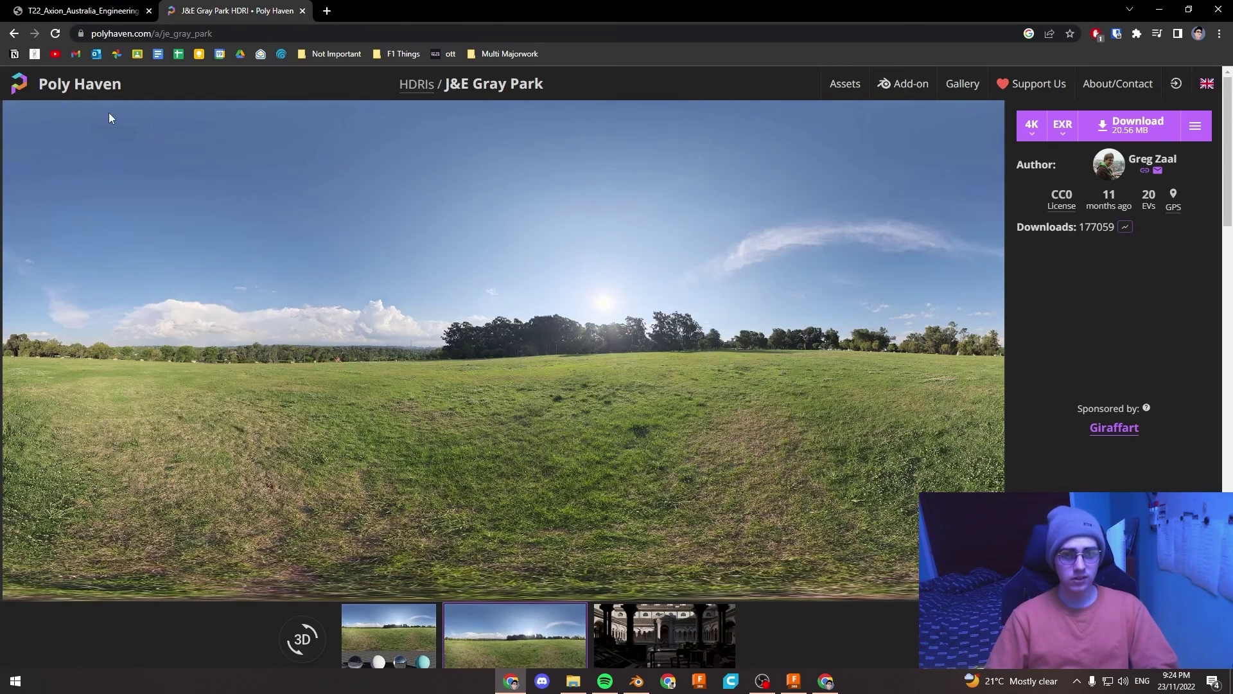
pyautogui.click(77, 84)
pyautogui.click(645, 607)
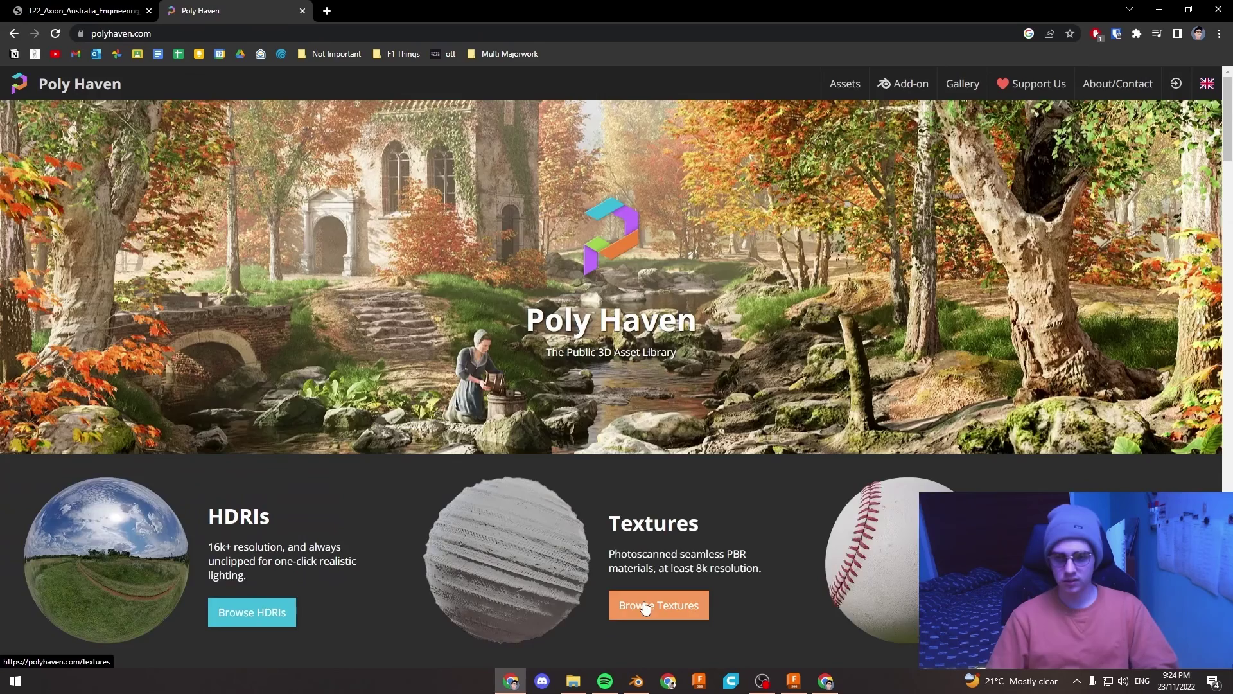
pyautogui.scroll(-5, 421, 411)
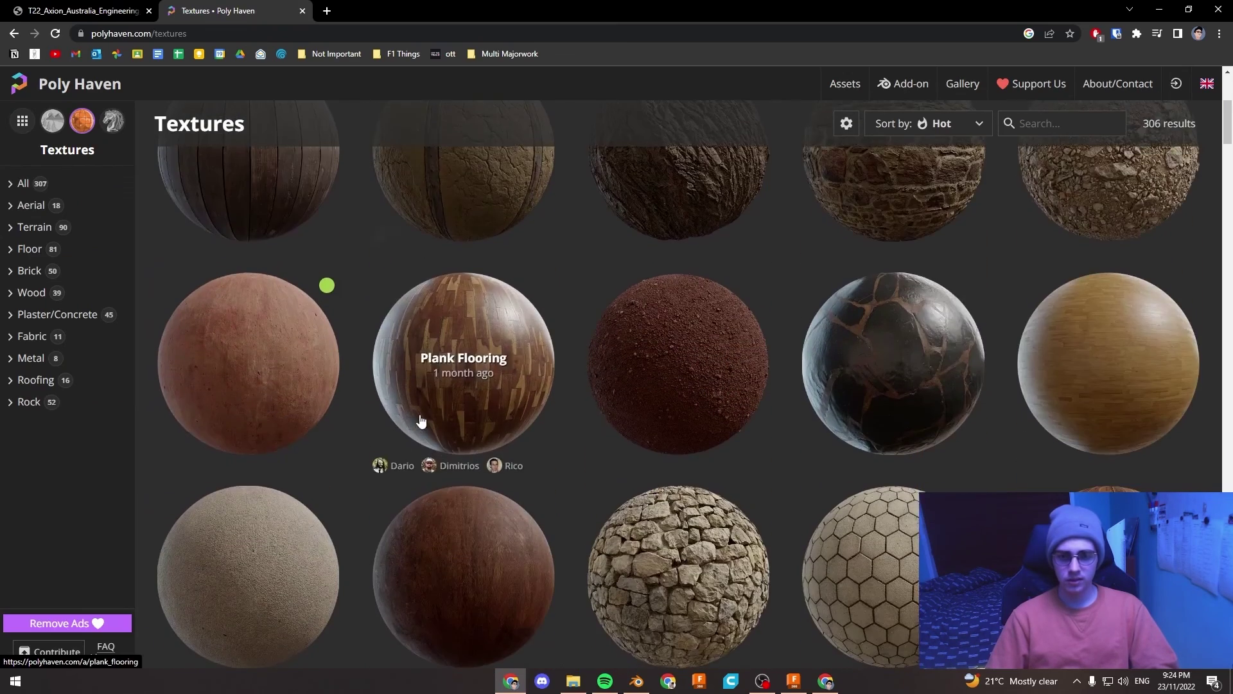
pyautogui.scroll(-3, 449, 418)
pyautogui.click(479, 388)
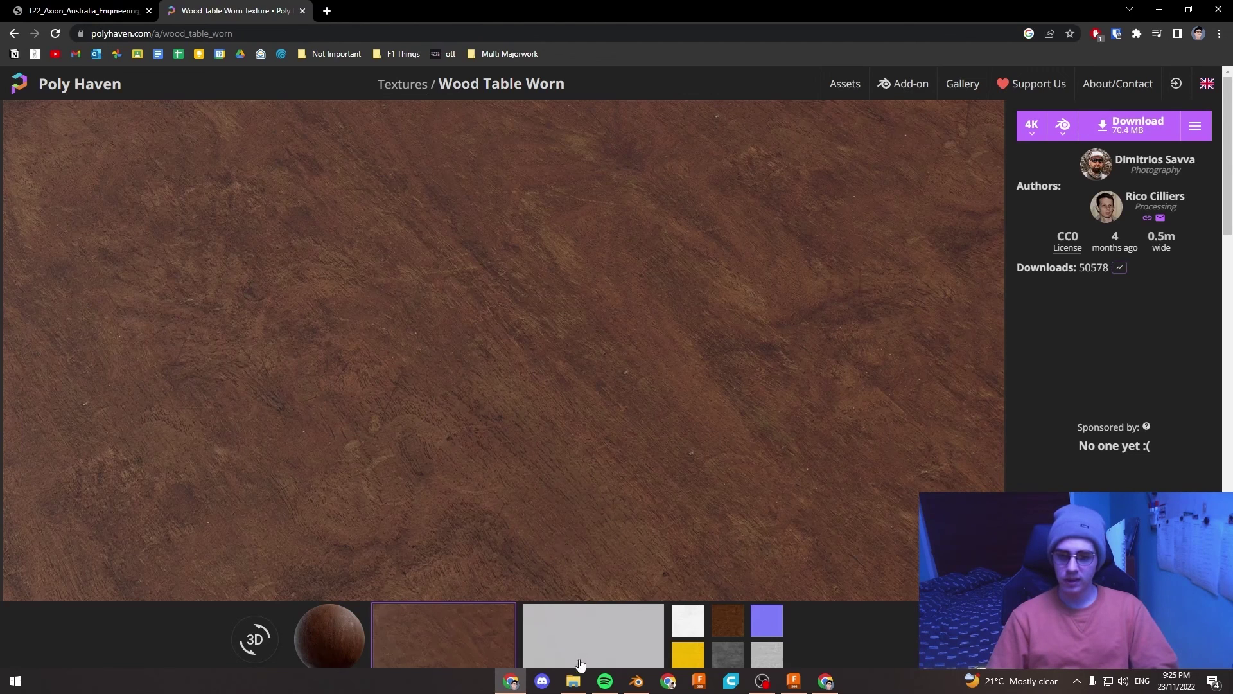
# Look through the texture files in the textures folder of the downloaded wood_table_worn_4k.blend folder in File Explorer.
pyautogui.click(574, 681)
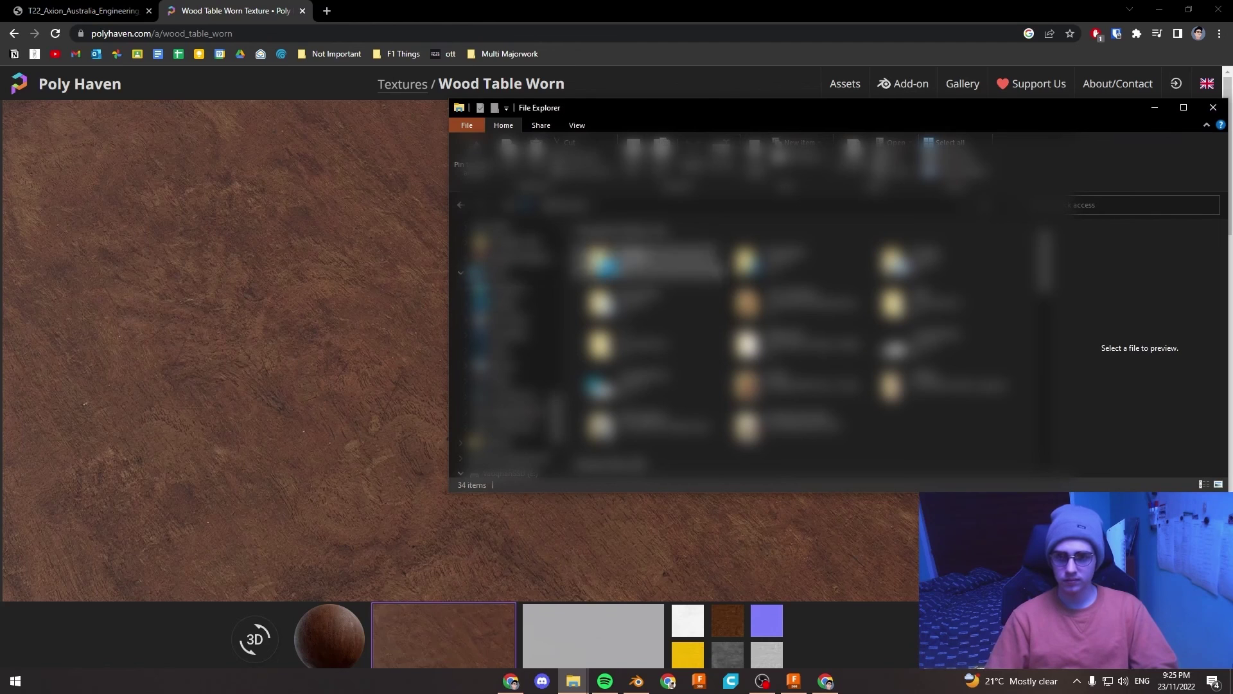
pyautogui.doubleClick(751, 260)
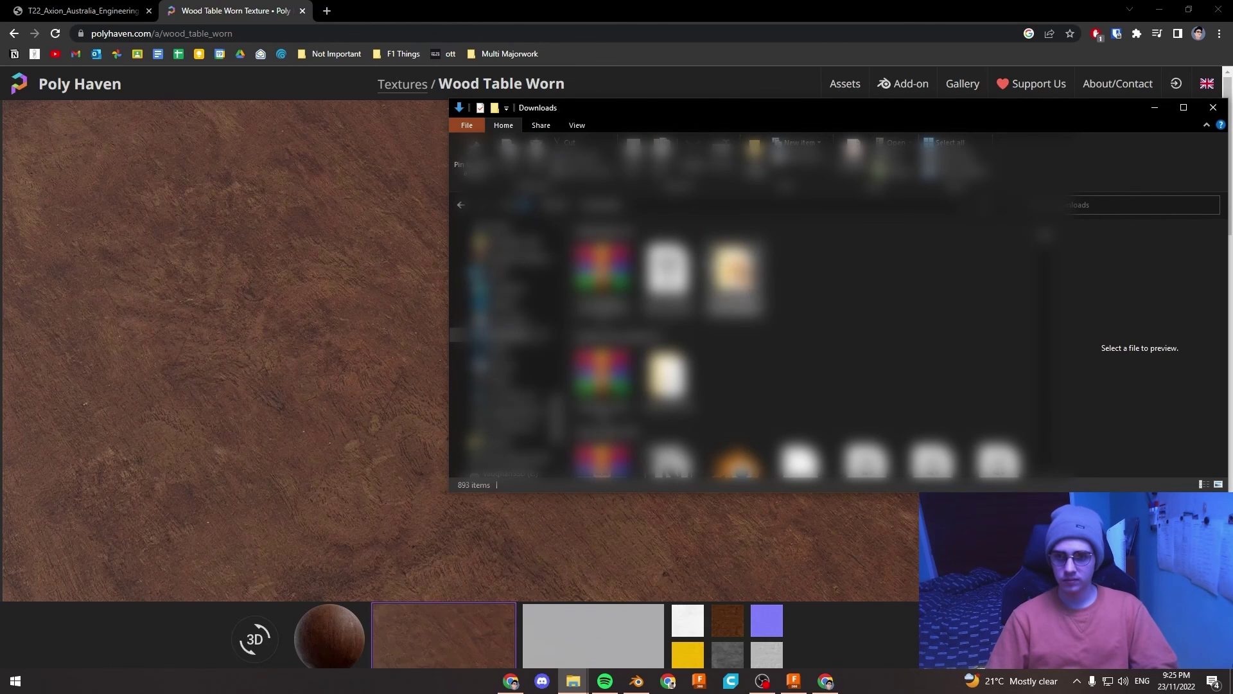
pyautogui.doubleClick(726, 268)
pyautogui.doubleClick(616, 247)
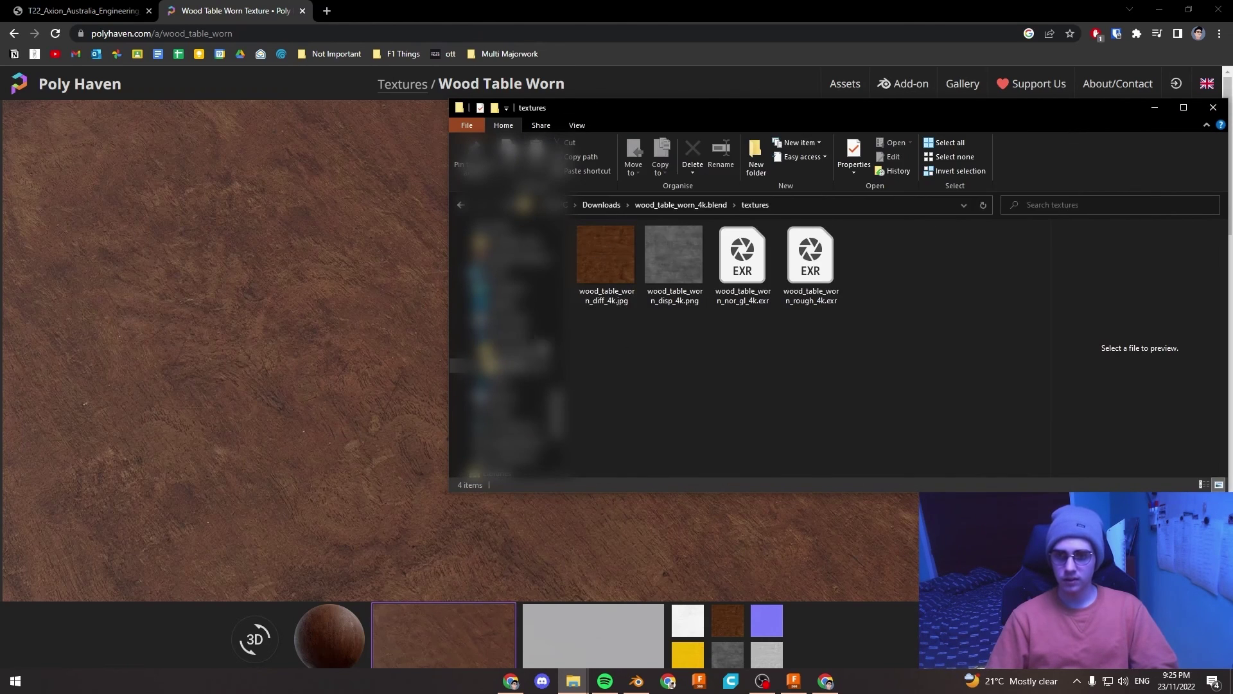
pyautogui.moveTo(611, 351); pyautogui.dragTo(847, 272)
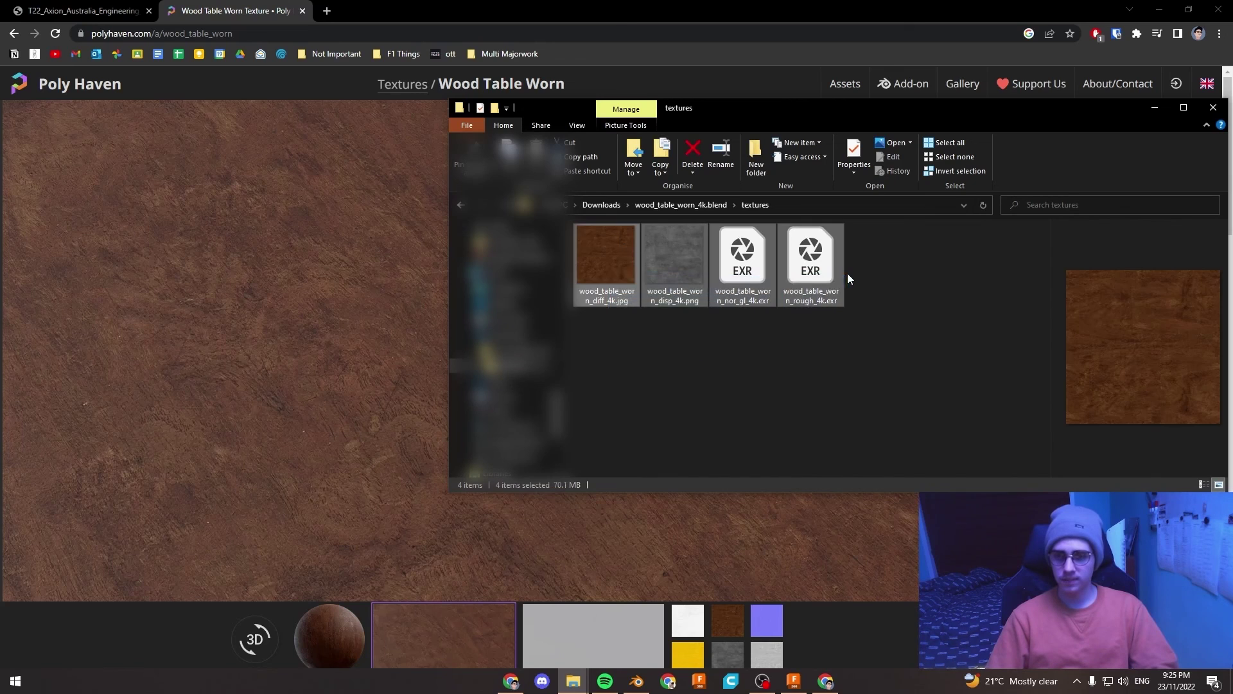
pyautogui.click(816, 342)
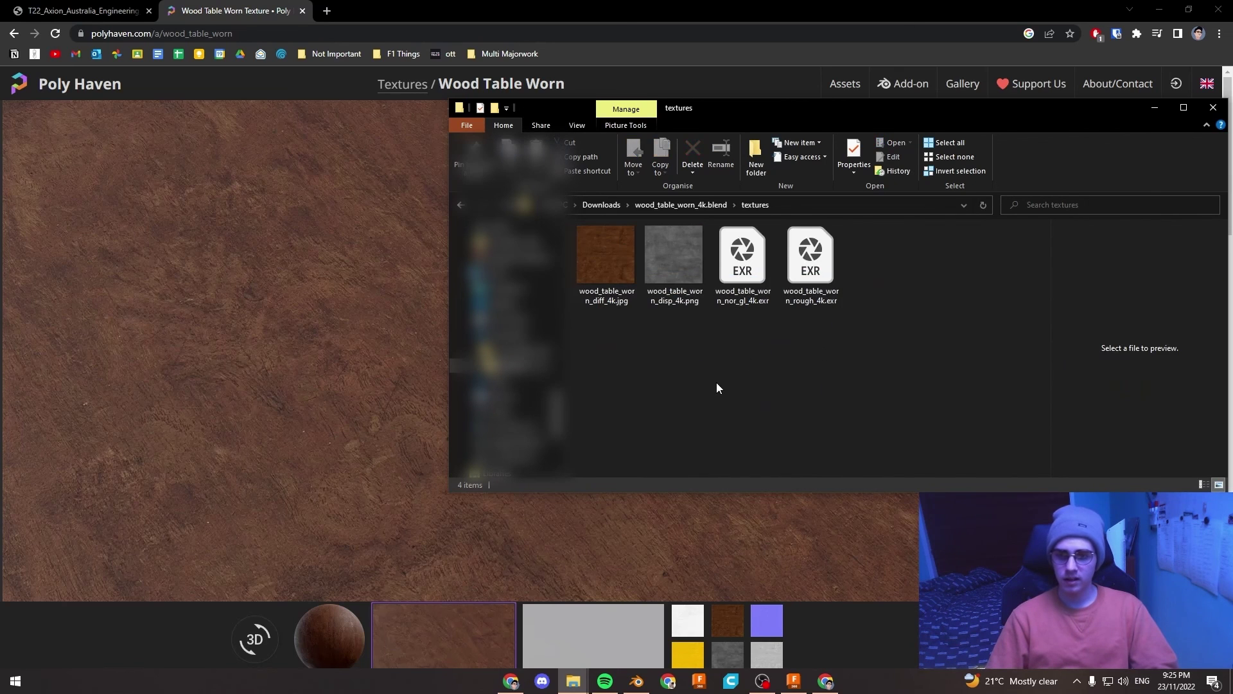
# Return to Blender and add an Image Texture node to the Floor material with wood_table_worn_diff_4k.jpg loaded.
pyautogui.click(642, 682)
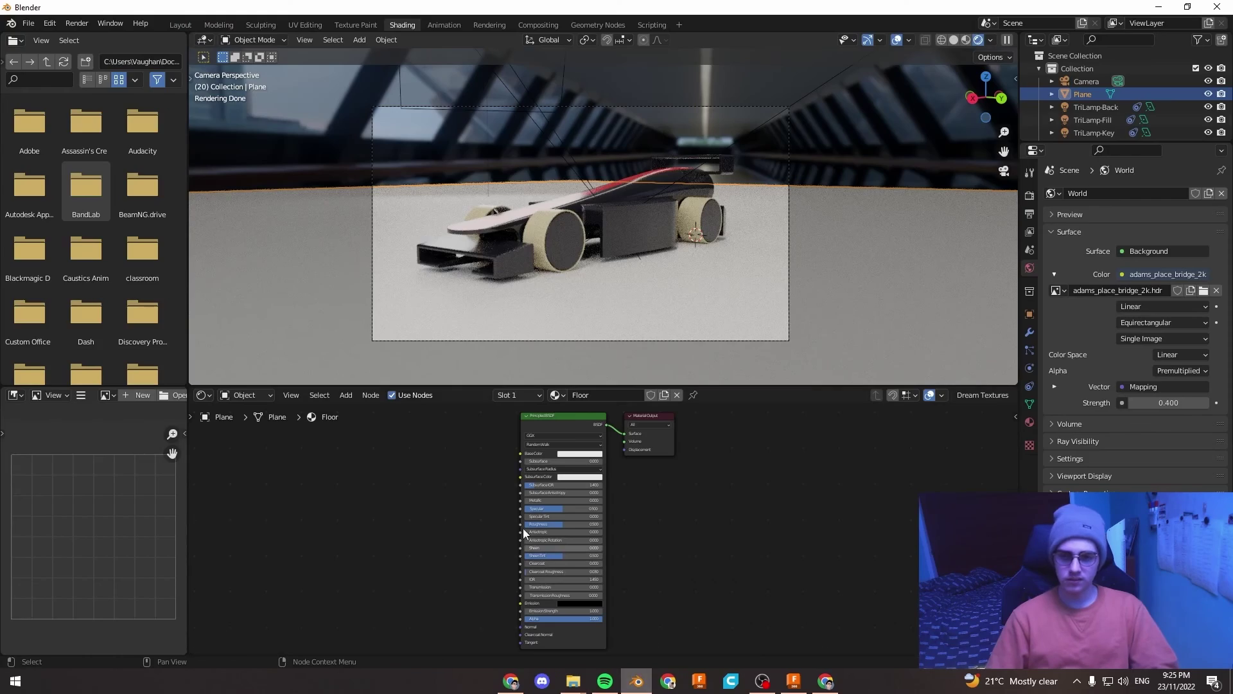
pyautogui.hotkey('shift', 'a')
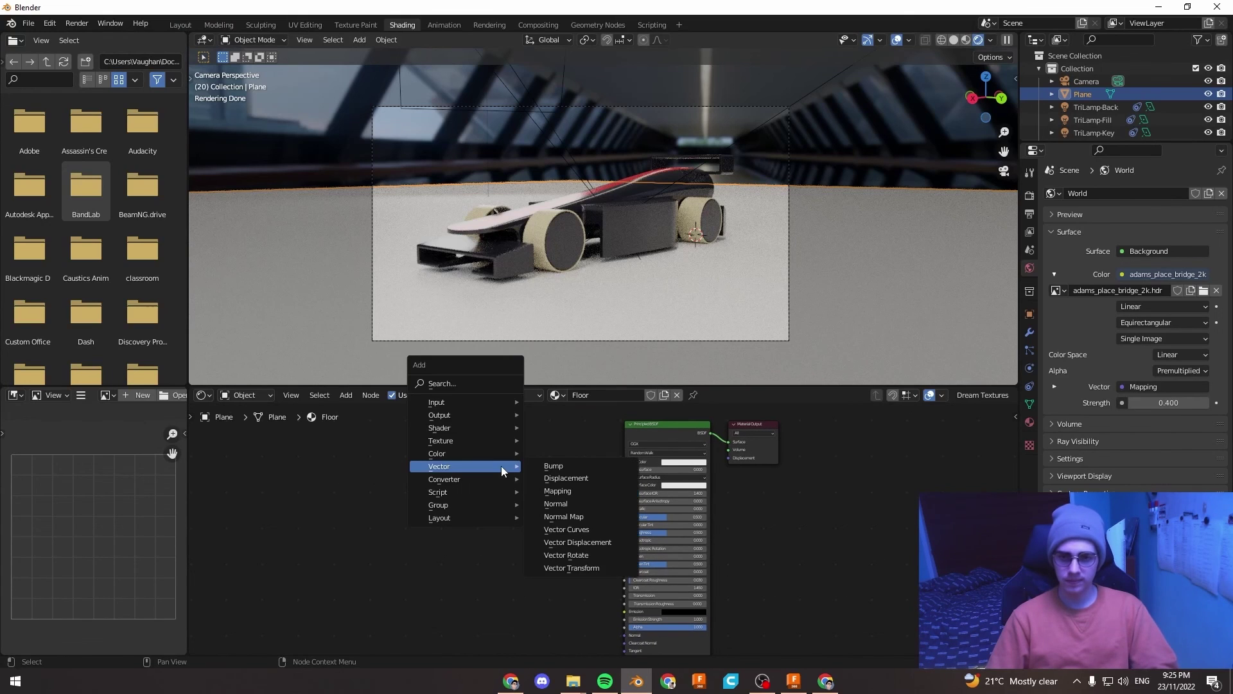
pyautogui.moveTo(495, 441)
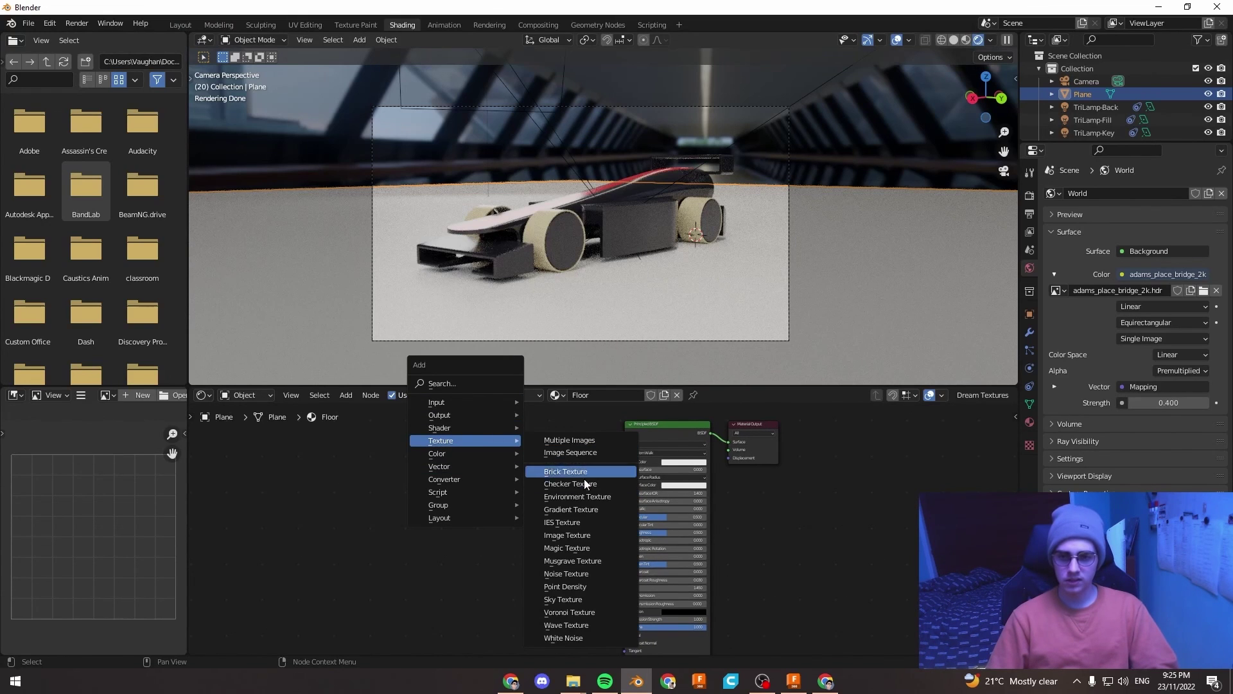
pyautogui.click(573, 535)
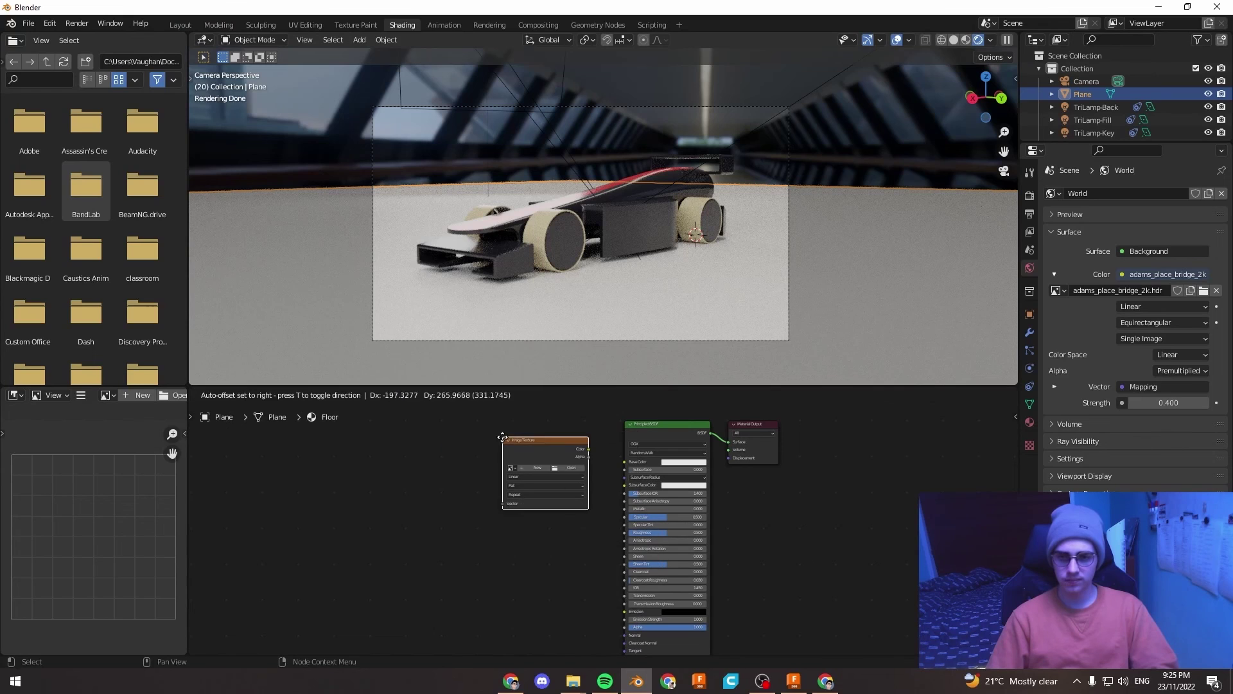
pyautogui.click(554, 469)
pyautogui.click(557, 467)
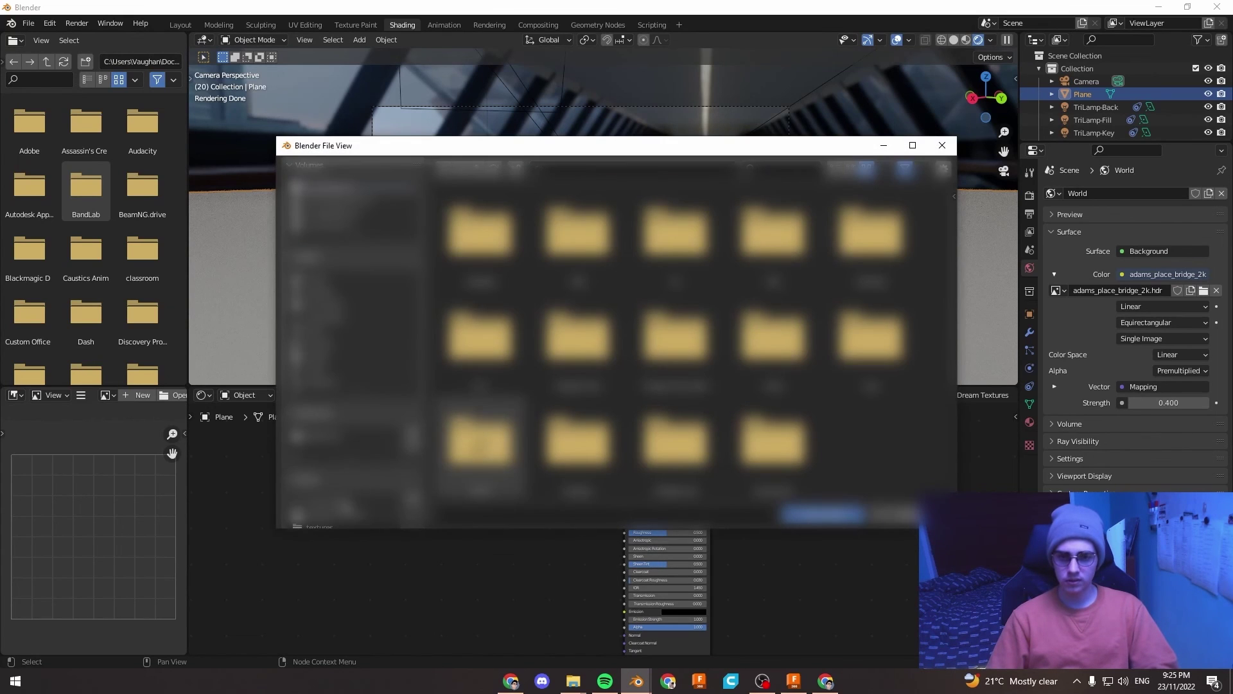
pyautogui.click(343, 528)
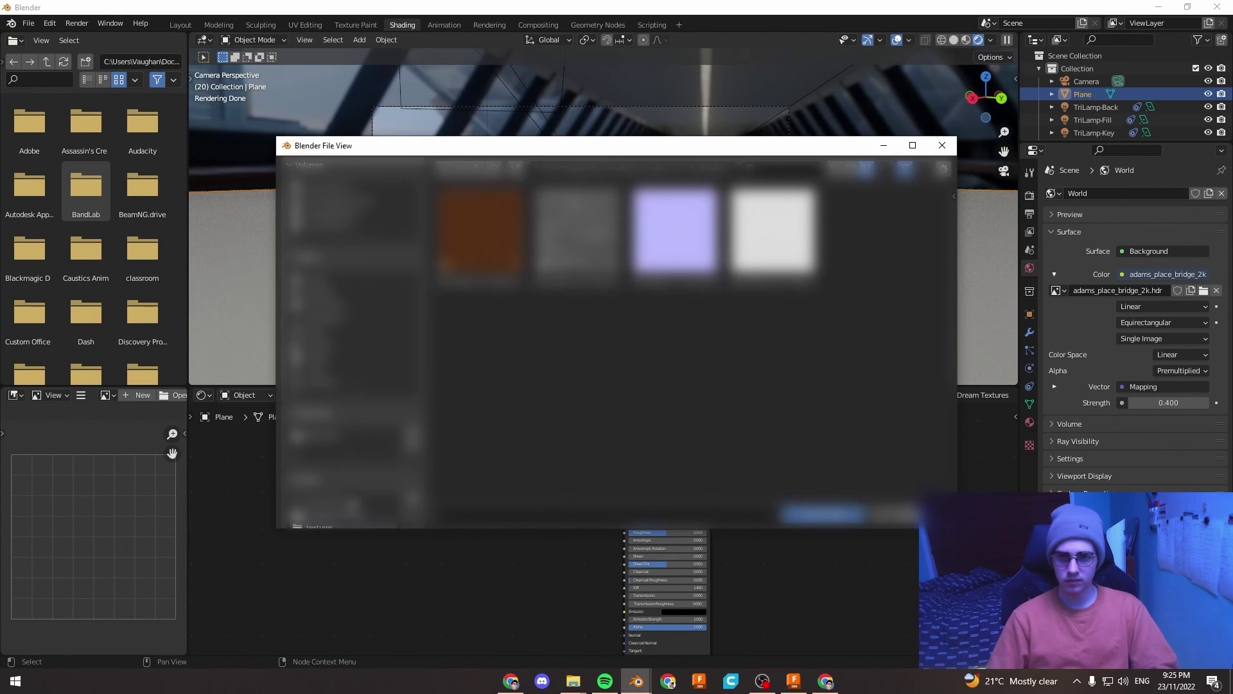
pyautogui.doubleClick(477, 249)
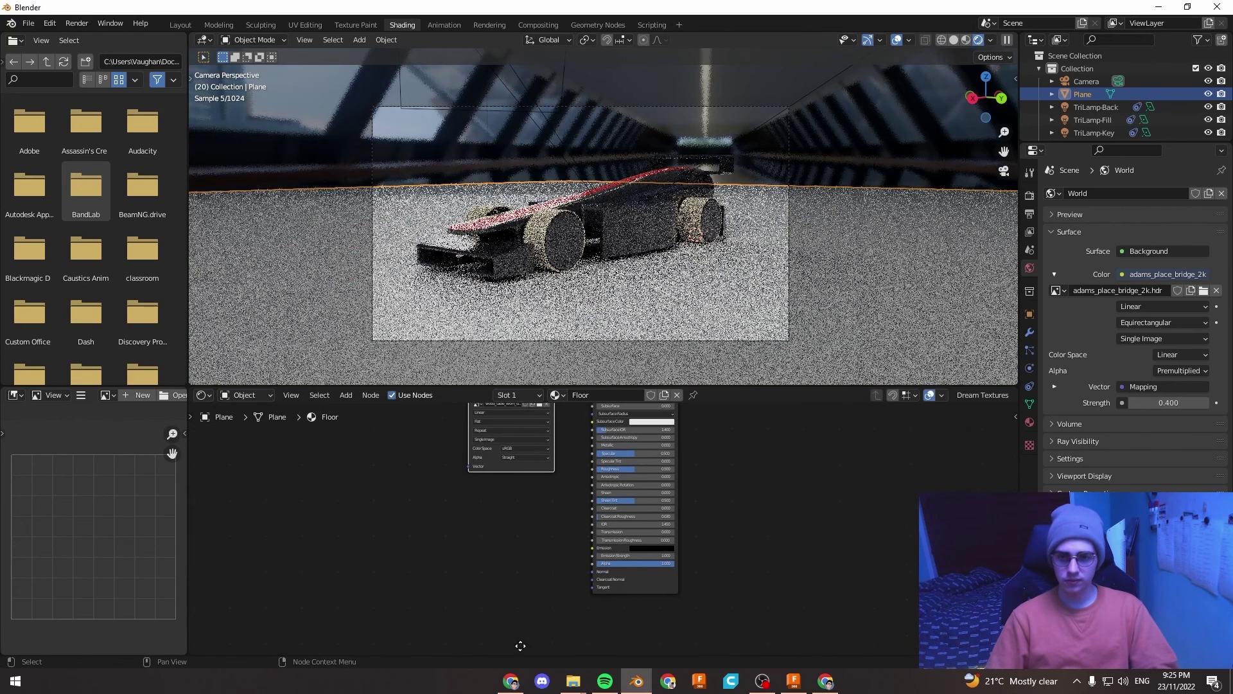
# Move the diffuse texture node away from the Principled BSDF and link its Color to Base Color.
pyautogui.keyDown('shift'); pyautogui.scroll(2, 541, 484); pyautogui.keyUp('shift')
pyautogui.scroll(3, 522, 480)
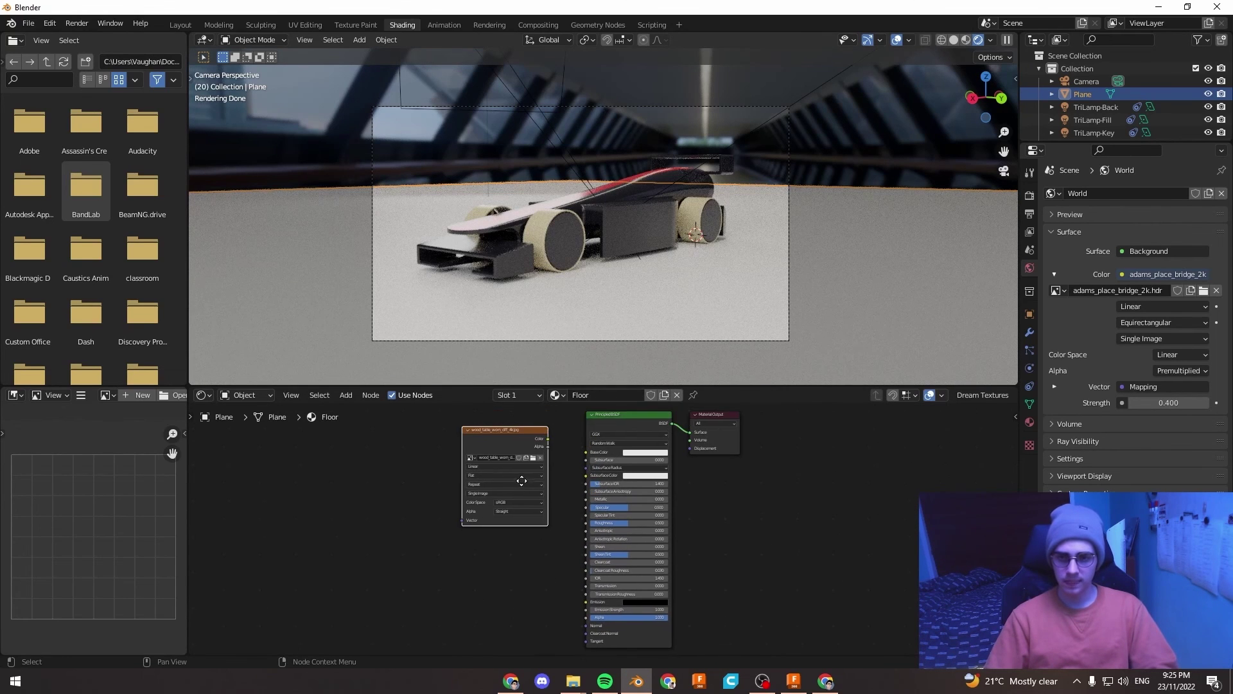
pyautogui.moveTo(541, 434); pyautogui.dragTo(452, 416)
pyautogui.moveTo(542, 490); pyautogui.dragTo(590, 488, button='middle')
# Duplicate the diffuse texture node below the original and load wood_table_worn_disp_4k.png into the copy.
pyautogui.hotkey('shift', 'd')
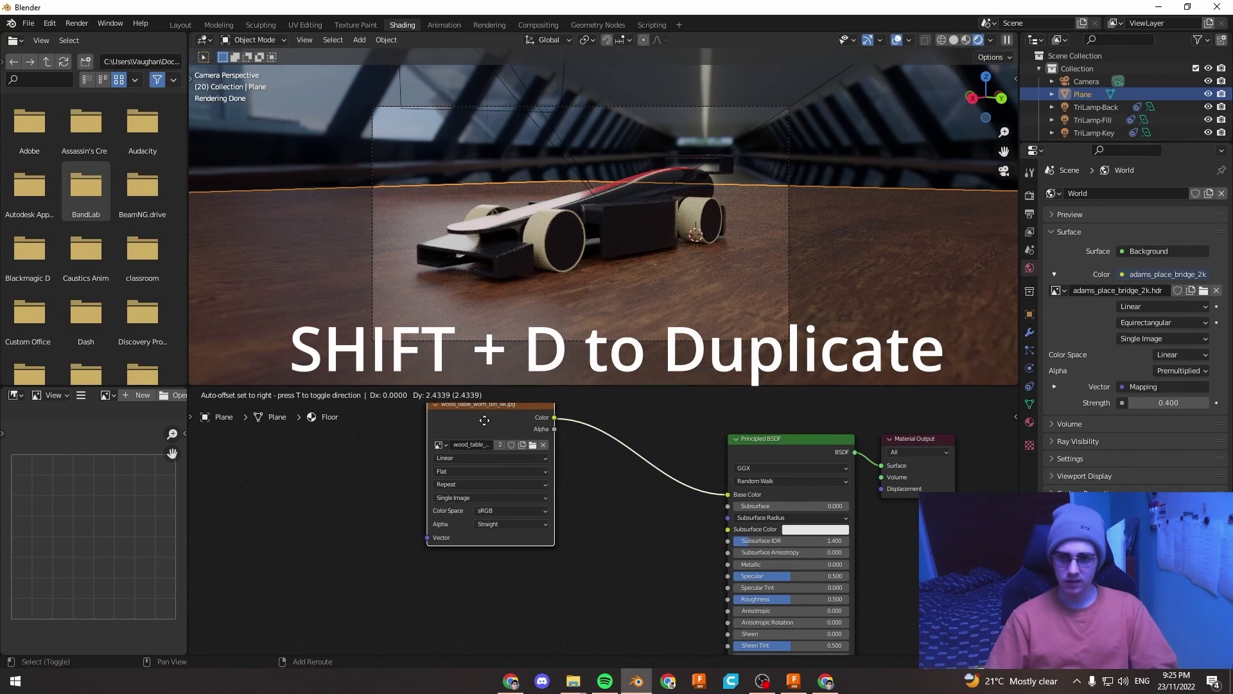
pyautogui.click(536, 601)
pyautogui.click(532, 598)
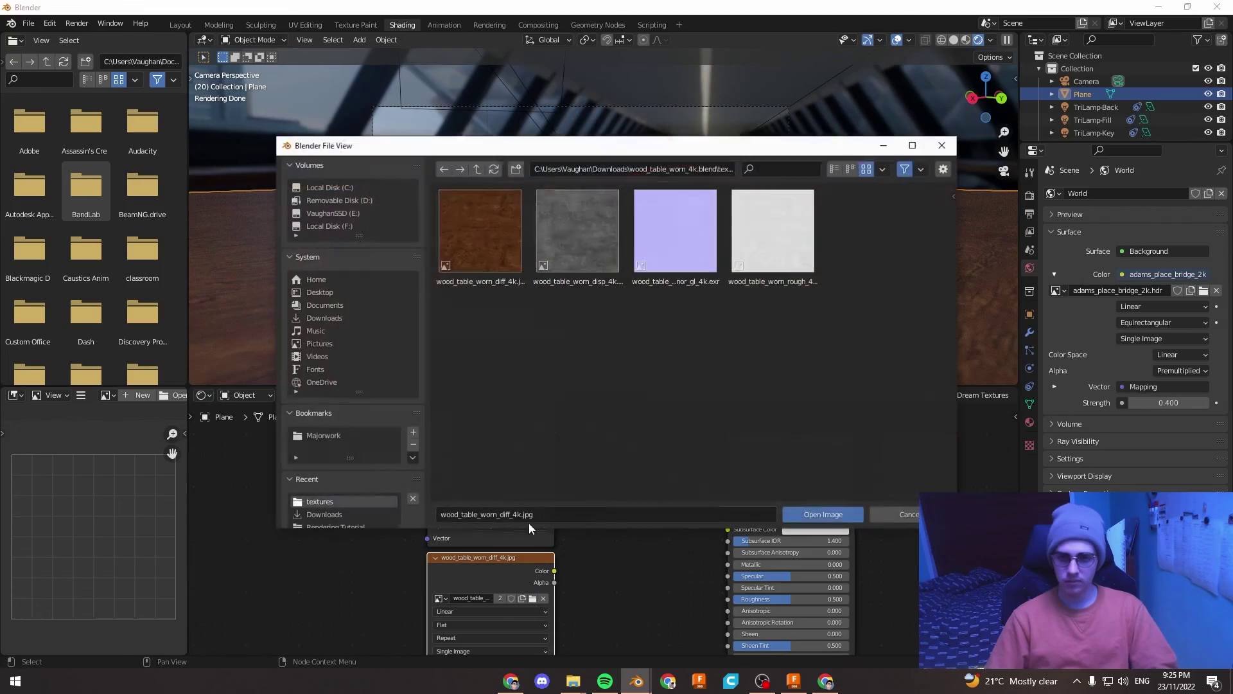
pyautogui.doubleClick(573, 226)
# Add further image texture copies for the normal and roughness maps, wood_table_worn_nor_gl_4k.exr and wood_table_worn_rough_4k.exr.
pyautogui.moveTo(606, 533); pyautogui.dragTo(599, 511, button='middle')
pyautogui.moveTo(599, 511); pyautogui.dragTo(553, 411, button='middle')
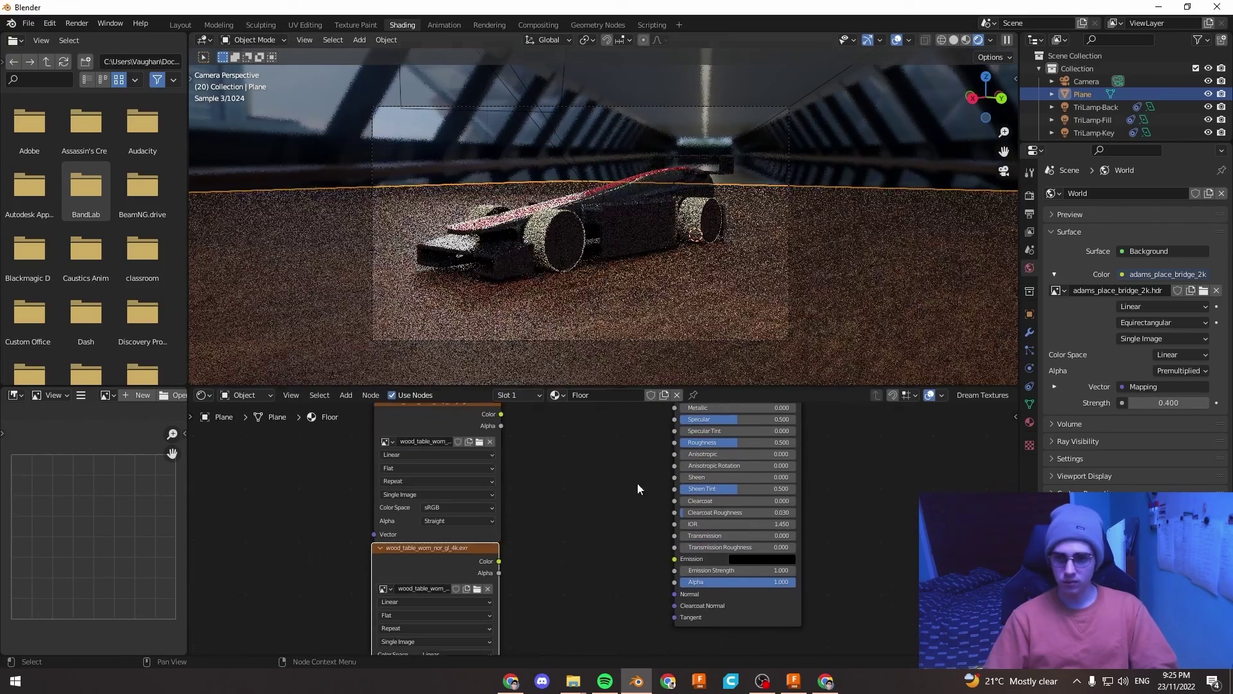
pyautogui.moveTo(556, 603); pyautogui.dragTo(570, 544, button='middle')
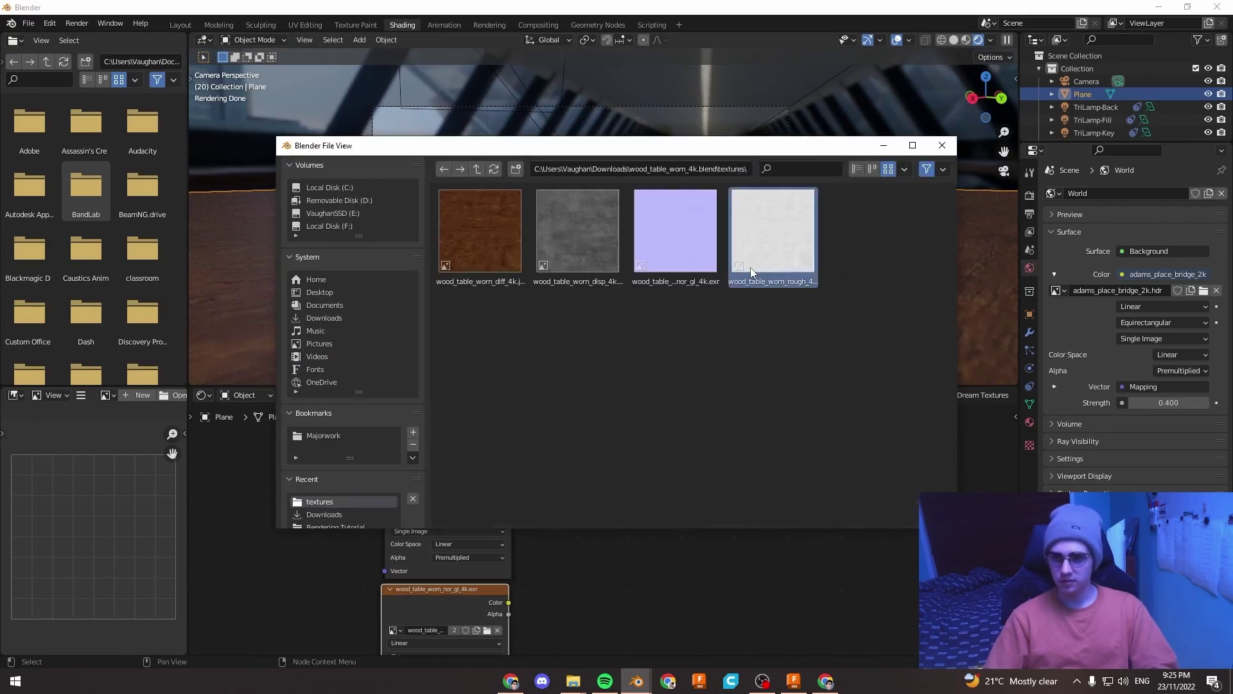
pyautogui.doubleClick(752, 272)
# Move the displacement texture node beneath the Material Output and link its Color to the Displacement input.
pyautogui.scroll(-5, 569, 601)
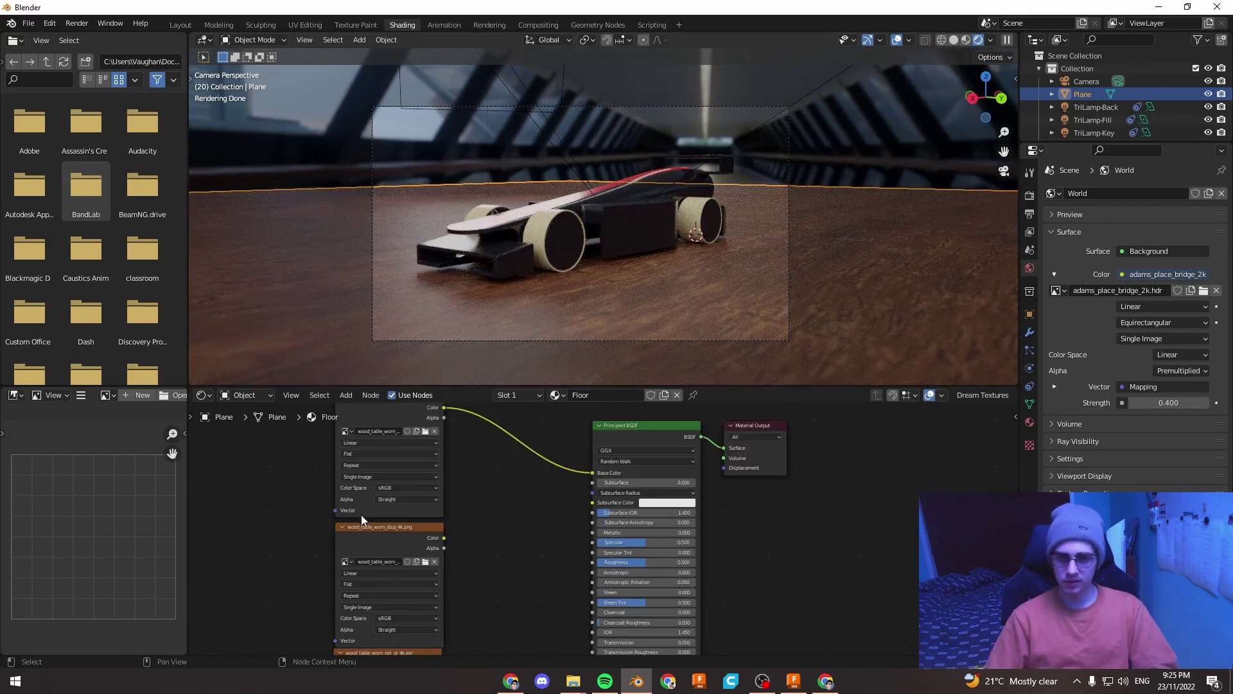
pyautogui.click(390, 547)
pyautogui.moveTo(366, 532); pyautogui.dragTo(752, 556)
pyautogui.moveTo(751, 556); pyautogui.dragTo(570, 528, button='middle')
pyautogui.moveTo(648, 534); pyautogui.dragTo(546, 442)
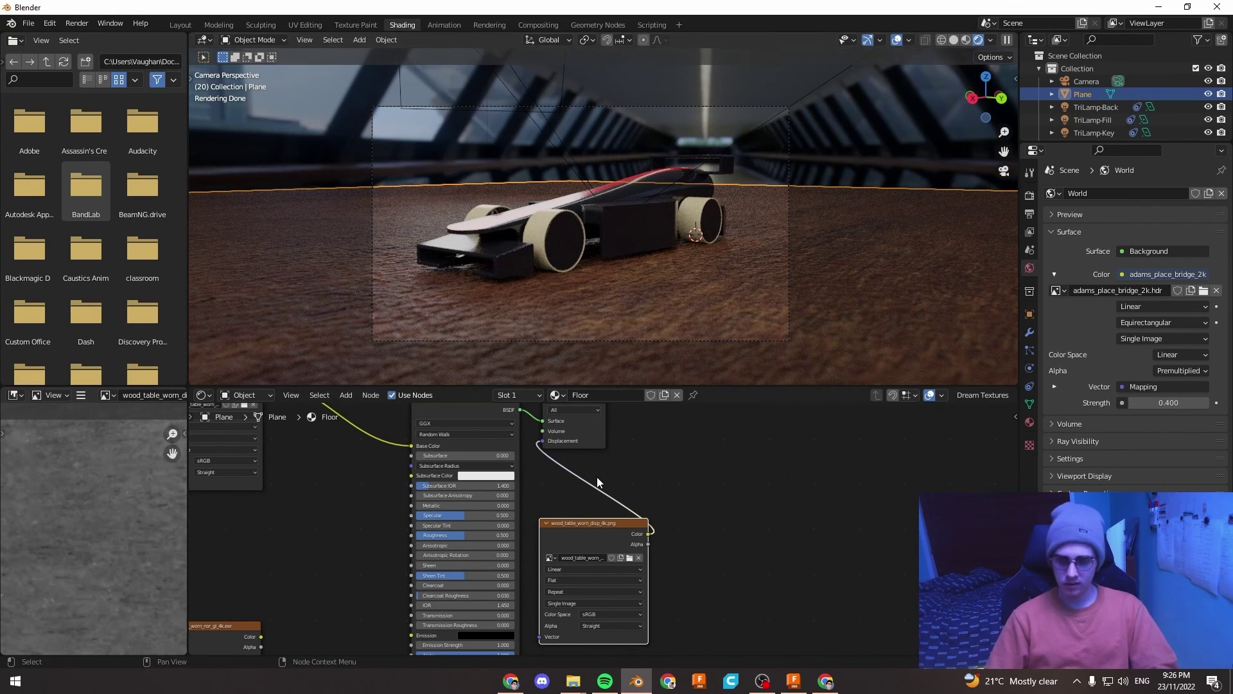
pyautogui.hotkey('shift', 'a')
pyautogui.click(554, 415)
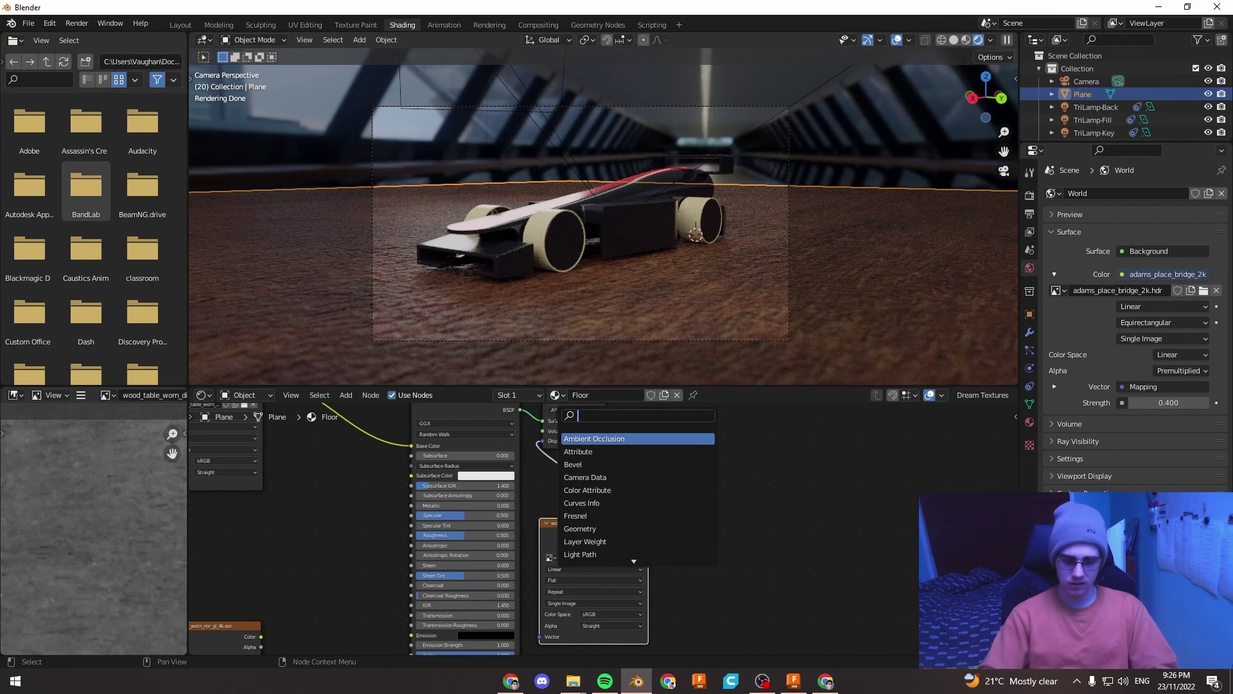
pyautogui.write('displ')
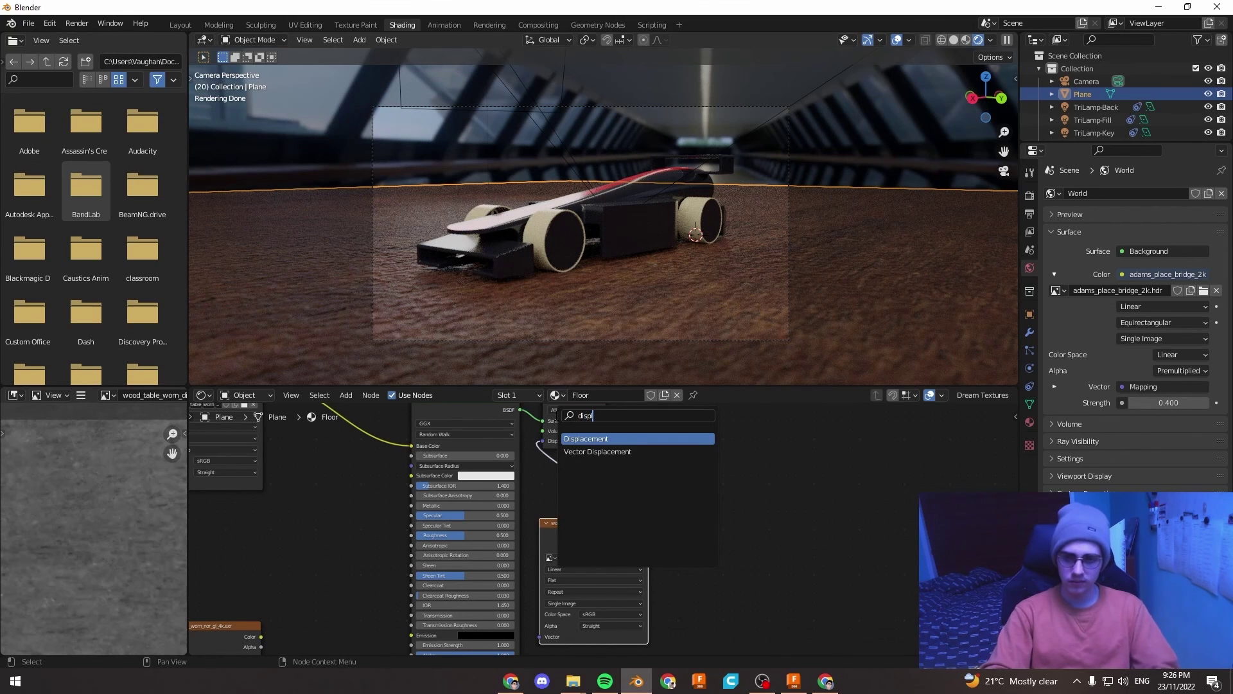
pyautogui.press('Return')
pyautogui.click(555, 414)
# Add a Displacement node between the displacement texture and the Material Output, with the texture's Color feeding Height.
pyautogui.hotkey('shift', 'a')
pyautogui.click(555, 415)
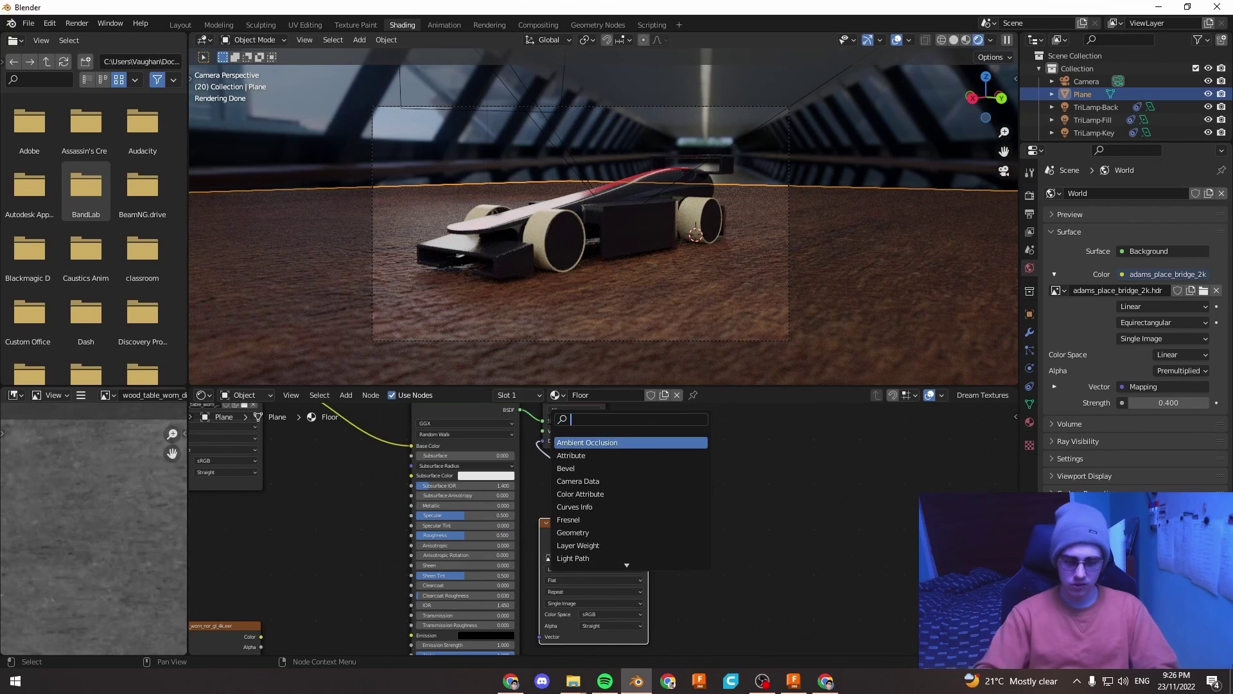
pyautogui.write('displ')
pyautogui.press('Return')
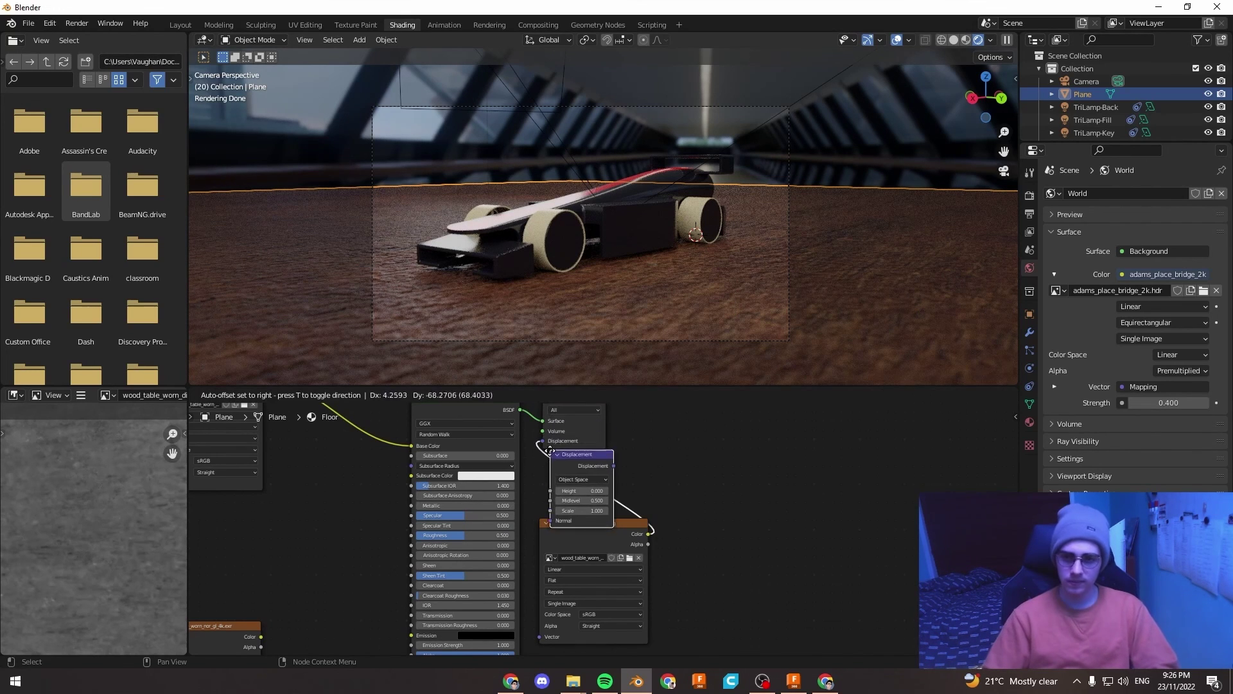
pyautogui.click(680, 452)
pyautogui.moveTo(682, 523); pyautogui.dragTo(685, 493)
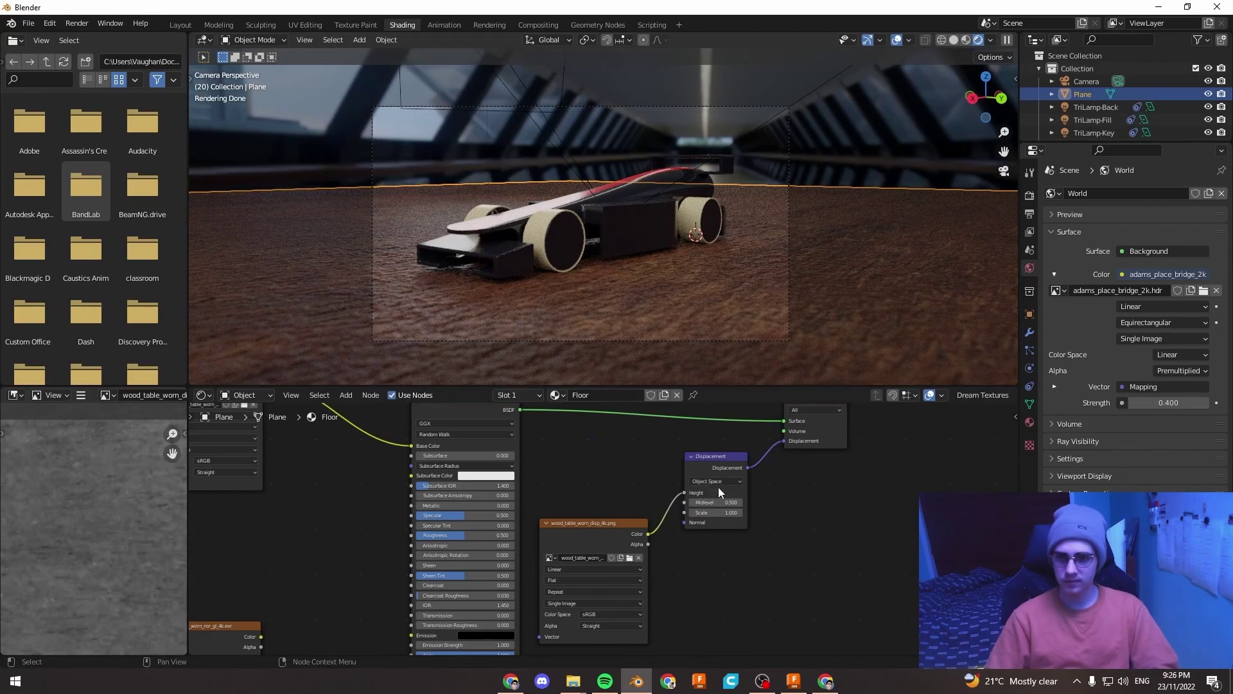
# Lower the Displacement node's Scale to soften the bumps on the wooden floor.
pyautogui.scroll(4, 598, 483)
pyautogui.keyDown('shift'); pyautogui.moveTo(592, 484); pyautogui.dragTo(531, 484); pyautogui.keyUp('shift')
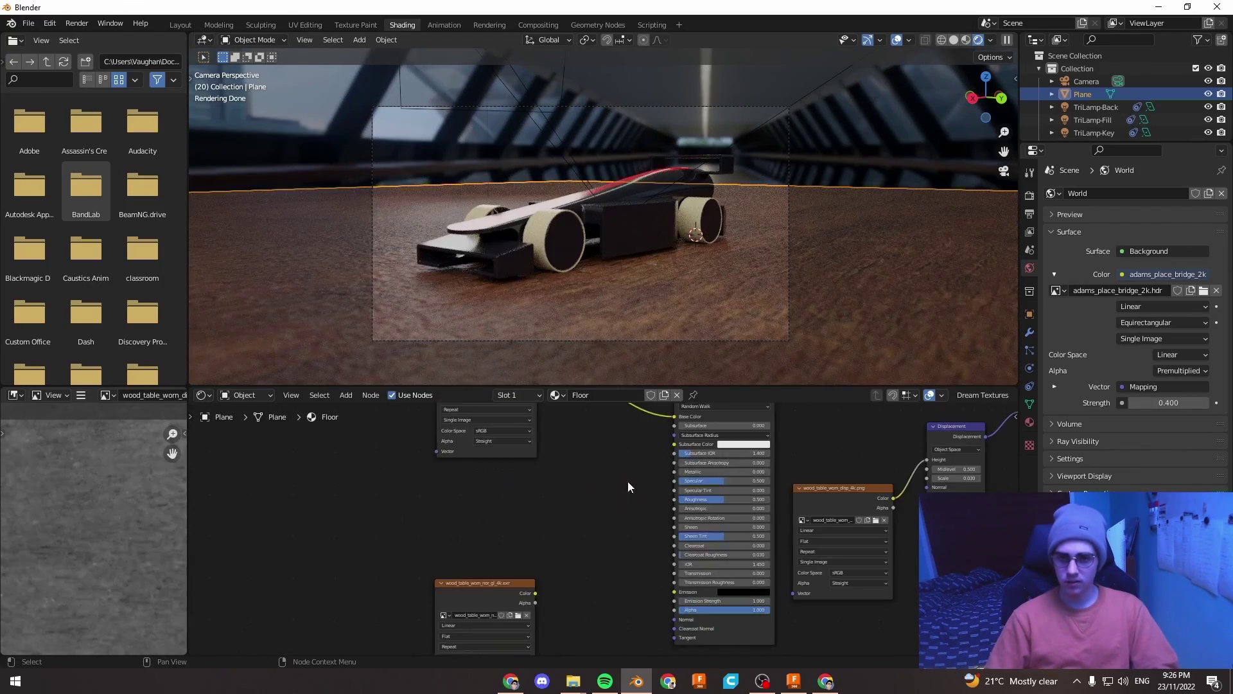
pyautogui.moveTo(626, 480); pyautogui.dragTo(607, 487, button='middle')
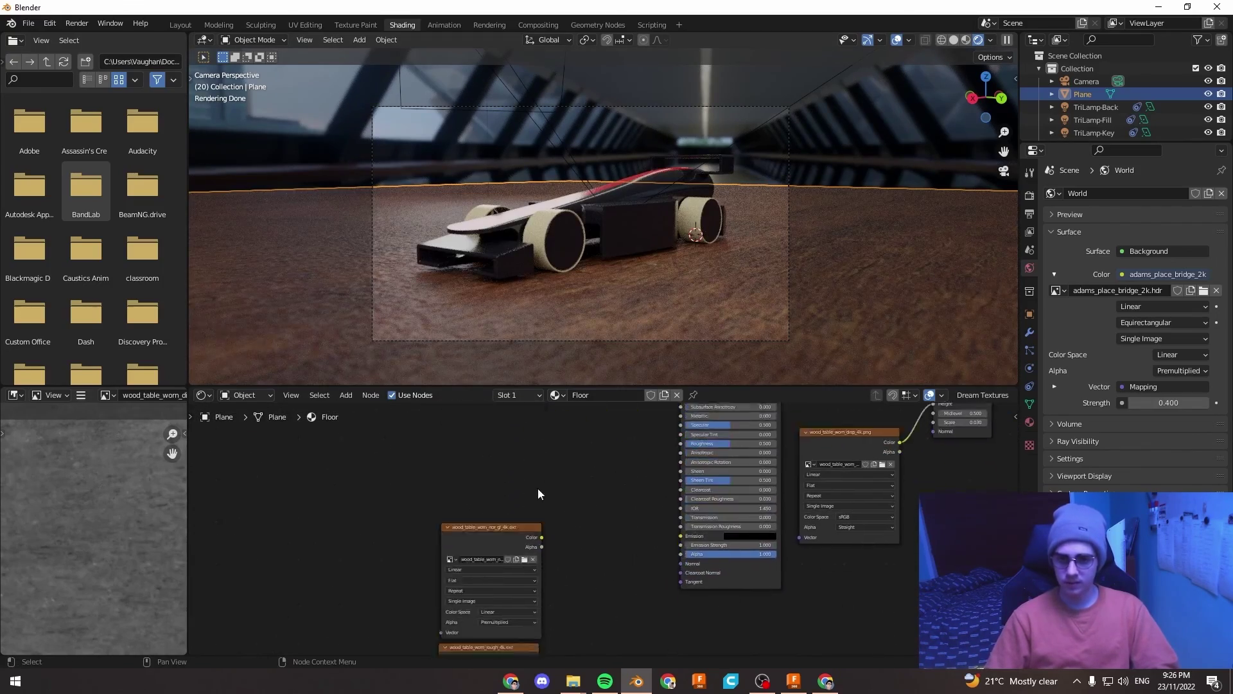
# Add a Normal Map node between the wood_table_worn_nor_gl_4k.exr texture and the Principled BSDF.
pyautogui.click(499, 546)
pyautogui.moveTo(578, 543); pyautogui.dragTo(518, 503, button='middle')
pyautogui.hotkey('shift', 'a')
pyautogui.click(513, 505)
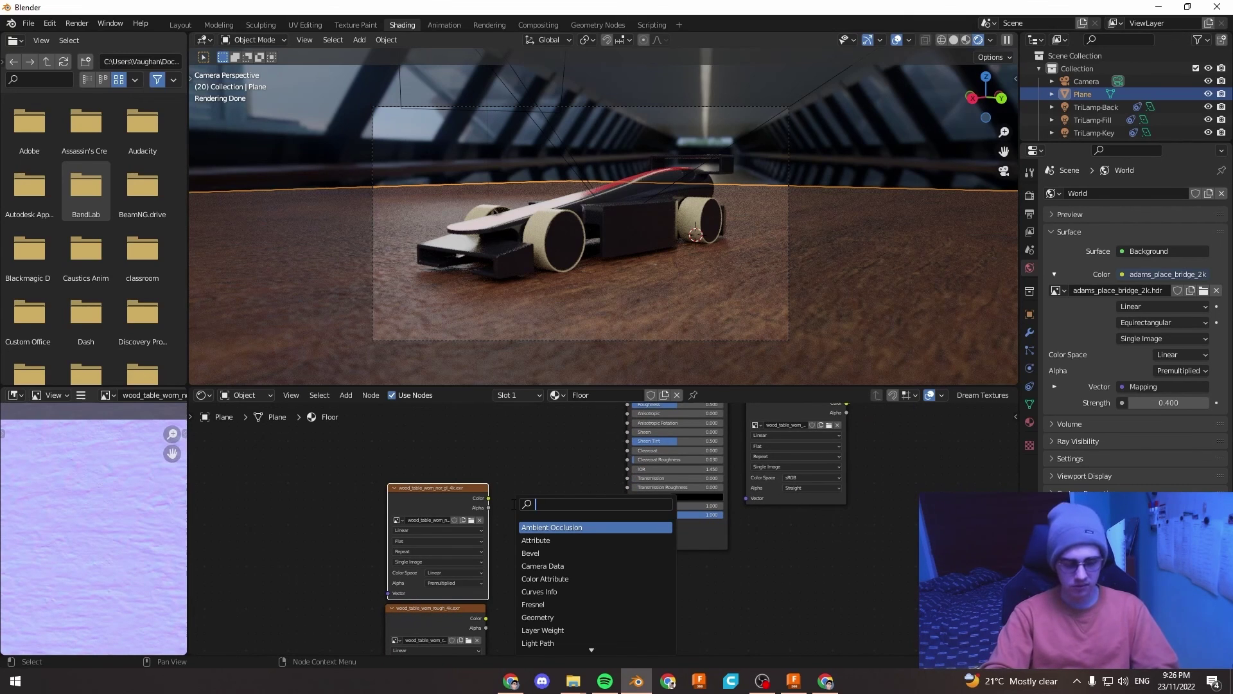
pyautogui.write('normalm')
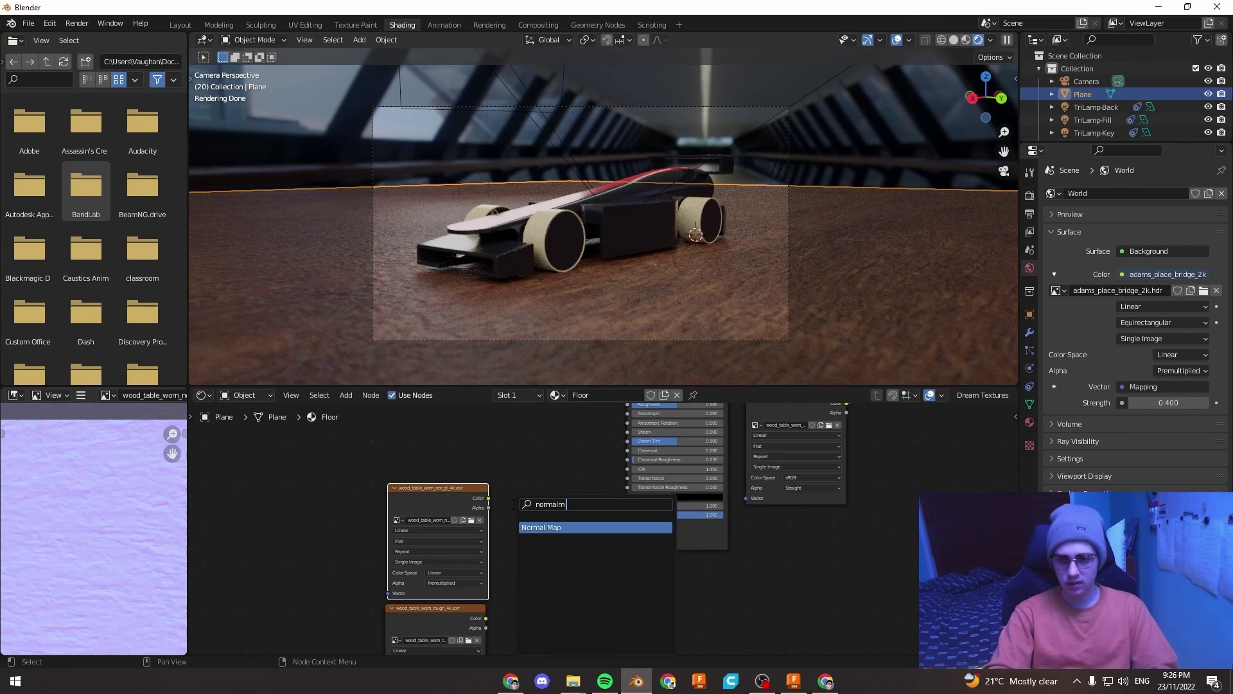
pyautogui.press('Return')
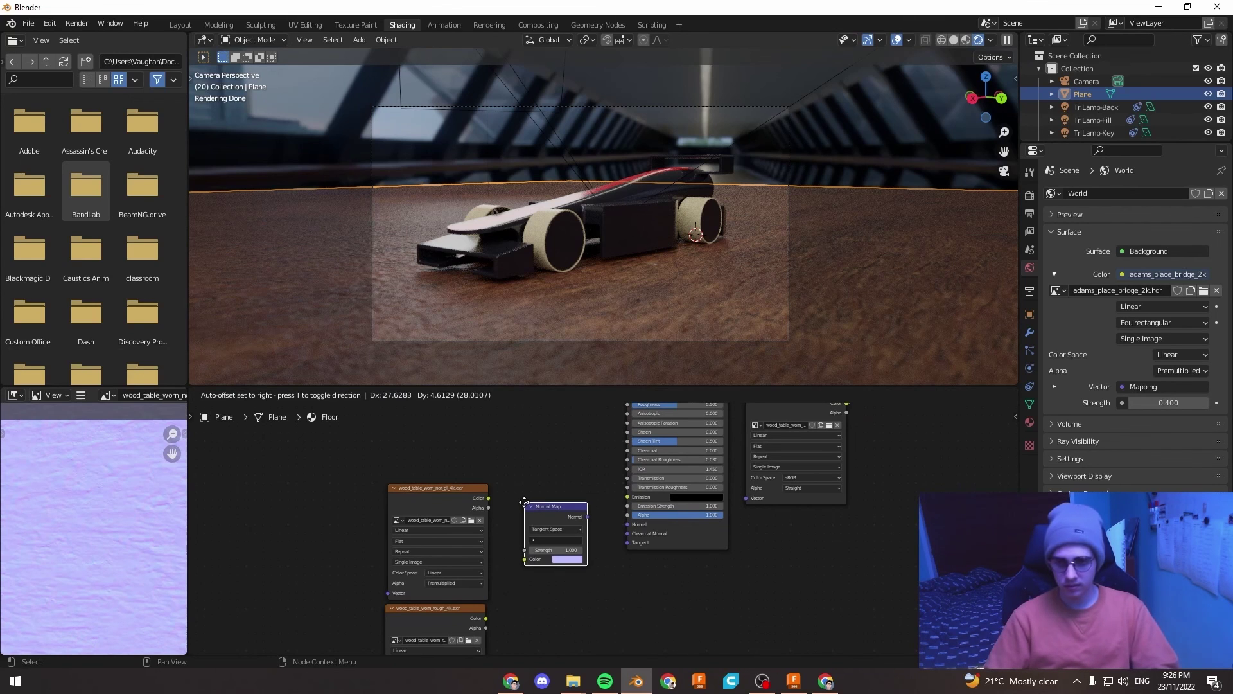
pyautogui.click(524, 501)
# Link the normal texture's Color through the Normal Map into the shader's Normal input and set the Normal Map's Strength to 0.260.
pyautogui.scroll(3, 488, 462)
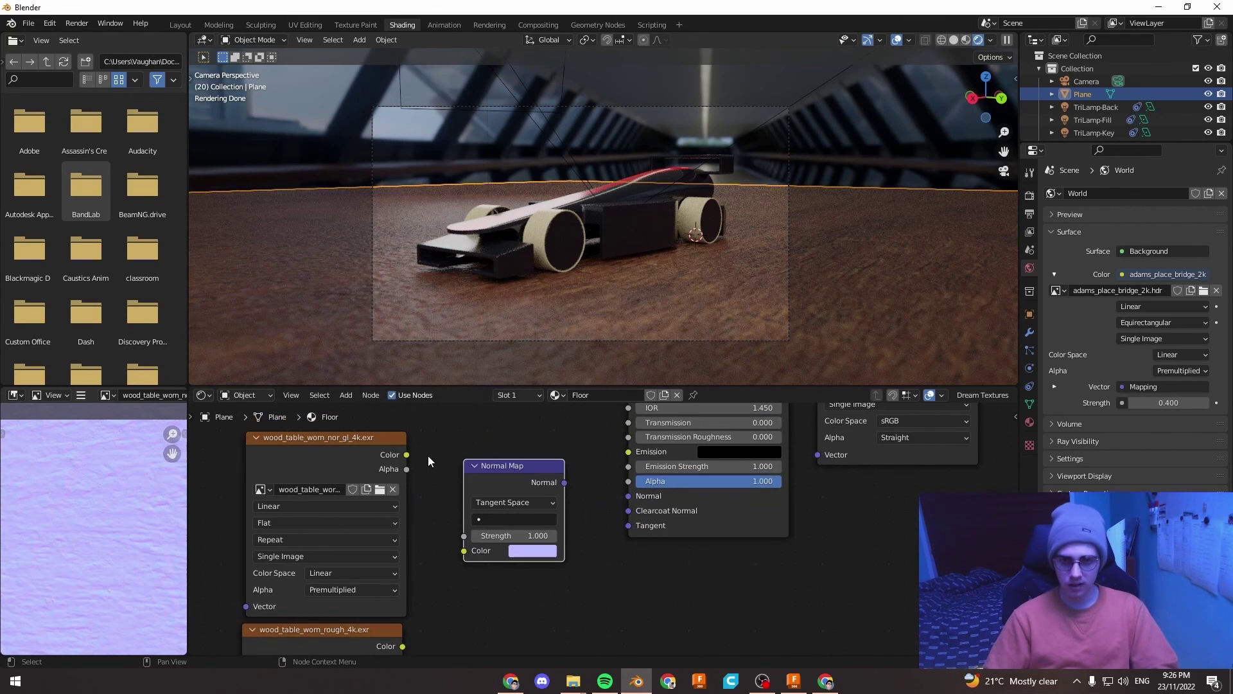
pyautogui.moveTo(407, 454); pyautogui.dragTo(444, 495)
pyautogui.moveTo(468, 550); pyautogui.dragTo(468, 550)
pyautogui.moveTo(564, 483); pyautogui.dragTo(631, 498)
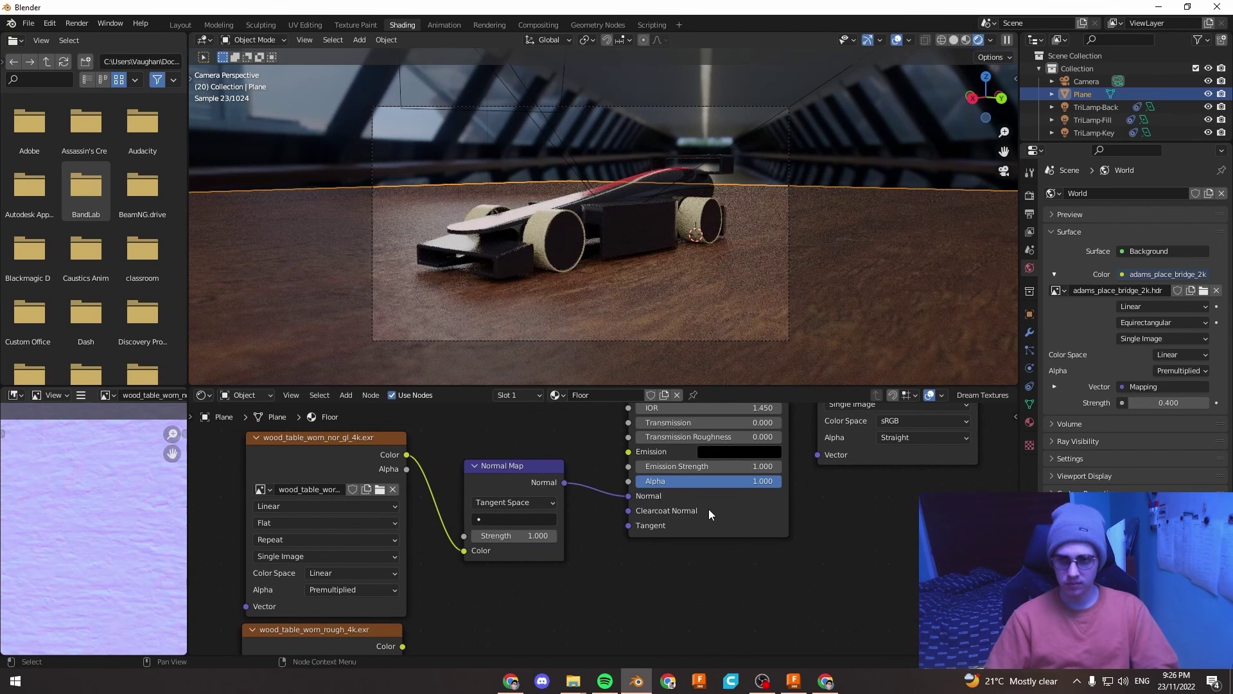
pyautogui.scroll(2, 373, 491)
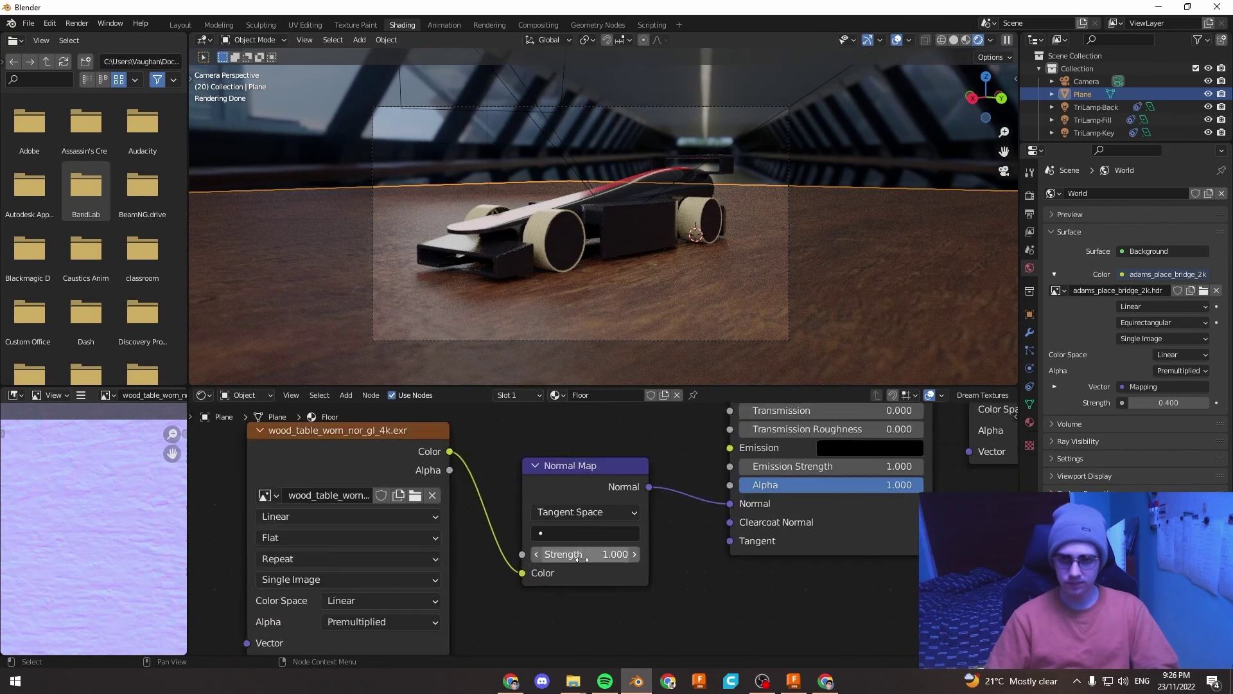
pyautogui.moveTo(596, 551); pyautogui.dragTo(559, 552)
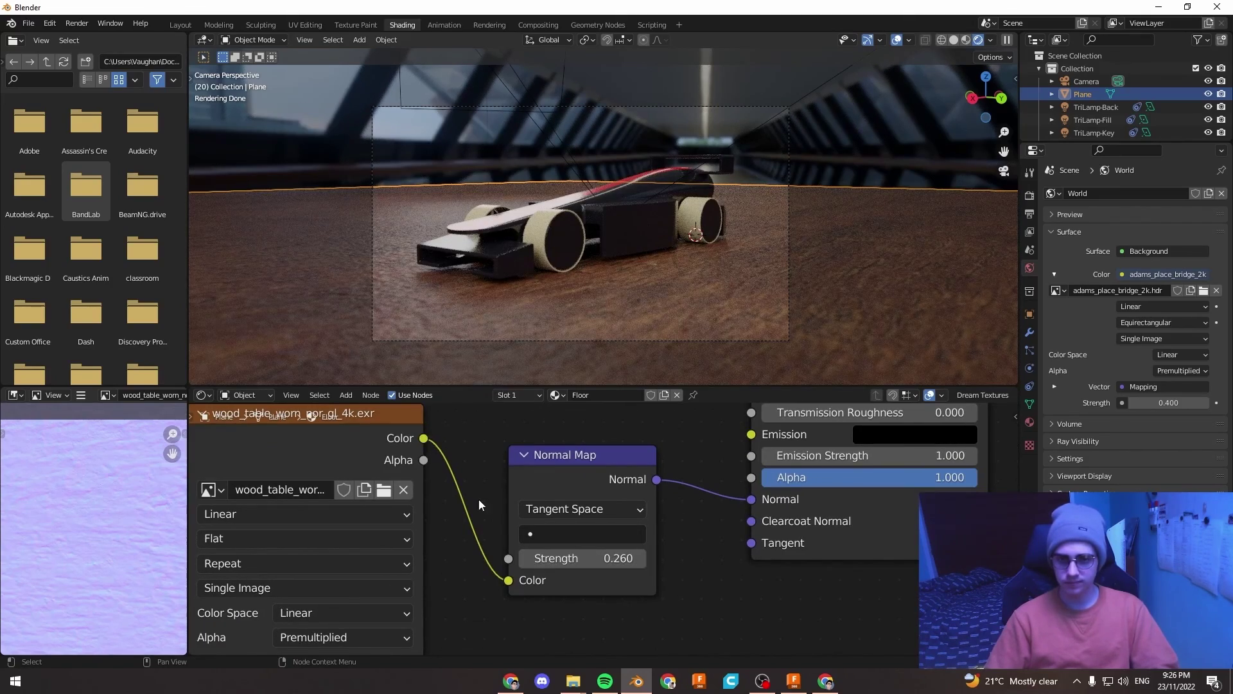
# Move the wood_table_worn_rough_4k.exr texture node above the normal texture node.
pyautogui.scroll(-3, 466, 543)
pyautogui.click(456, 573)
pyautogui.scroll(-1, 542, 534)
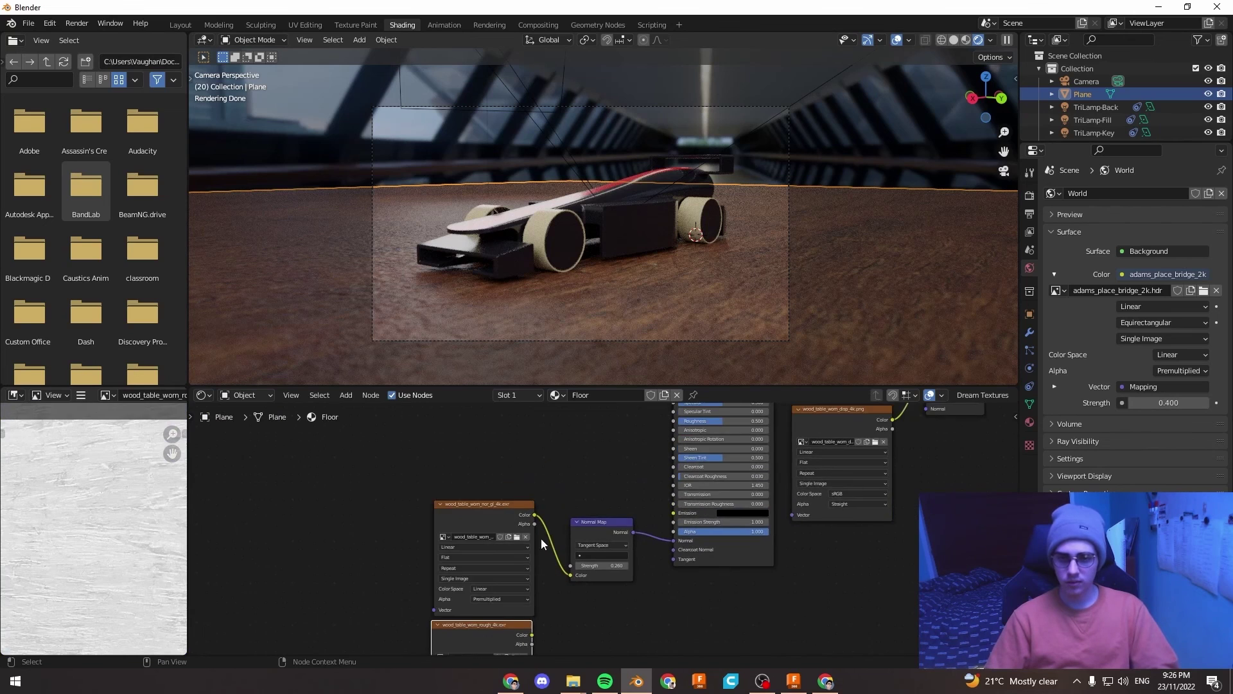
pyautogui.scroll(-2, 542, 534)
pyautogui.moveTo(557, 564); pyautogui.dragTo(521, 693, button='middle')
pyautogui.press('g')
pyautogui.click(574, 469)
# Link the roughness texture's Color to the Principled BSDF's Roughness input and check the floor through the camera.
pyautogui.scroll(2, 574, 473)
pyautogui.moveTo(512, 491); pyautogui.dragTo(692, 511)
pyautogui.scroll(1, 488, 279)
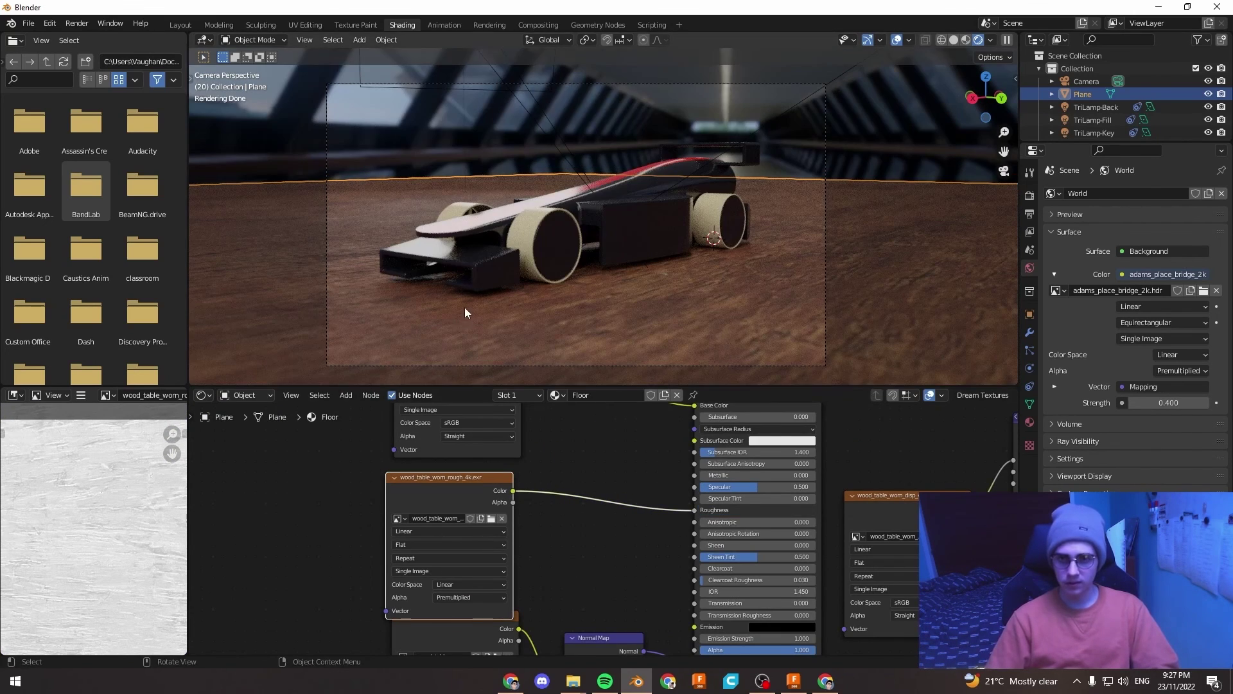
pyautogui.moveTo(465, 307); pyautogui.dragTo(456, 322, button='middle')
pyautogui.scroll(-5, 612, 296)
pyautogui.moveTo(612, 296); pyautogui.dragTo(552, 316, button='middle')
pyautogui.press('KP_0')
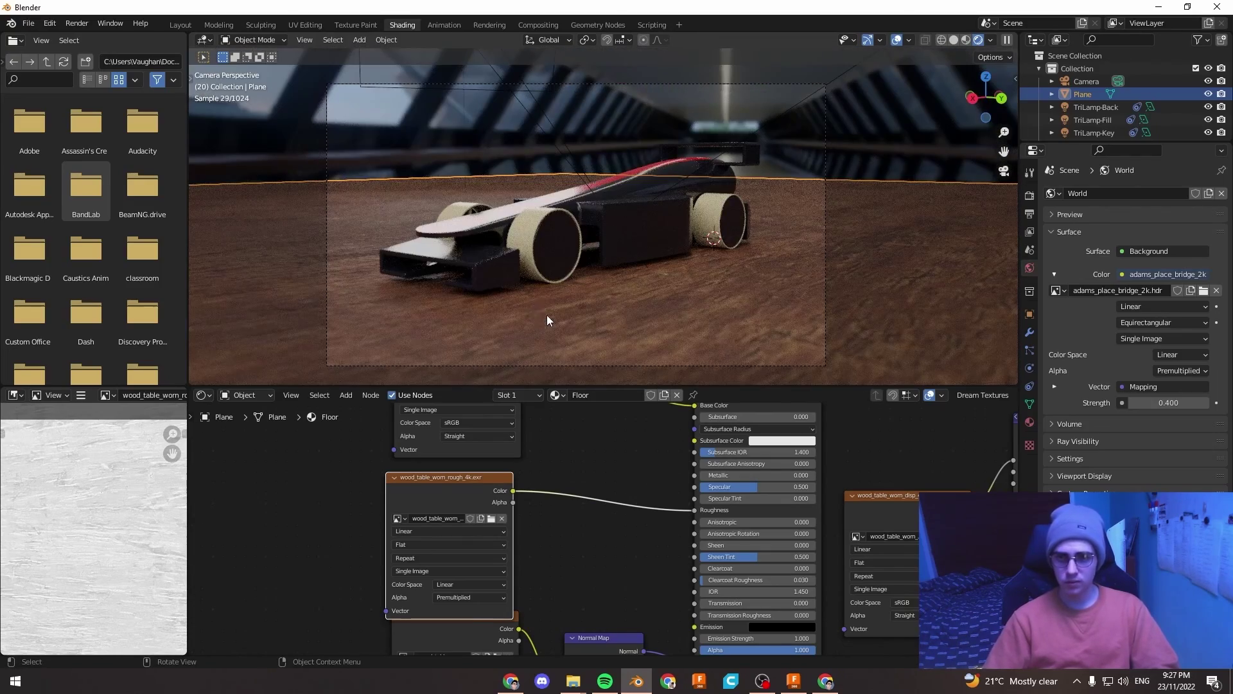
# Insert an Invert node on the floor material's link between the roughness texture and the Roughness input.
pyautogui.click(820, 135)
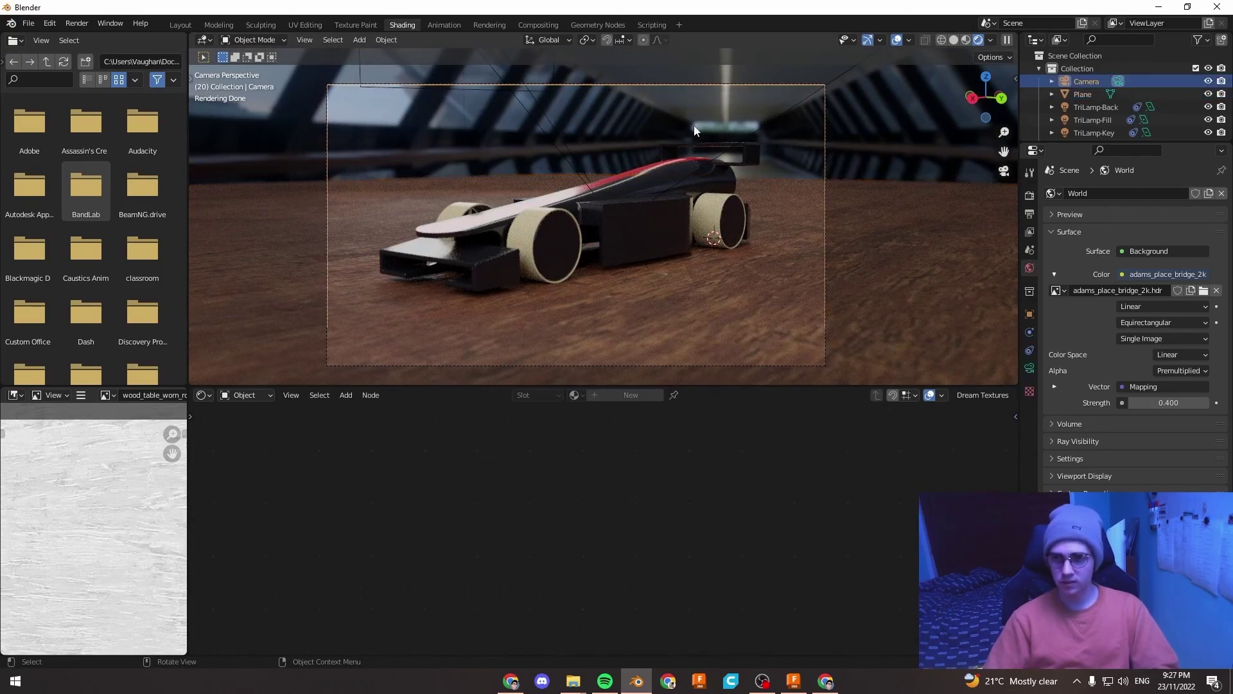
pyautogui.click(592, 299)
pyautogui.moveTo(544, 508); pyautogui.dragTo(571, 514, button='middle')
pyautogui.moveTo(461, 492); pyautogui.dragTo(460, 479)
pyautogui.hotkey('shift', 'a')
pyautogui.click(533, 477)
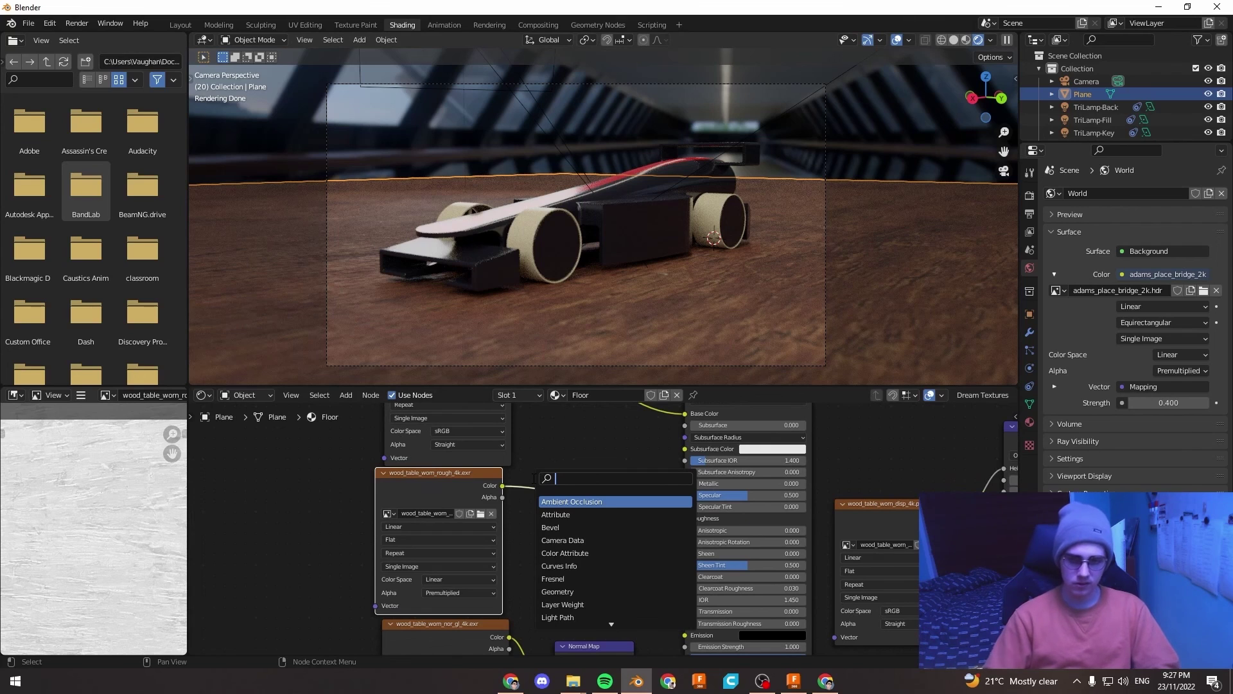
pyautogui.write('inver')
pyautogui.press('Return')
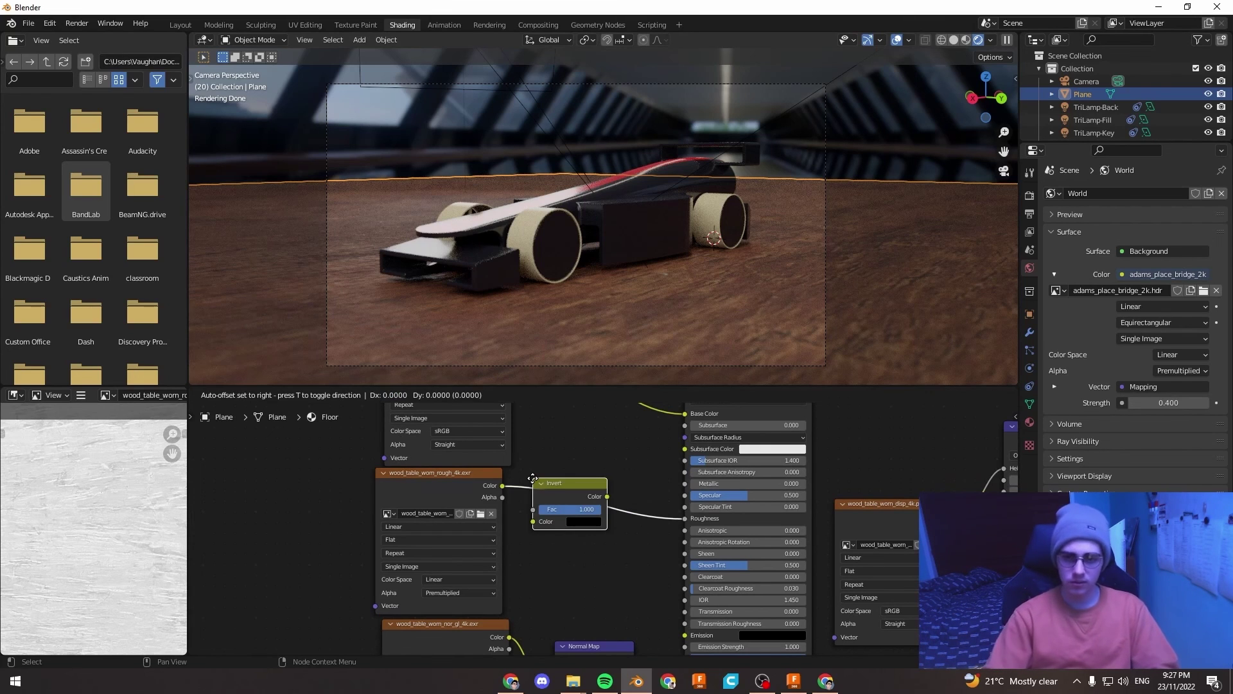
pyautogui.click(539, 485)
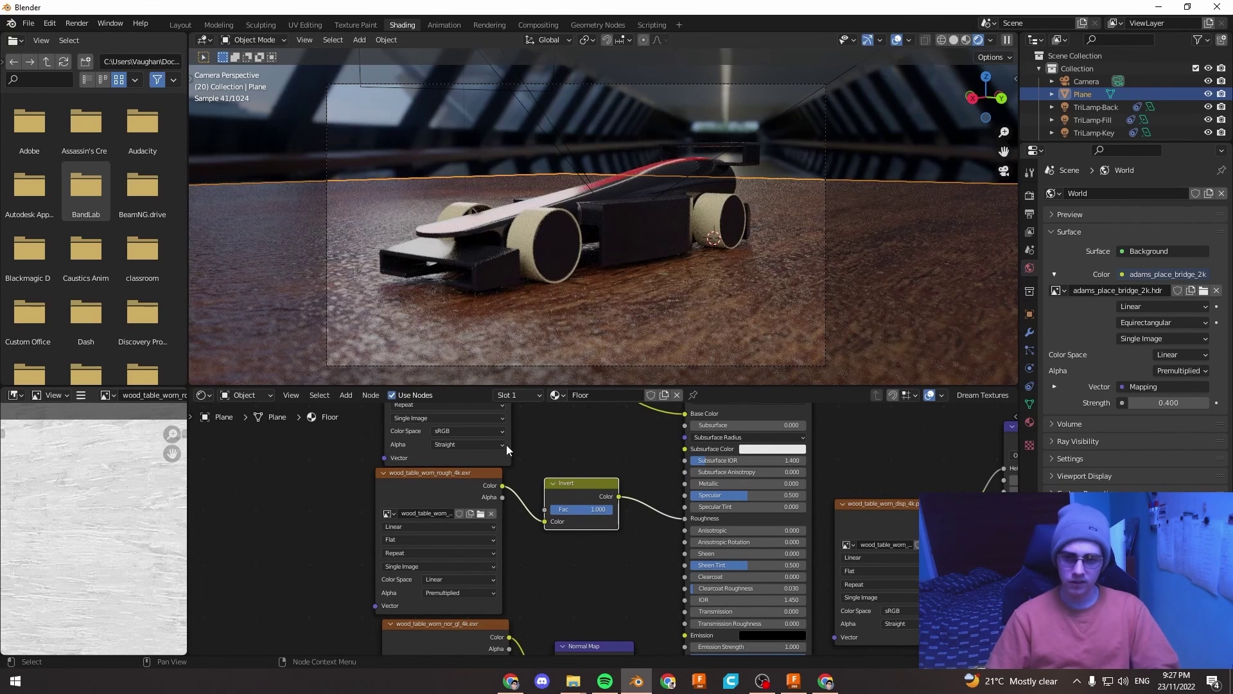
# Lower the Invert node's Fac to about 0.76 to reduce the floor's shine.
pyautogui.moveTo(596, 512); pyautogui.dragTo(650, 514, button='middle')
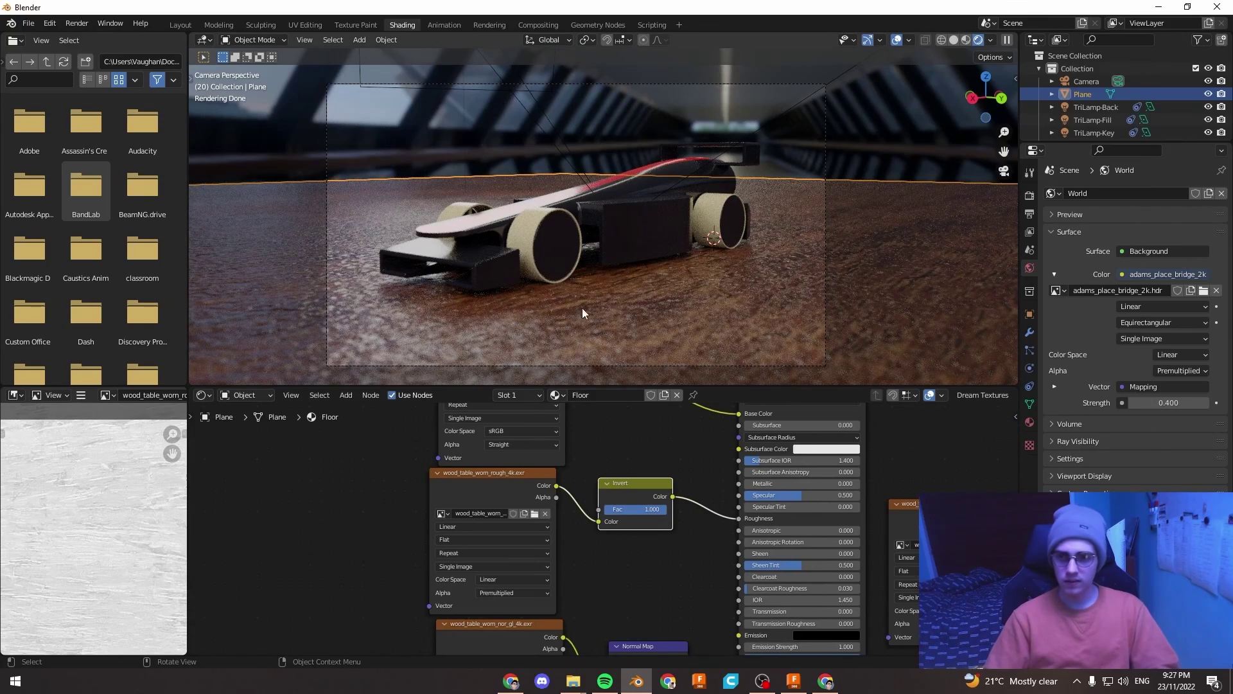
pyautogui.scroll(2, 586, 310)
pyautogui.click(837, 149)
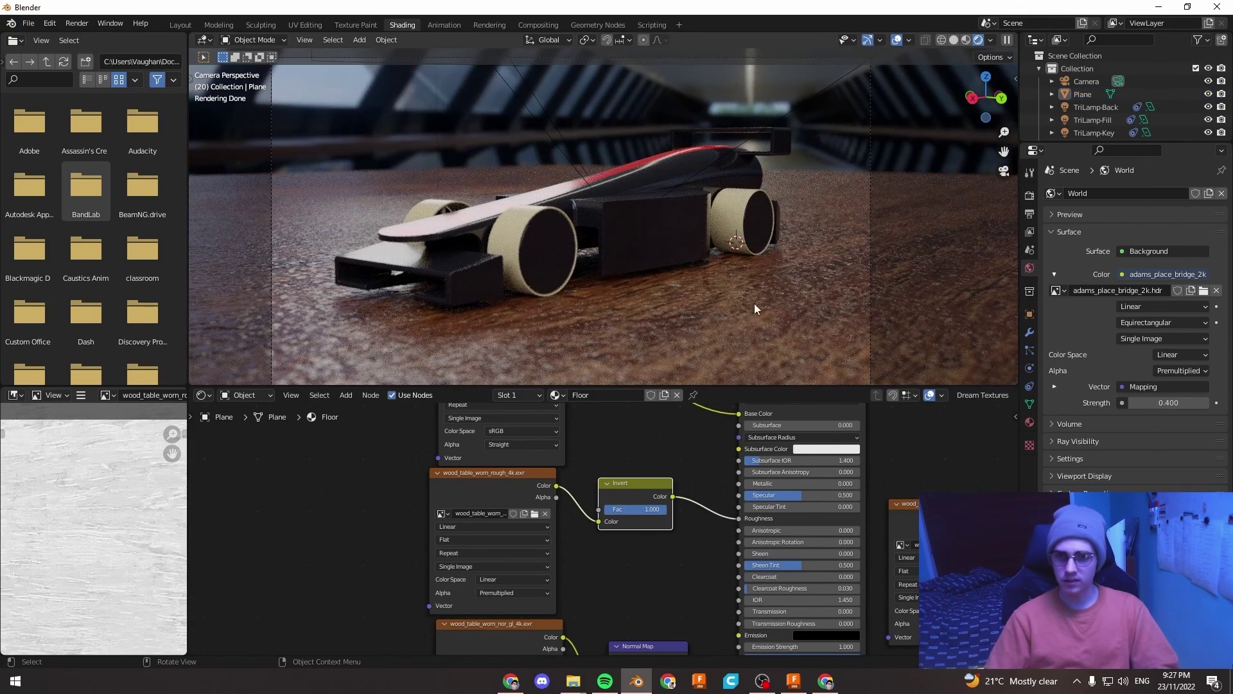
pyautogui.keyDown('shift'); pyautogui.moveTo(665, 509); pyautogui.dragTo(650, 509); pyautogui.keyUp('shift')
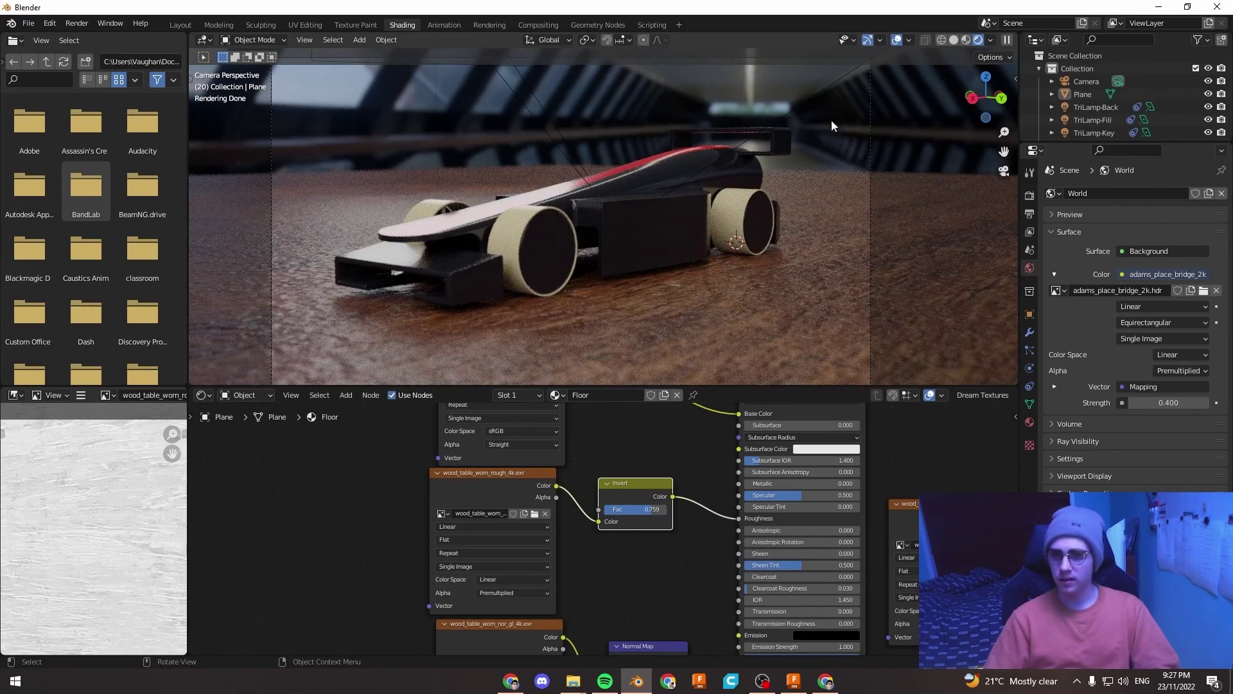
# Set the world background Strength to 0.190.
pyautogui.scroll(-1, 821, 118)
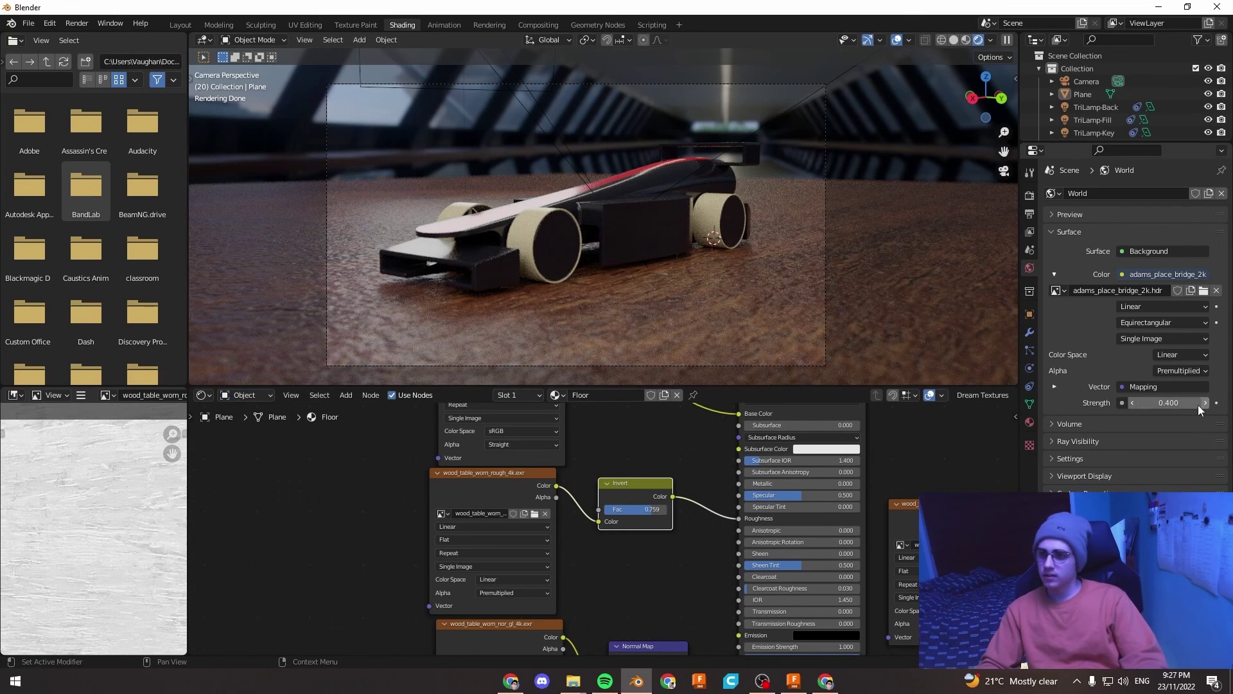
pyautogui.moveTo(1175, 402)
pyautogui.mouseDown()
pyautogui.moveTo(1133, 403)
pyautogui.moveTo(1164, 402)
pyautogui.moveTo(1151, 403)
pyautogui.mouseUp()
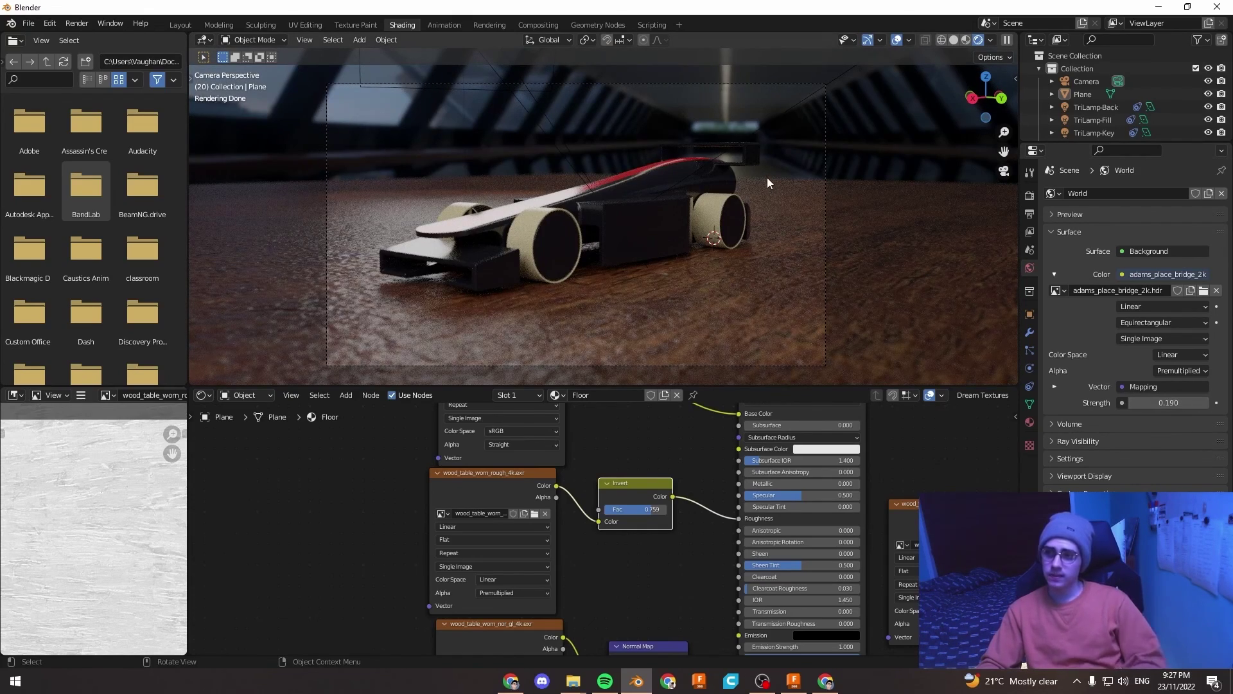
pyautogui.scroll(-2, 757, 171)
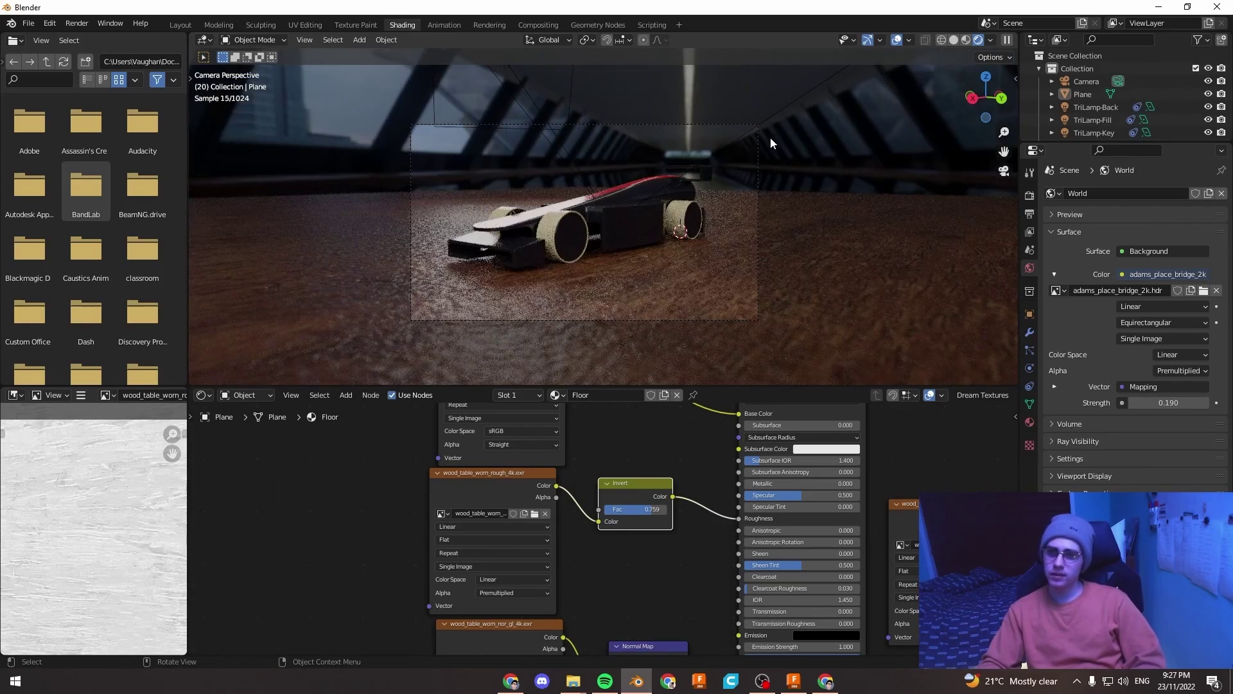
# Raise the TriLamp-Fill area light's Power to 3.8 W and check the car's lighting through the camera.
pyautogui.moveTo(762, 160); pyautogui.dragTo(760, 179, button='middle')
pyautogui.scroll(-5, 758, 171)
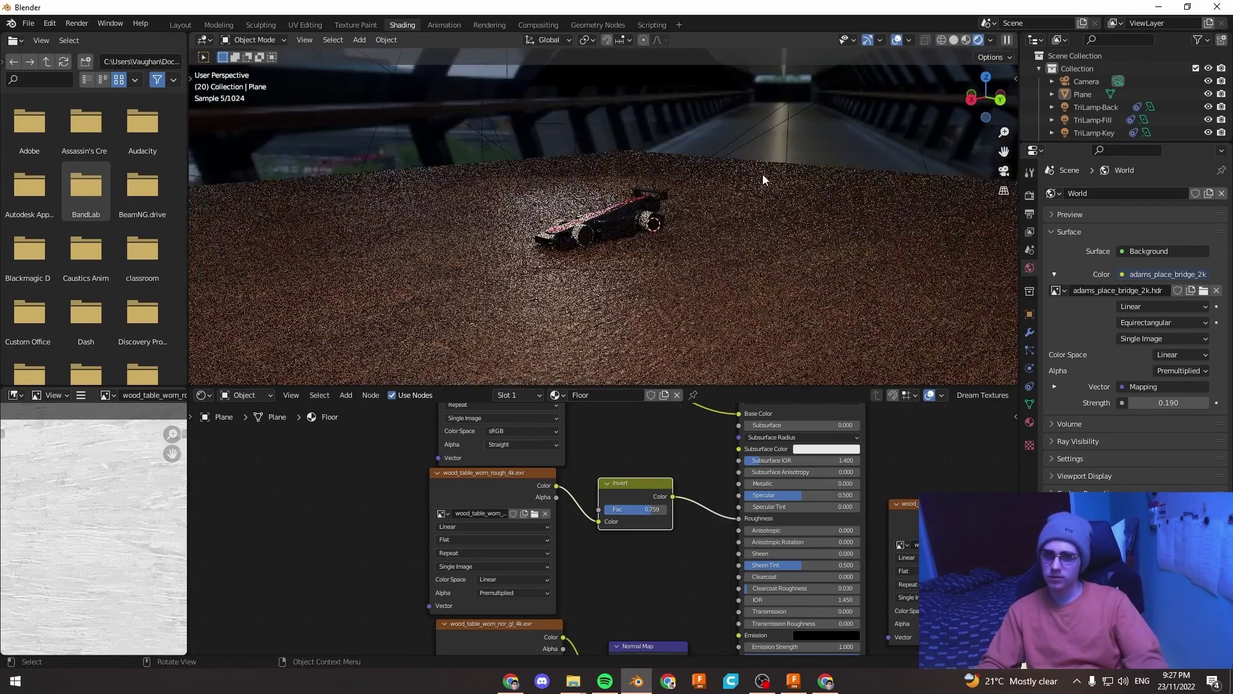
pyautogui.scroll(3, 754, 172)
pyautogui.click(696, 235)
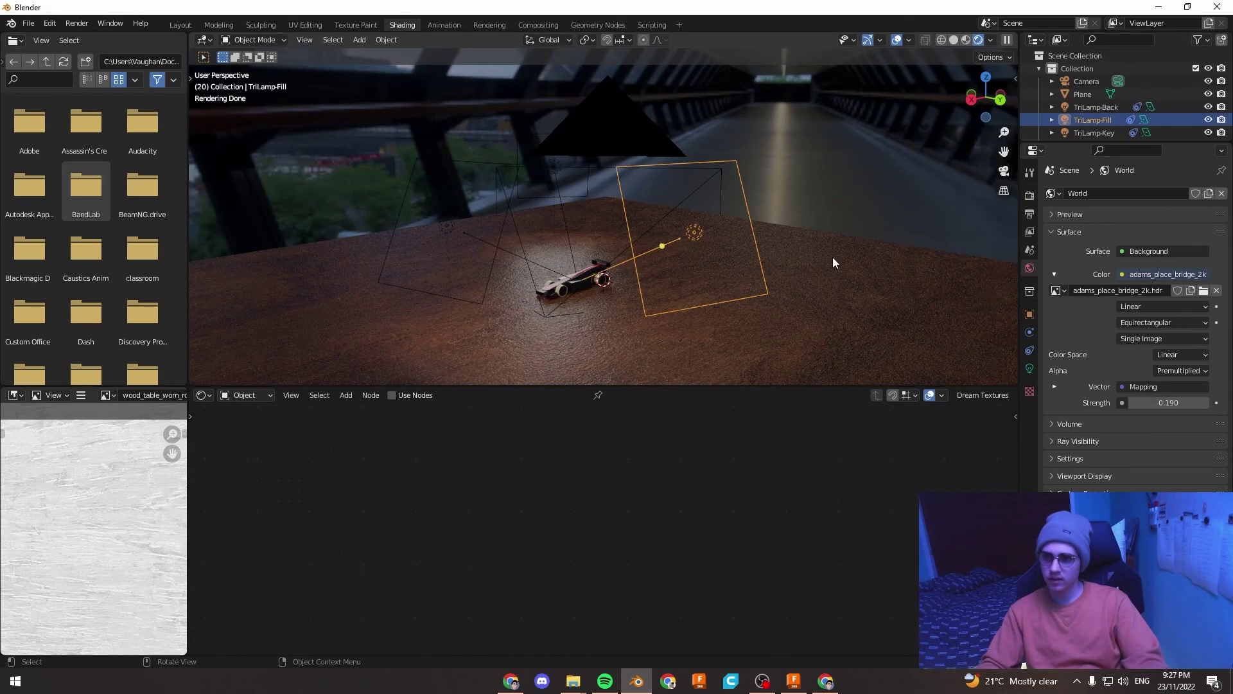
pyautogui.click(1029, 368)
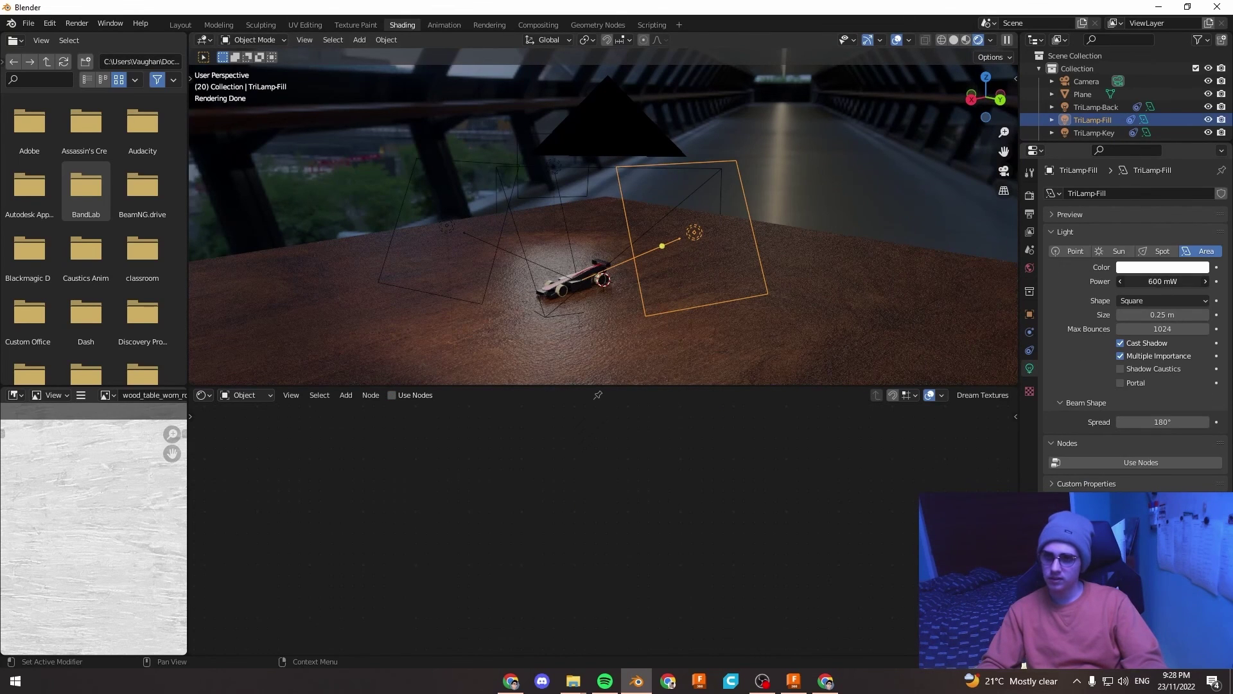
pyautogui.moveTo(1143, 282); pyautogui.dragTo(1186, 282)
pyautogui.press('KP_0')
pyautogui.scroll(2, 794, 198)
pyautogui.keyDown('shift'); pyautogui.moveTo(791, 174); pyautogui.dragTo(698, 241, button='middle'); pyautogui.keyUp('shift')
pyautogui.scroll(4, 702, 237)
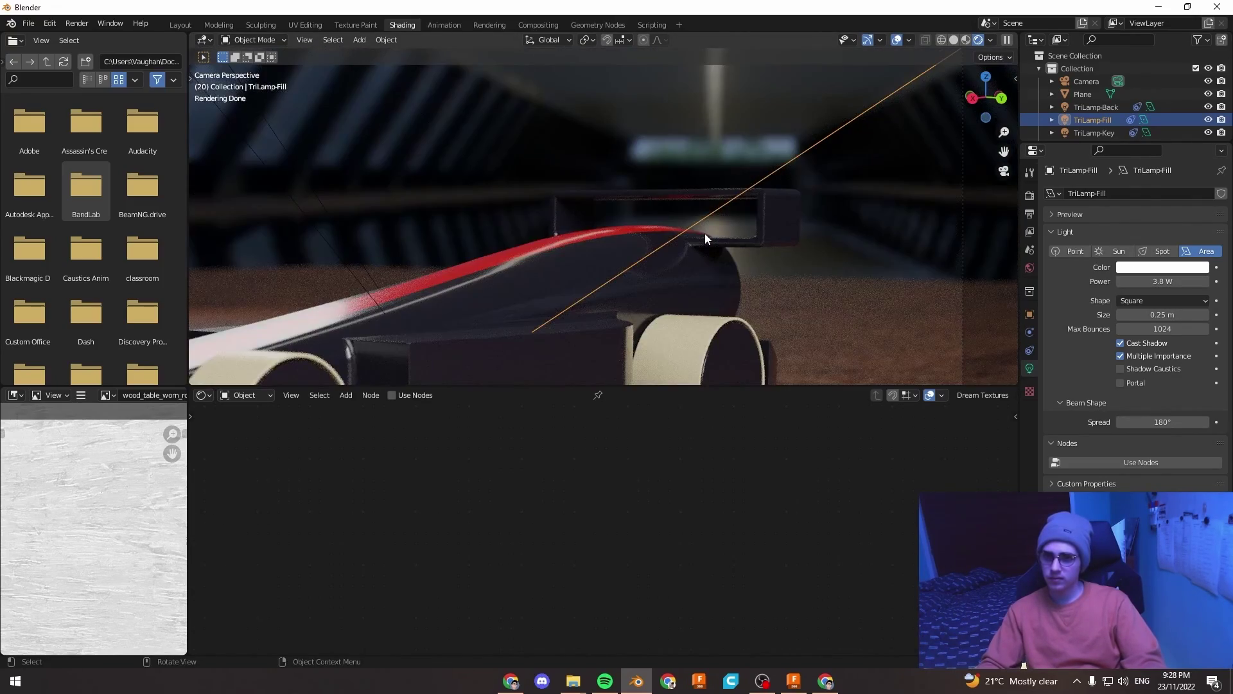
pyautogui.scroll(-6, 704, 233)
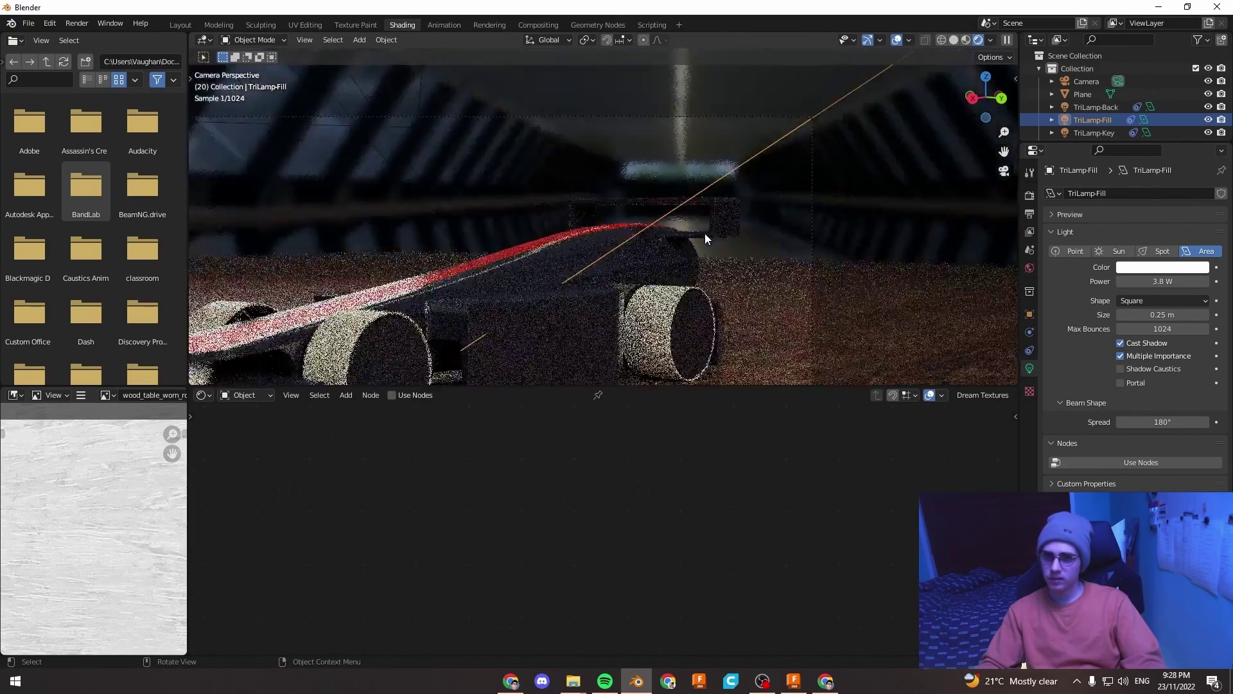
# Move the TriLamp-Back light by about -0.029 m in X, 0.034 m in Y and -0.003 m in Z, checking its effect on the car.
pyautogui.click(420, 82)
pyautogui.keyDown('shift'); pyautogui.moveTo(557, 174); pyautogui.dragTo(657, 205, button='middle'); pyautogui.keyUp('shift')
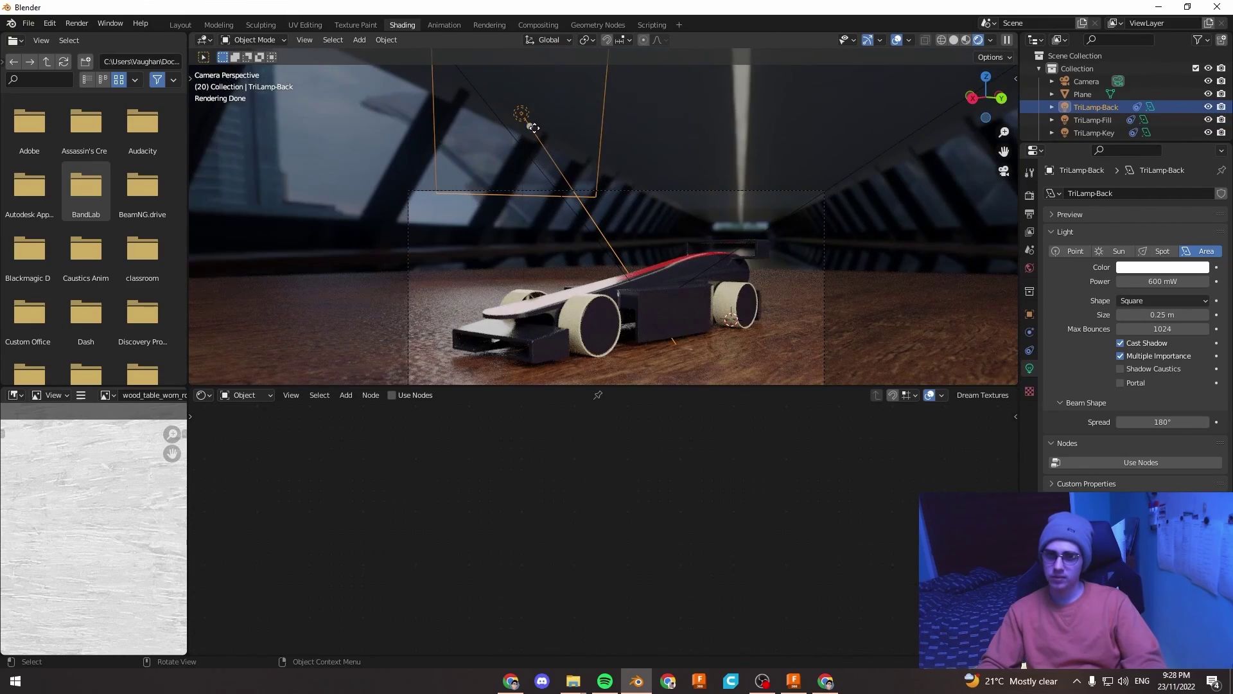
pyautogui.press('g')
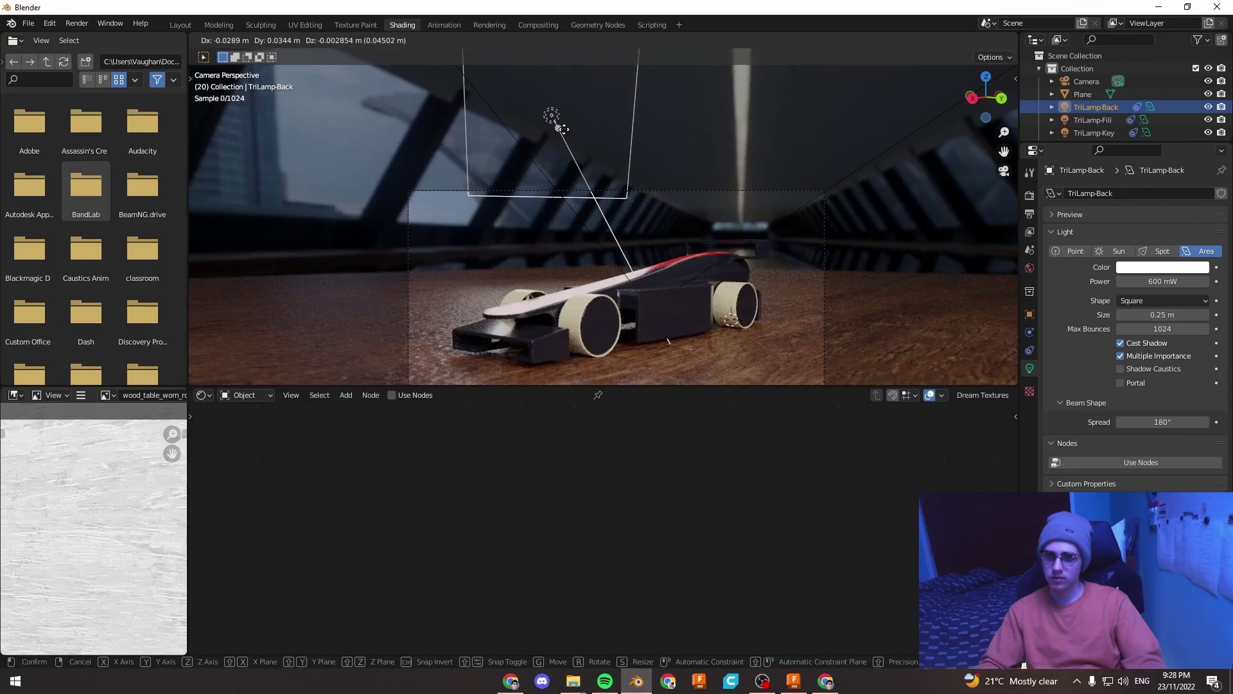
pyautogui.click(562, 129)
pyautogui.scroll(2, 804, 259)
pyautogui.keyDown('shift'); pyautogui.moveTo(804, 258); pyautogui.dragTo(627, 192, button='middle'); pyautogui.keyUp('shift')
pyautogui.scroll(5, 627, 192)
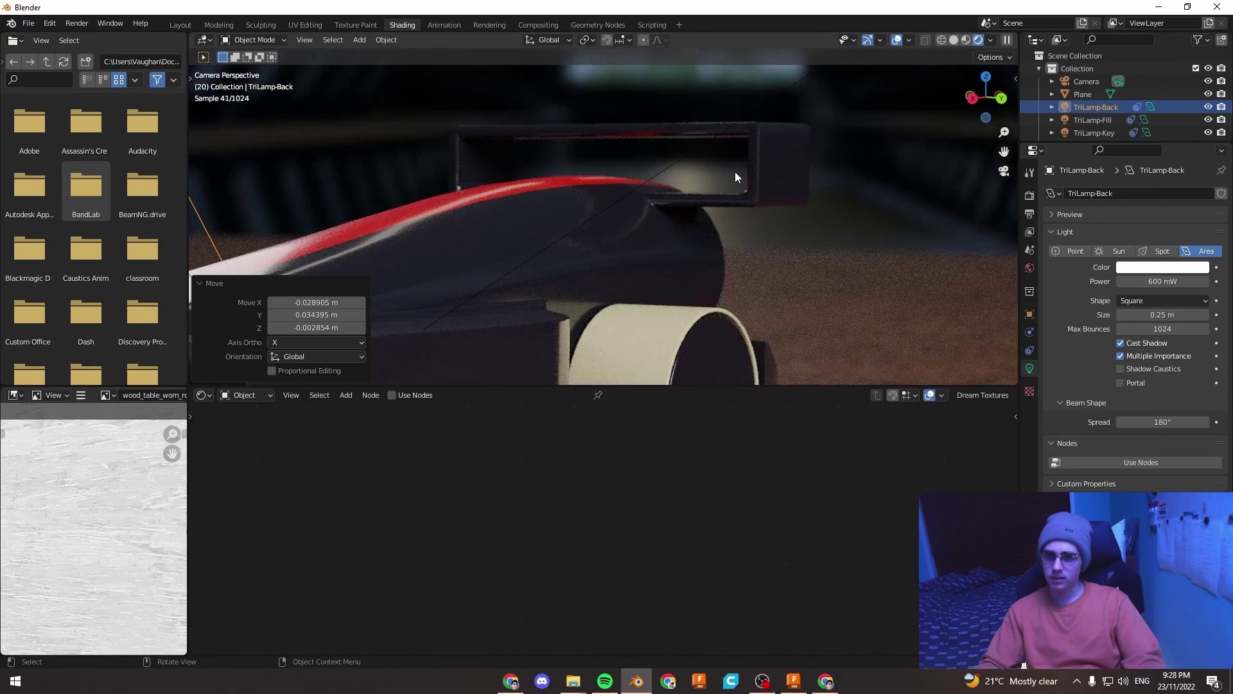
pyautogui.scroll(-7, 735, 178)
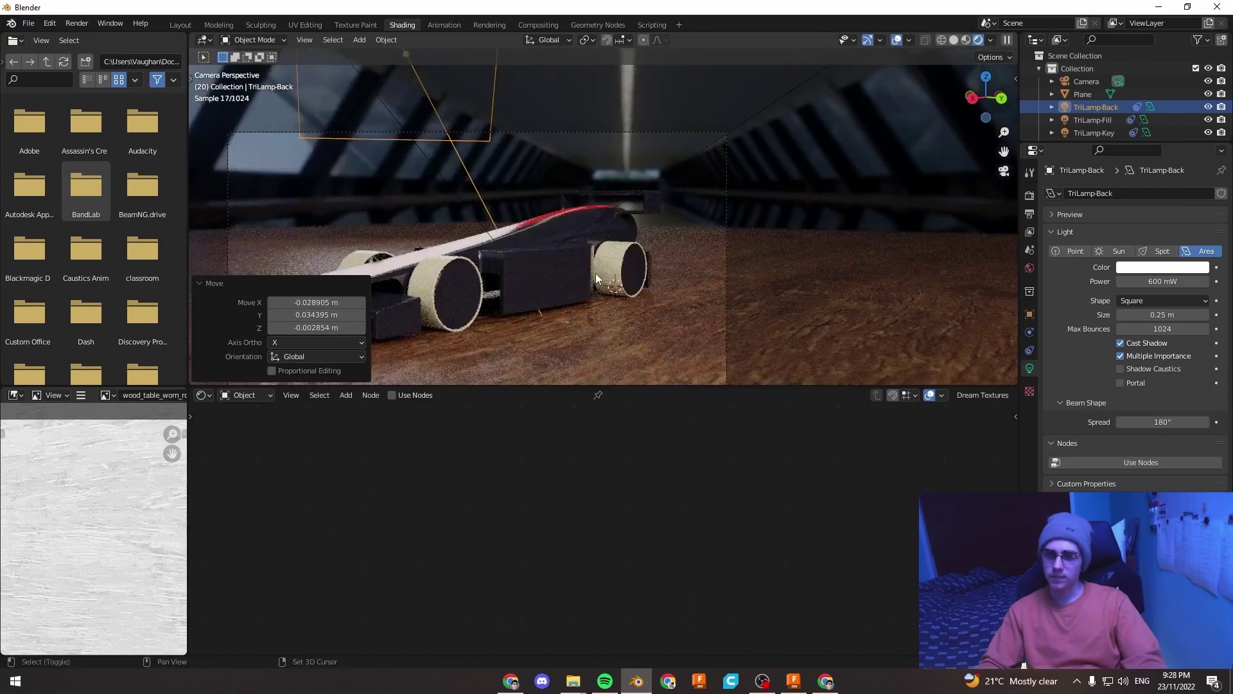
pyautogui.keyDown('shift'); pyautogui.moveTo(598, 272); pyautogui.dragTo(738, 232, button='middle'); pyautogui.keyUp('shift')
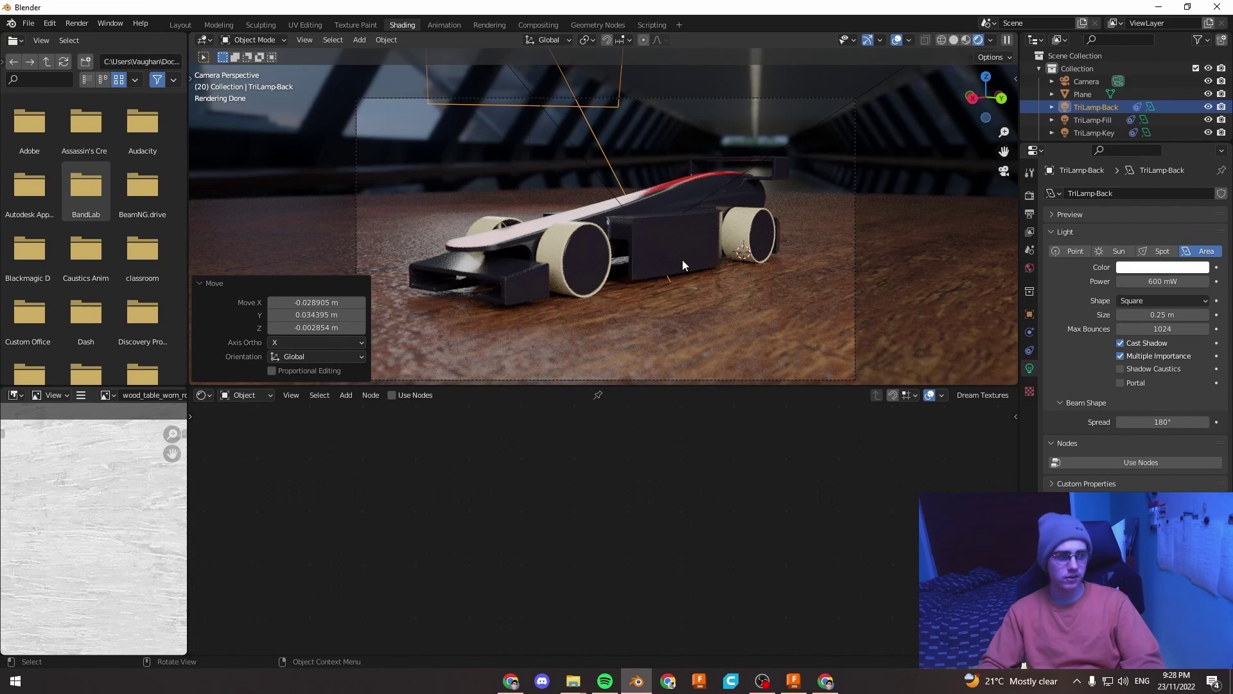
pyautogui.keyDown('shift'); pyautogui.moveTo(682, 259); pyautogui.dragTo(703, 234, button='middle'); pyautogui.keyUp('shift')
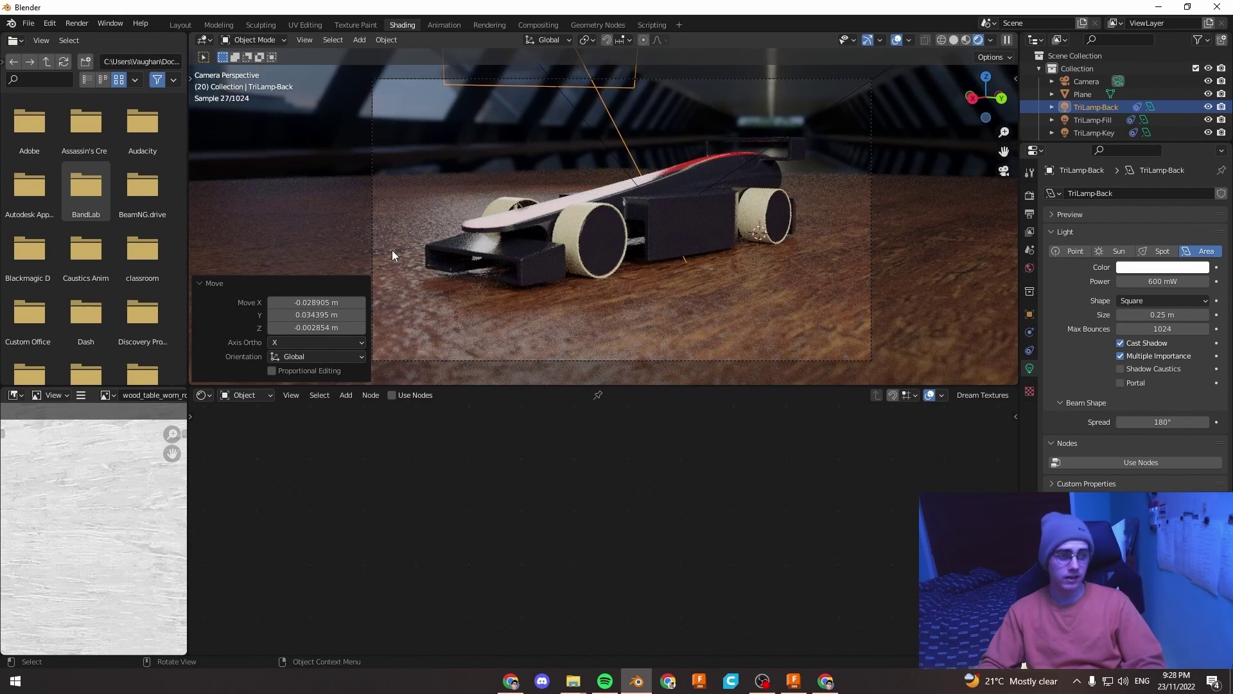